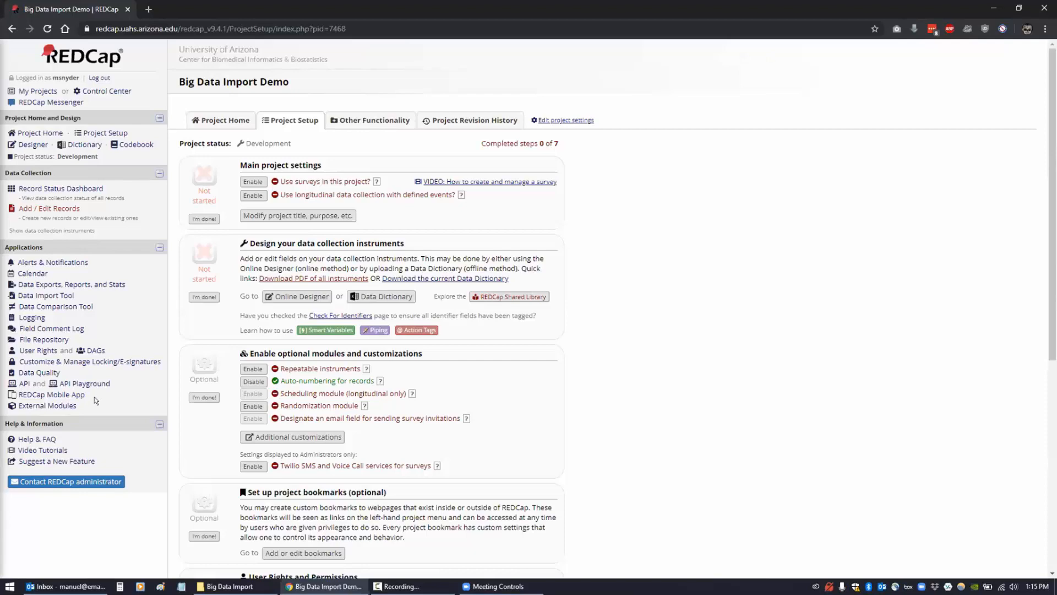
- From External Modules, search available modules for 'big' and enable Big Data Import
click(56, 404)
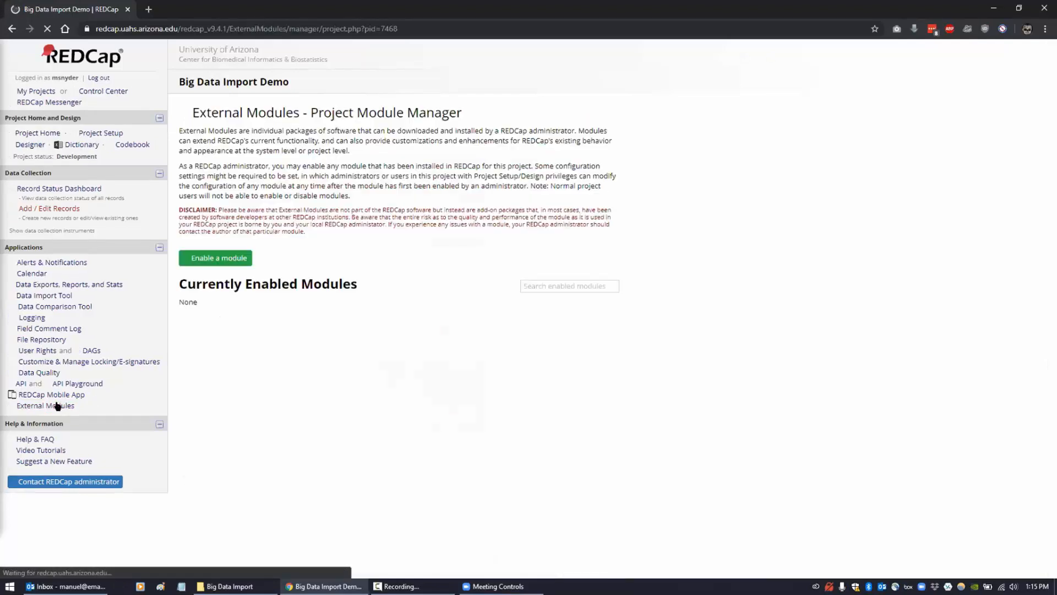
click(220, 258)
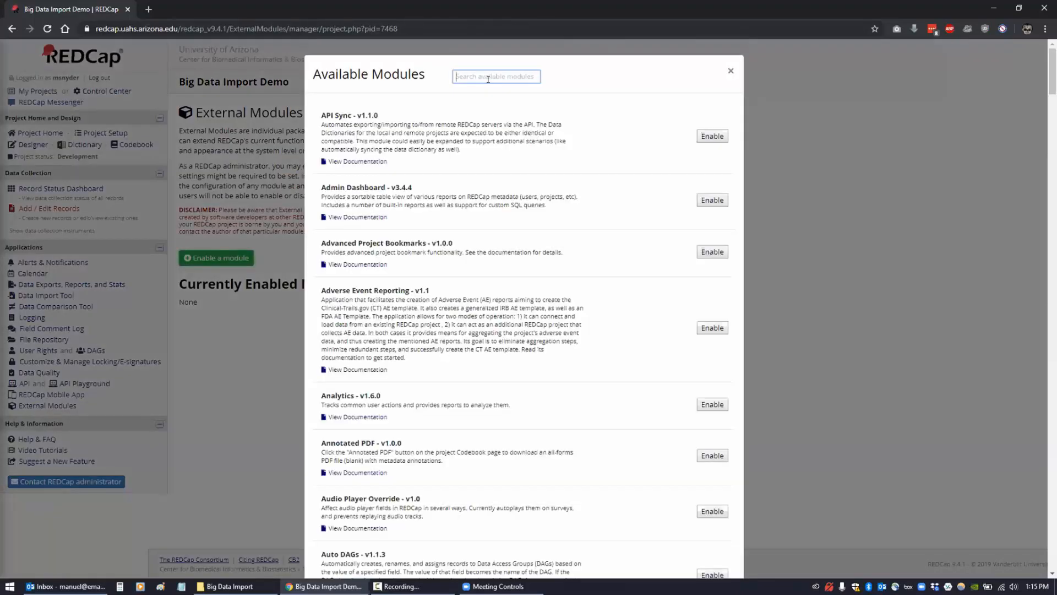
text(big)
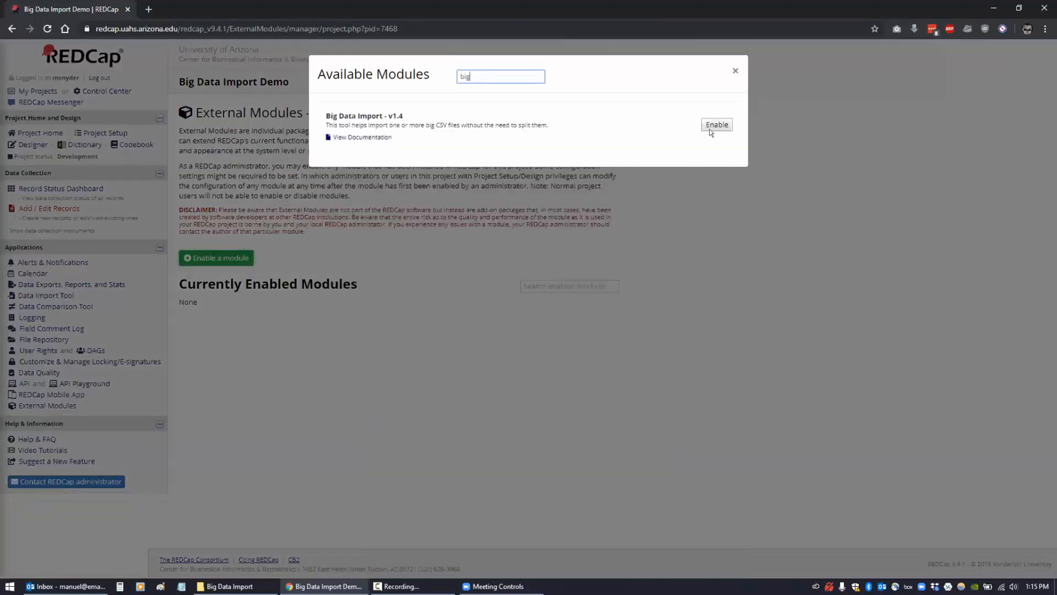
click(712, 127)
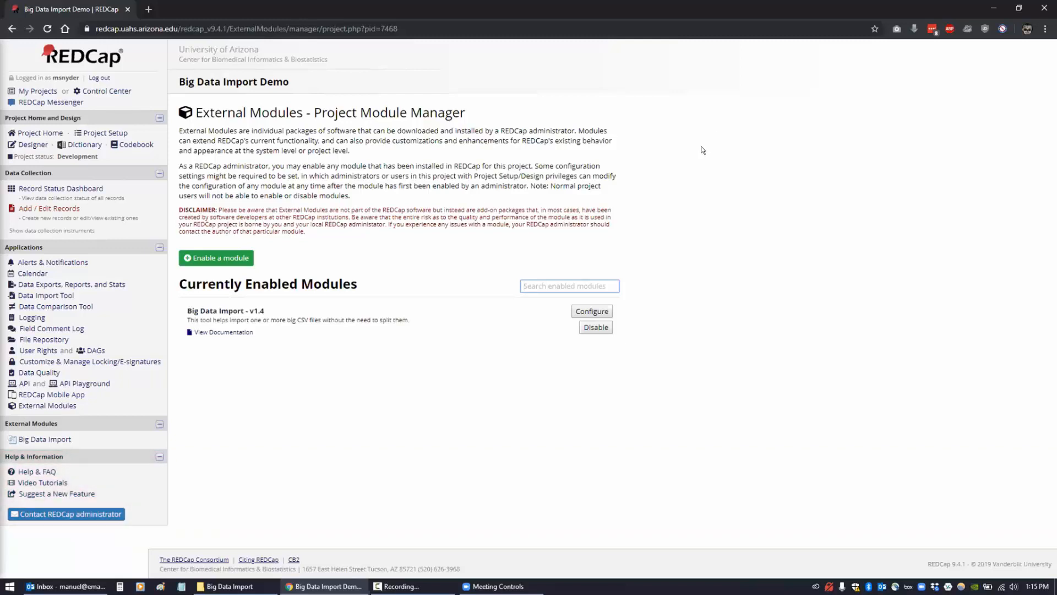
- View the Big Data Import README.pdf documentation in a new tab, then return to REDCap
click(230, 332)
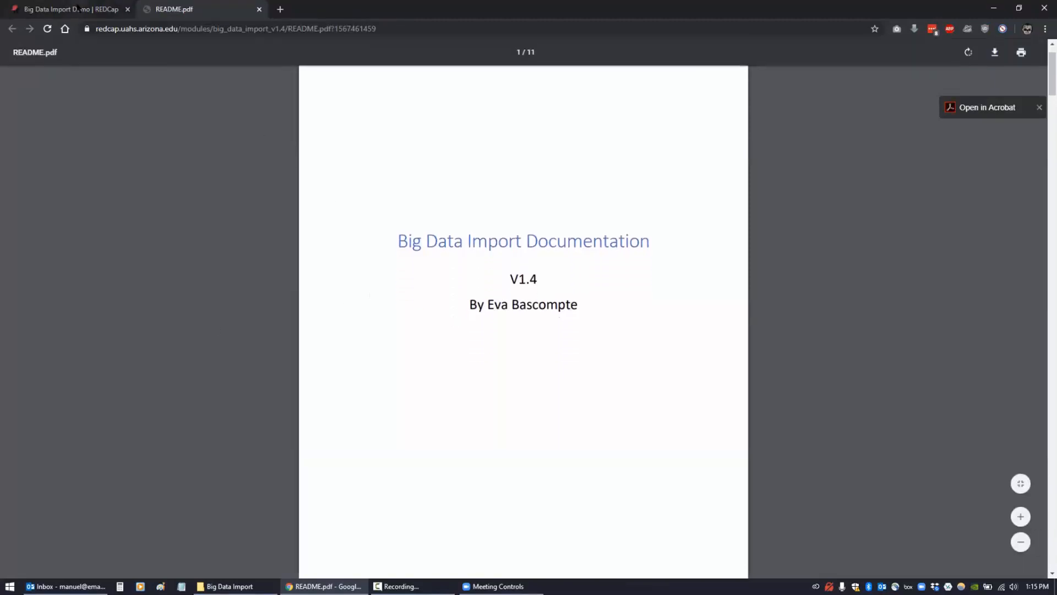
scroll(220, 217, down, 2)
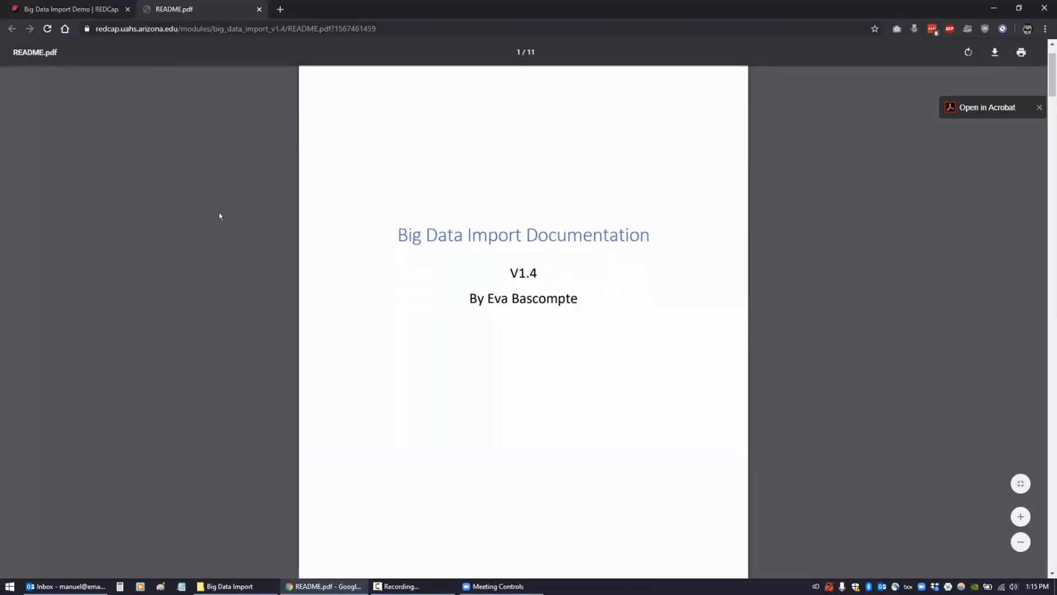
click(79, 10)
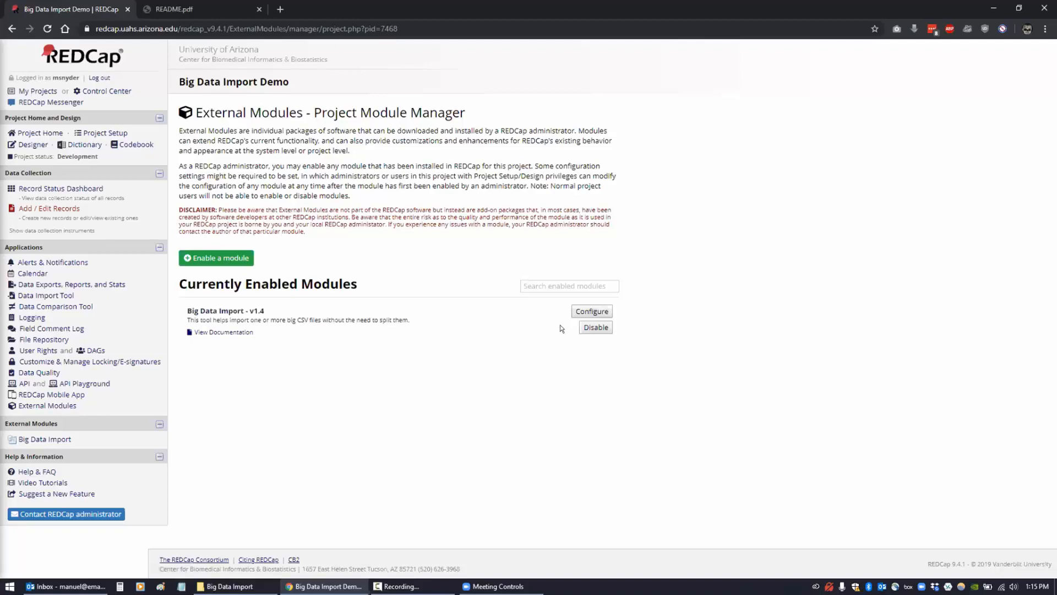
- Configure Big Data Import with two comma-separated recipient e-mails and a sender e-mail, then save
click(581, 311)
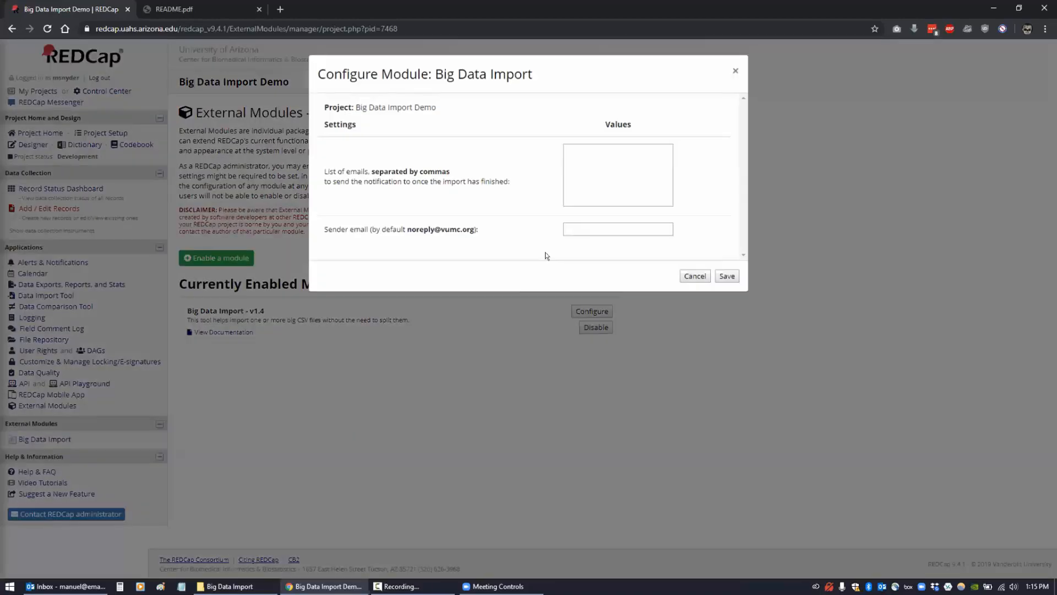
click(603, 185)
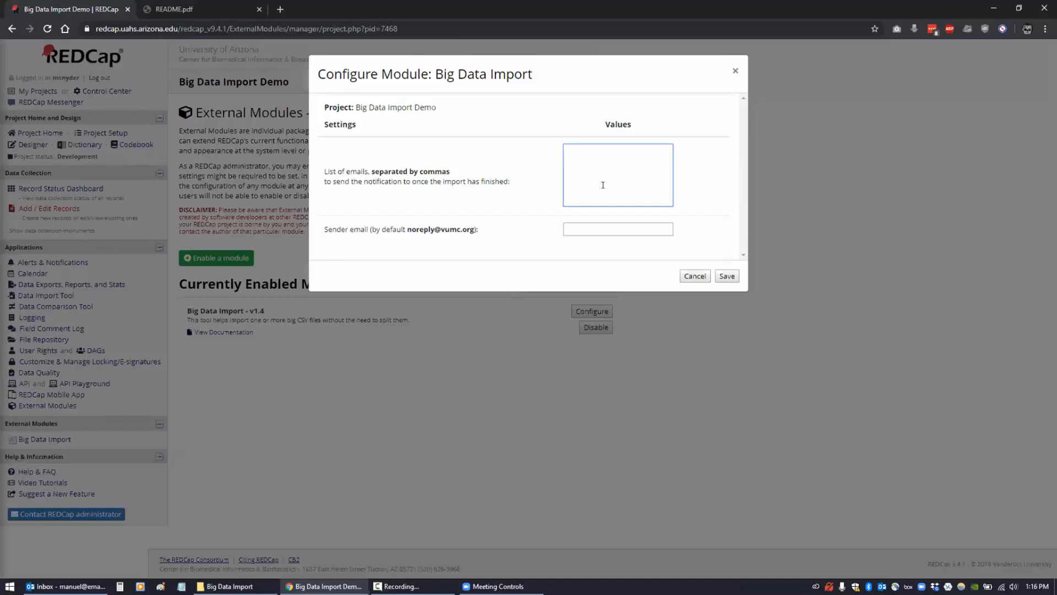
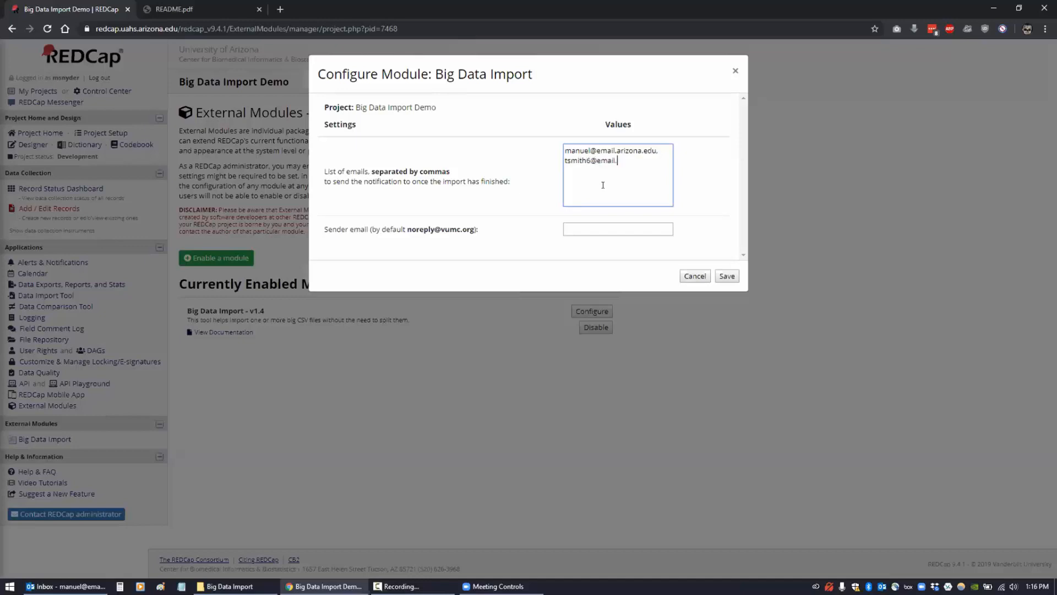
key(Tab)
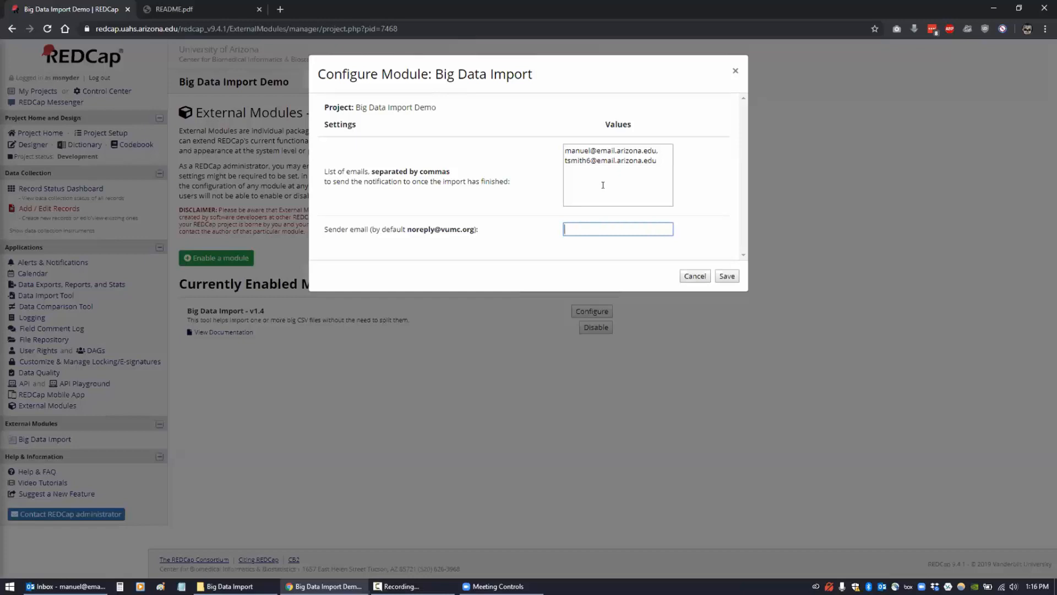
click(721, 276)
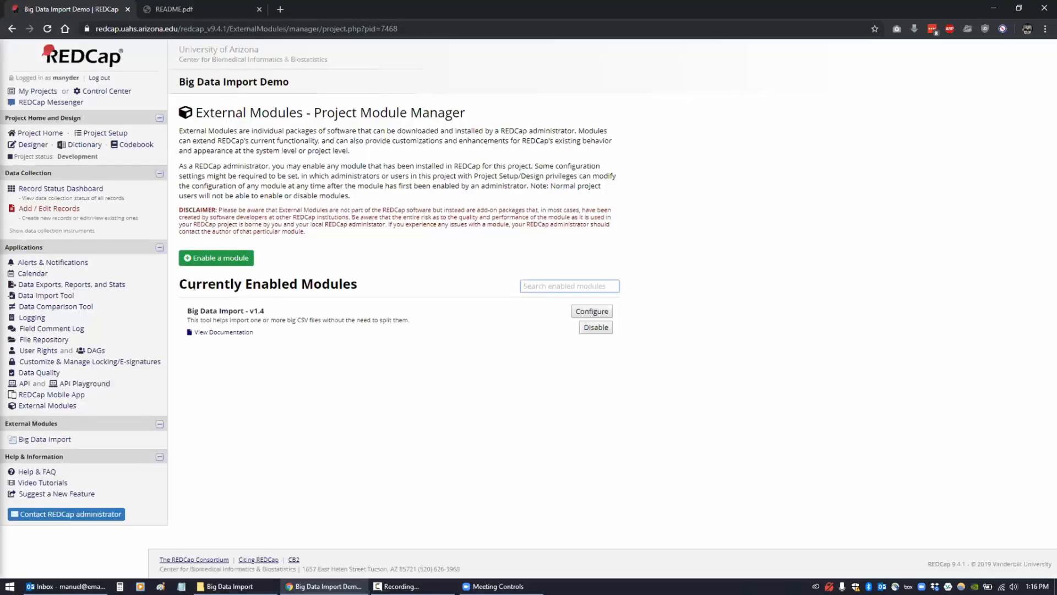
- Open the Big Data Import tool page from the External Modules sidebar
drag(185, 311, 265, 309)
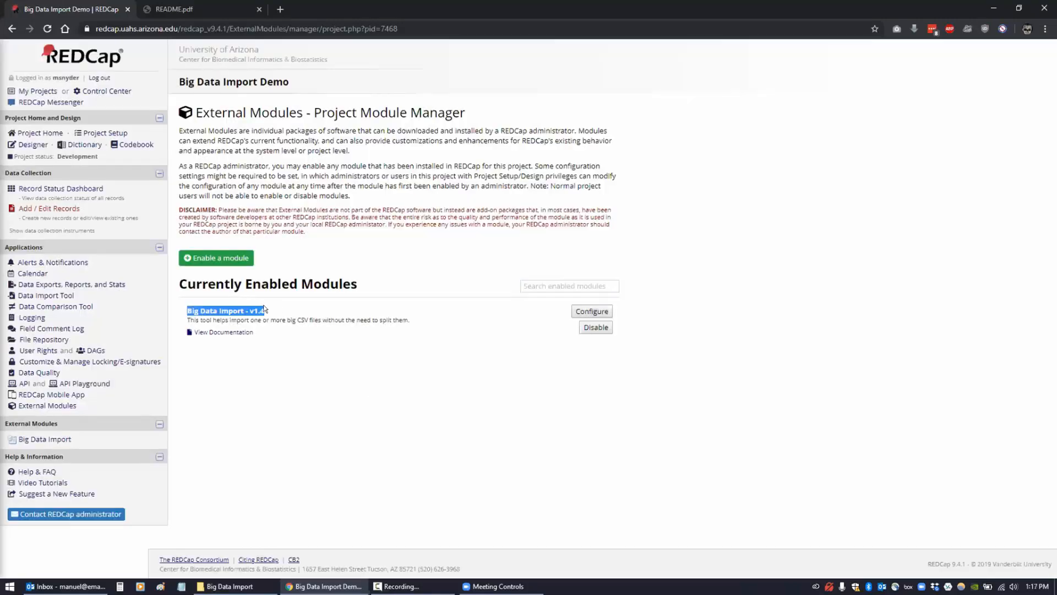
click(255, 346)
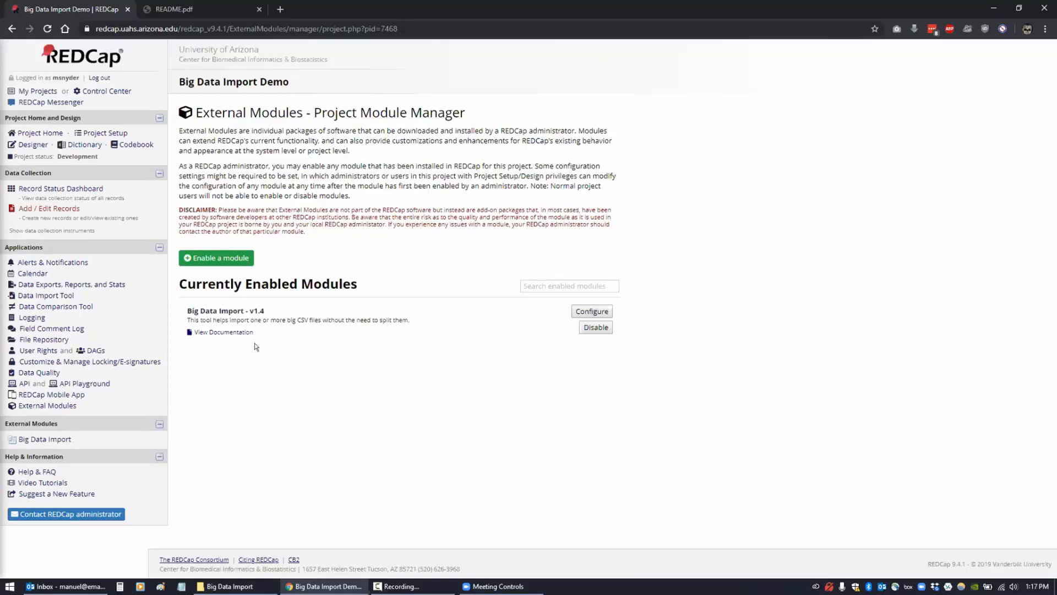
click(54, 439)
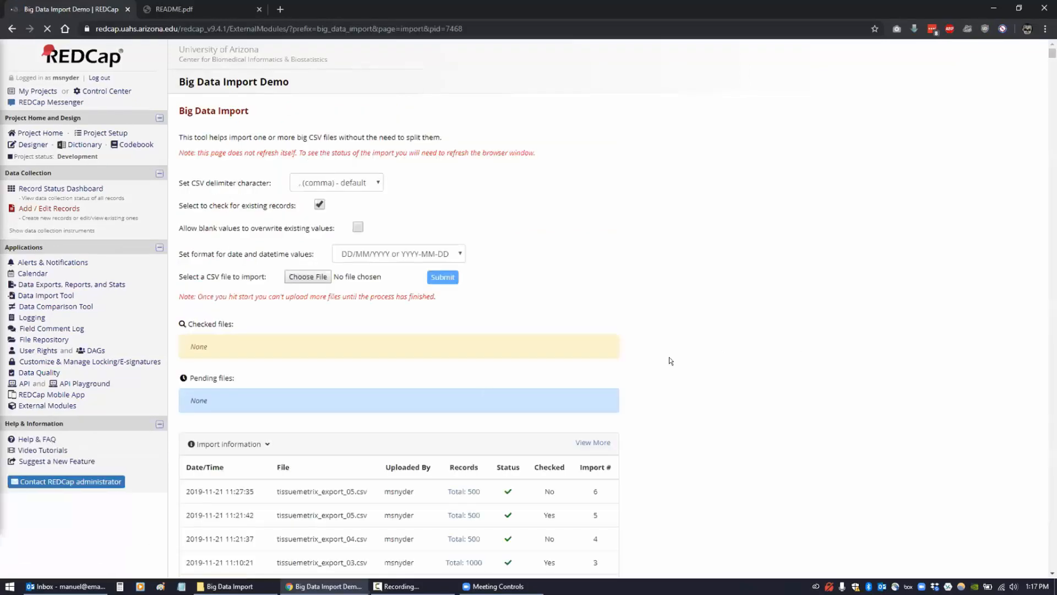
- Open the project Codebook link in a new tab
scroll(670, 361, up, 1)
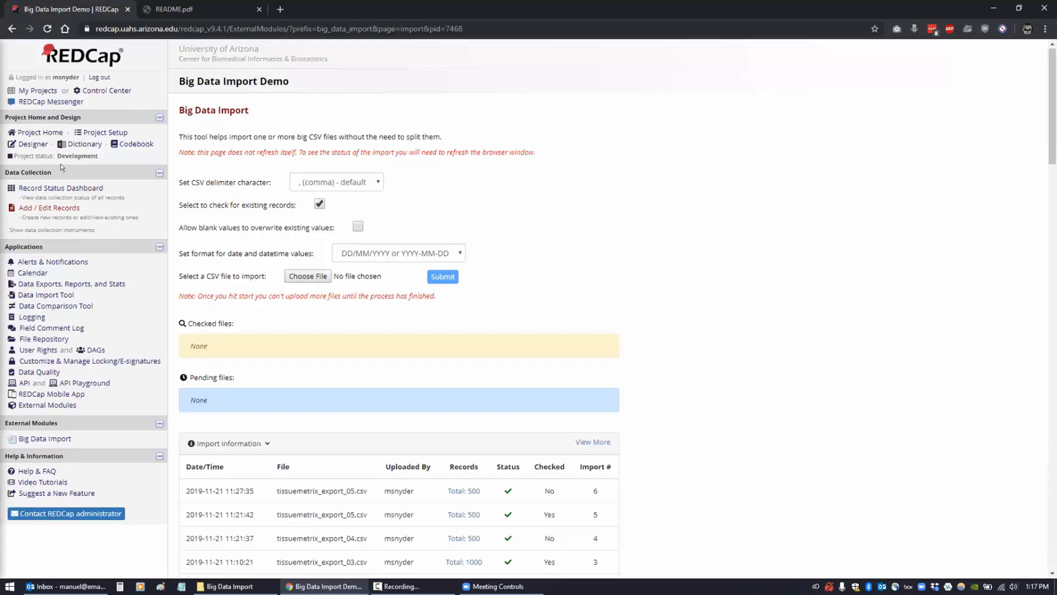
right_click(146, 148)
click(176, 150)
- Switch to the Codebook tab and highlight row 12, the form-status field
click(309, 9)
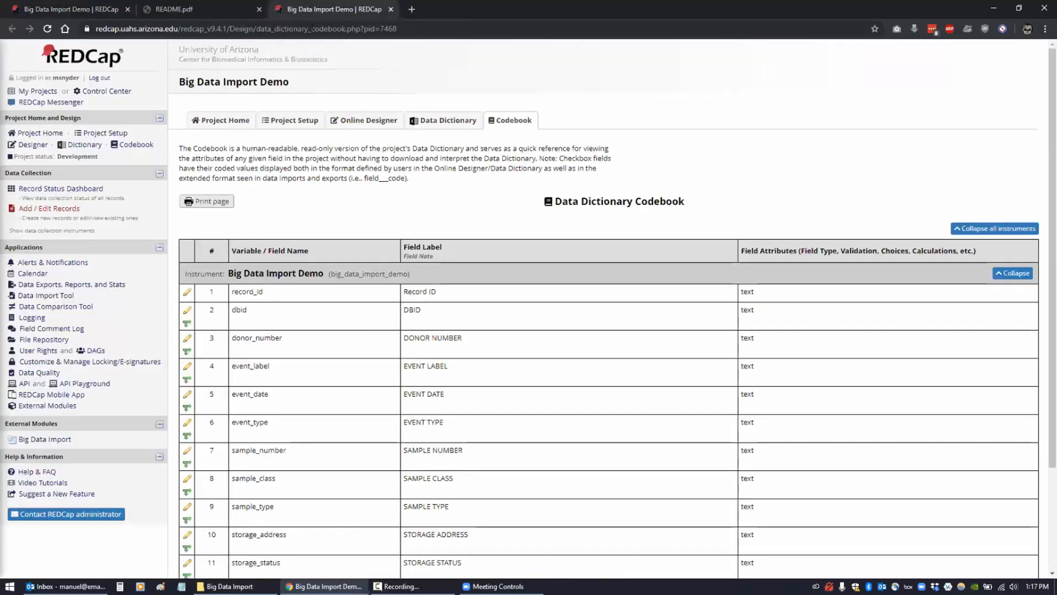
scroll(281, 242, down, 3)
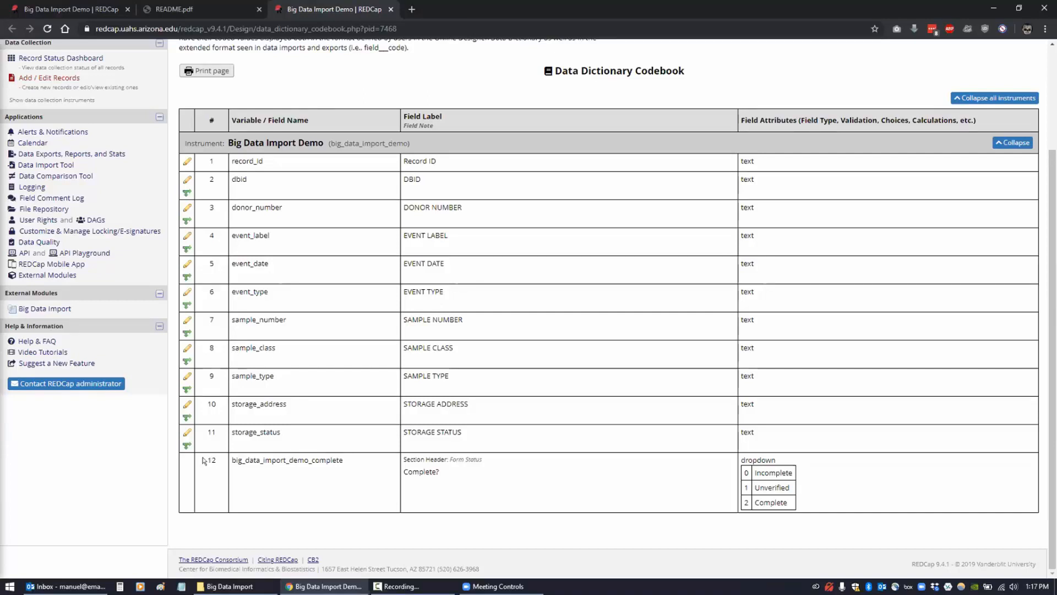
drag(207, 456, 800, 505)
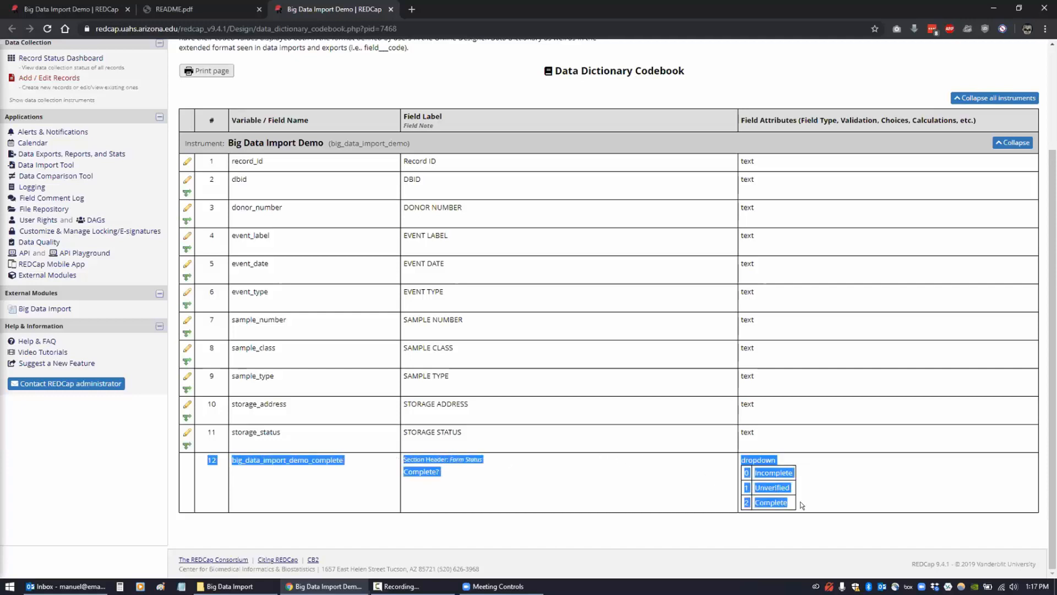
click(801, 505)
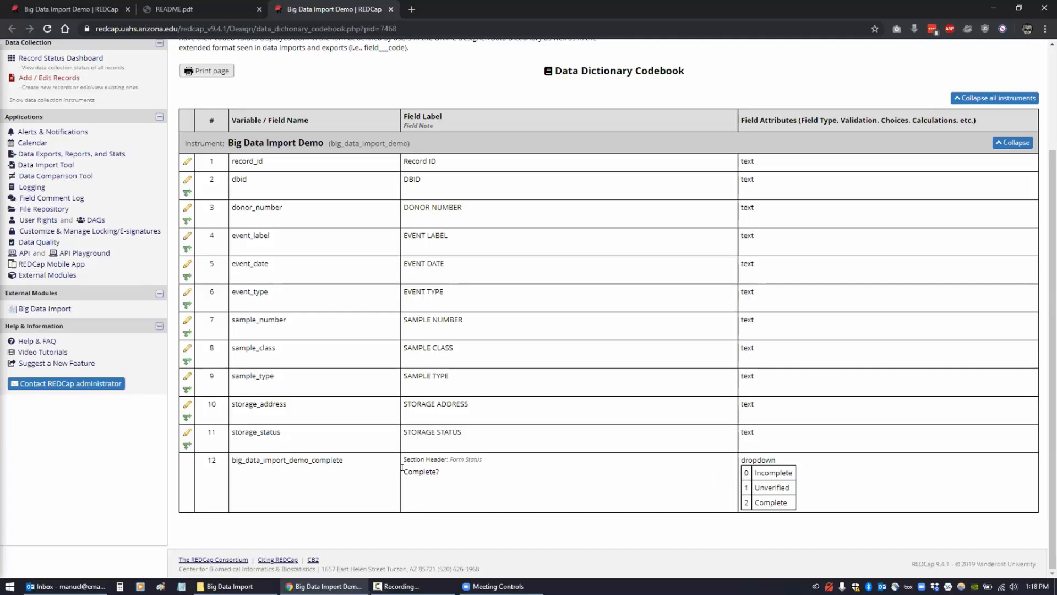
- Highlight the Complete? label and each choice: 0 Incomplete, 1 Unverified, 2 Complete
triple_click(456, 467)
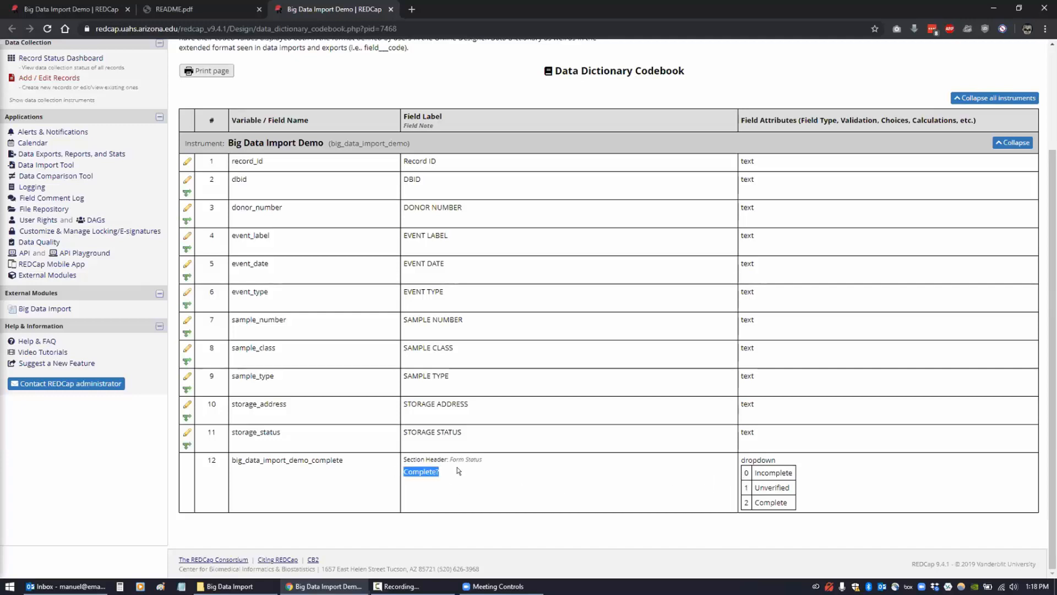
click(740, 470)
drag(744, 471, 808, 501)
click(770, 479)
triple_click(782, 472)
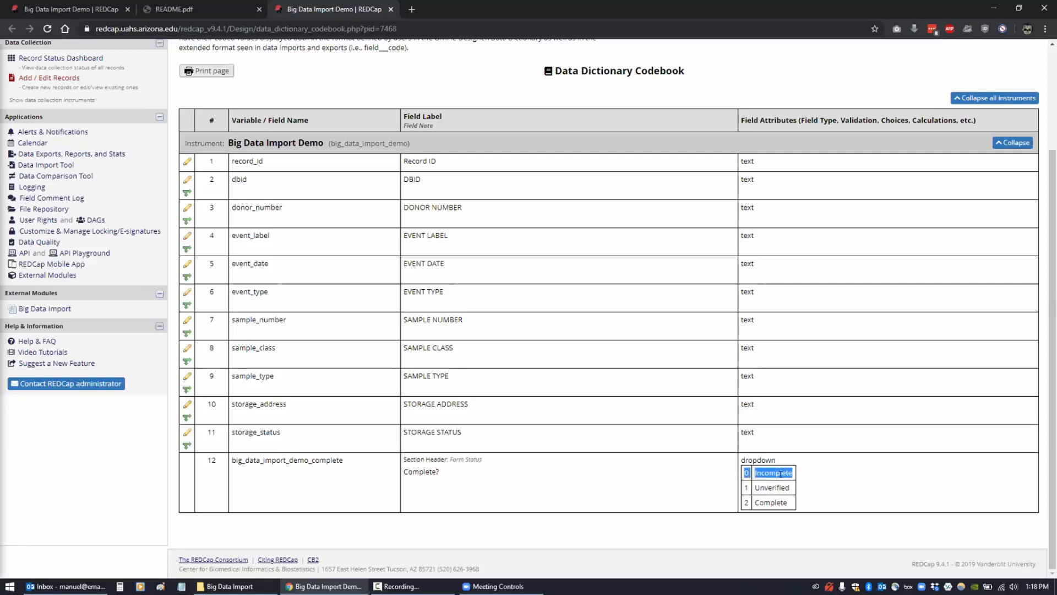
click(755, 487)
drag(744, 487, 804, 488)
click(746, 502)
drag(743, 502, 803, 501)
click(805, 502)
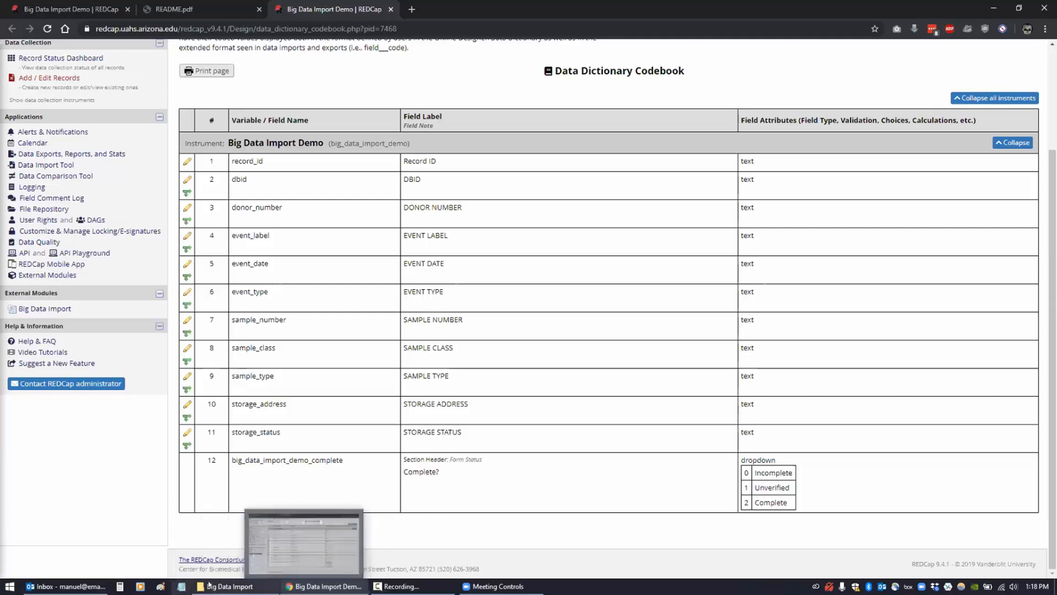
- Open tissuemetrix_export_01.csv in Excel and auto-fit all columns
click(232, 586)
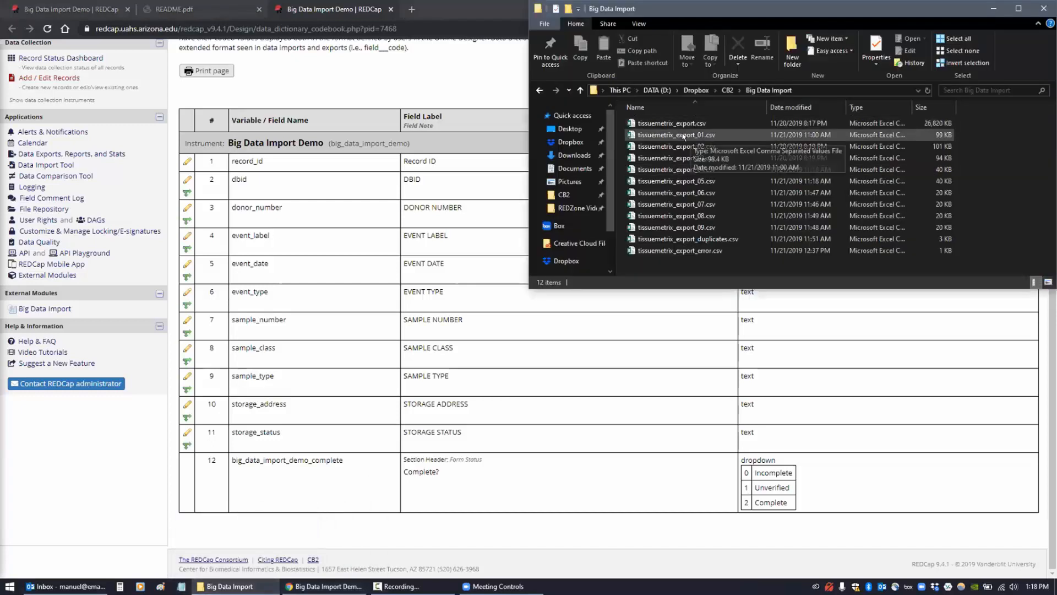
click(686, 136)
double_click(685, 135)
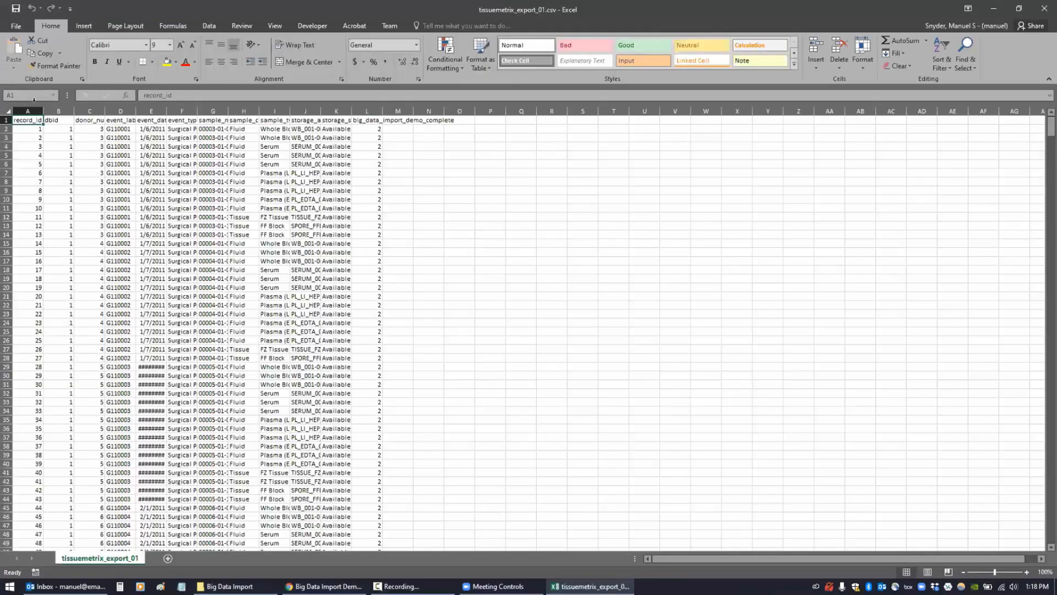
click(5, 109)
double_click(73, 108)
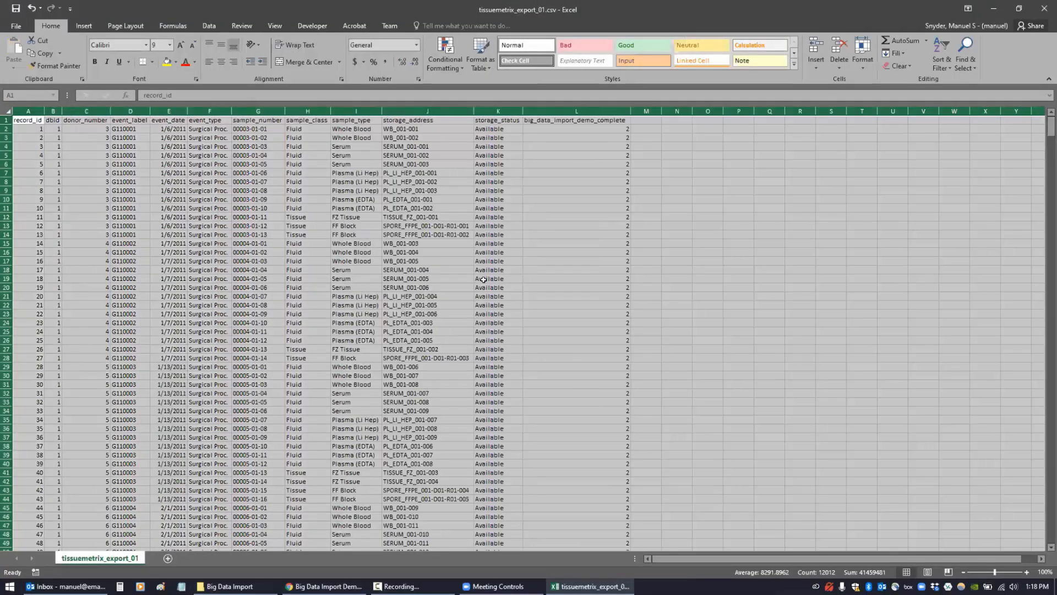
click(862, 375)
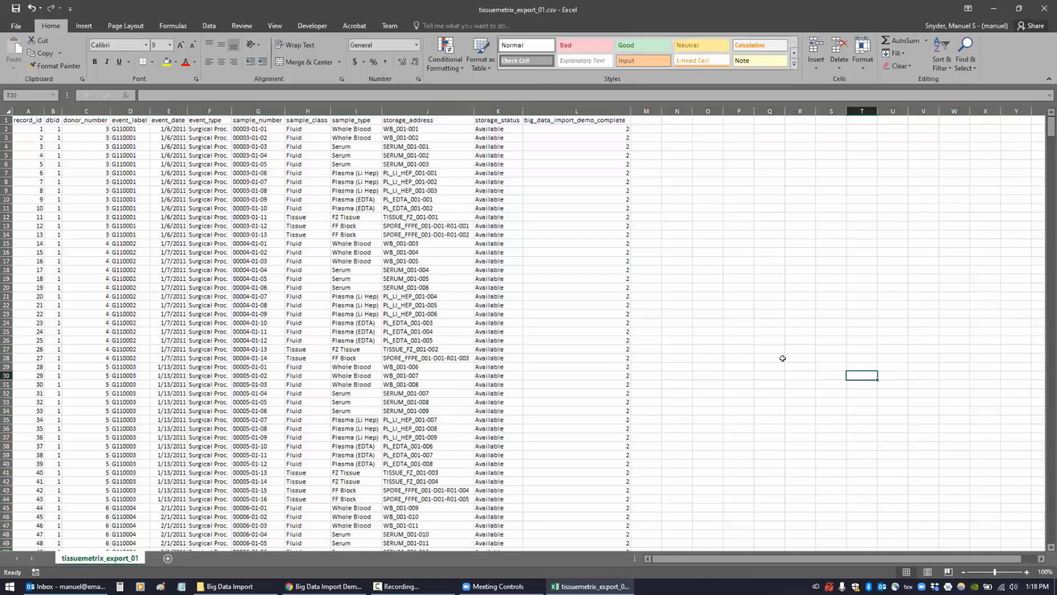
- Review the big_data_import_demo_complete column, checking the completion value in L2
ctrl+scroll(779, 356, up, 1)
ctrl+scroll(677, 339, up, 1)
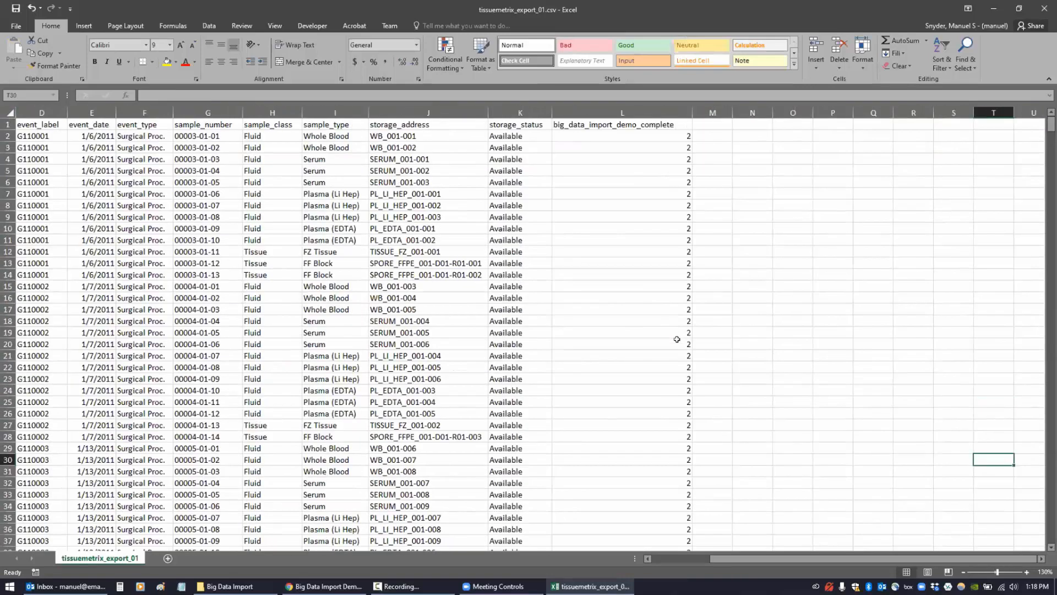
click(595, 108)
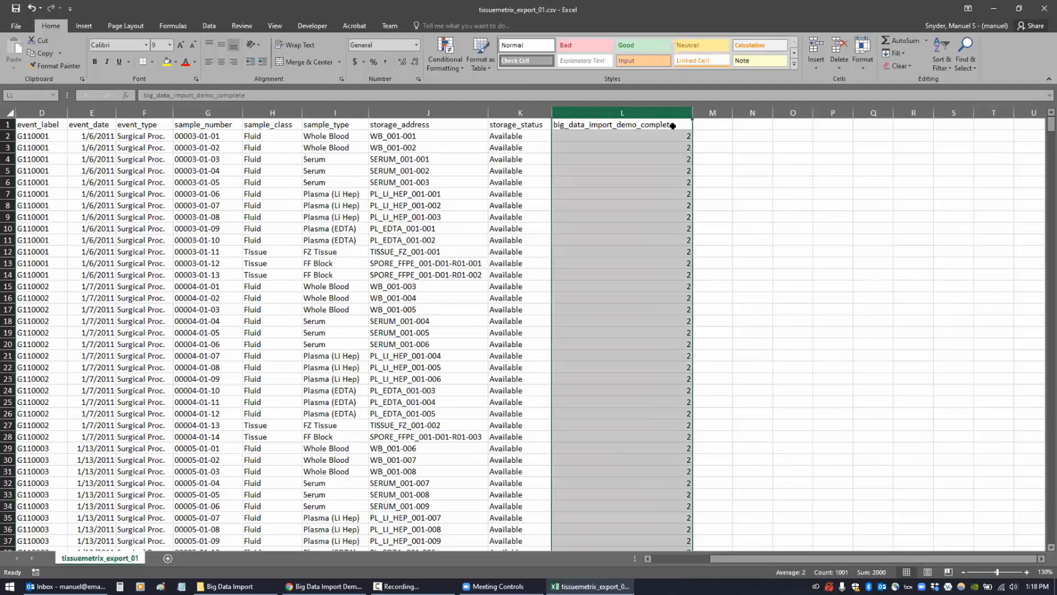
click(663, 145)
click(667, 138)
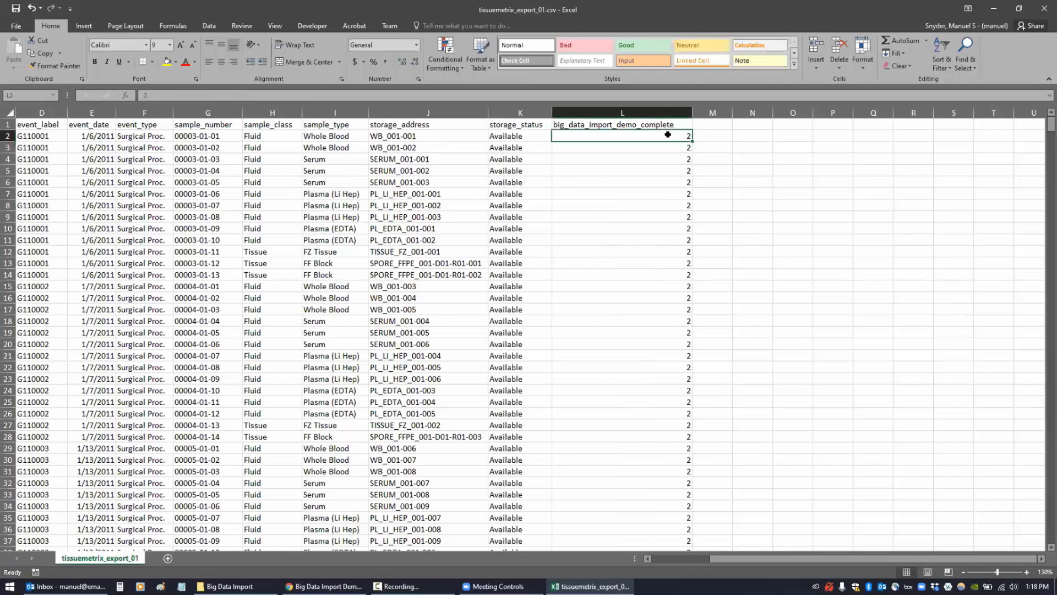
drag(730, 557, 673, 557)
- Select record_id and big_data_import_demo_complete columns, then field-name headers B1:K1
click(25, 110)
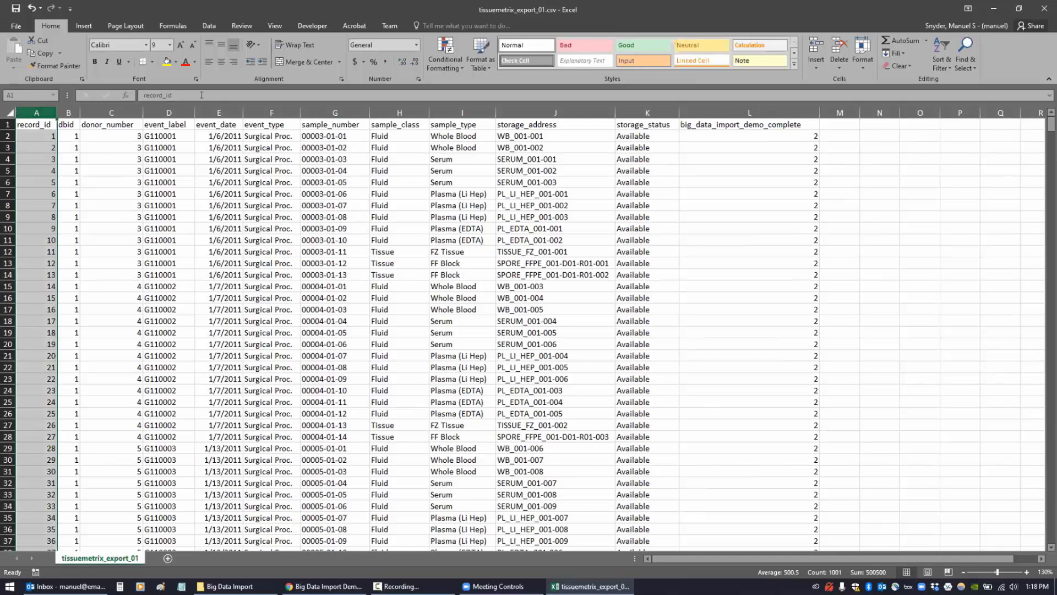
ctrl+click(724, 105)
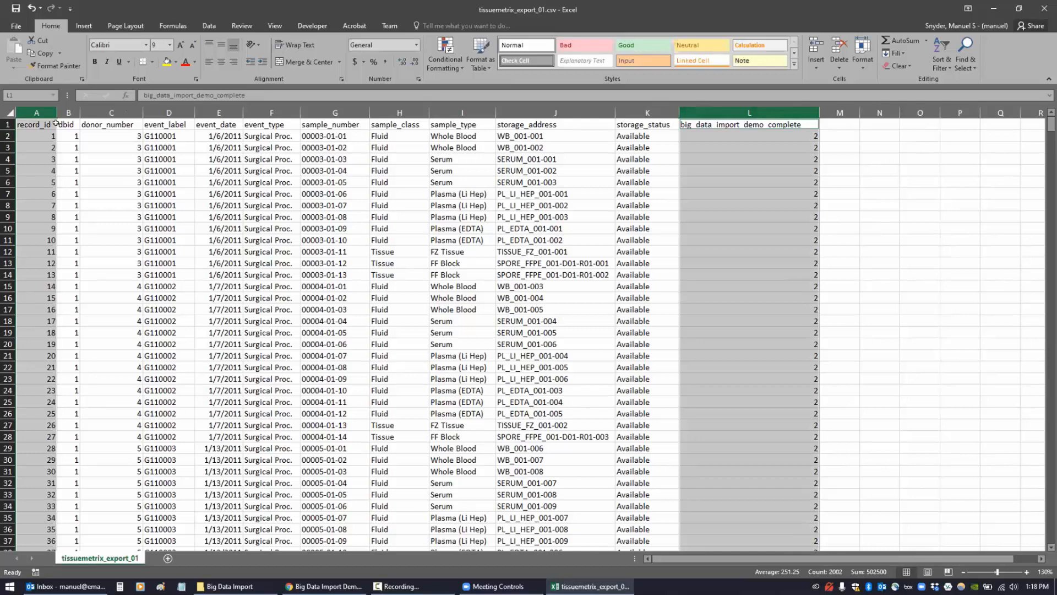
drag(69, 124, 631, 120)
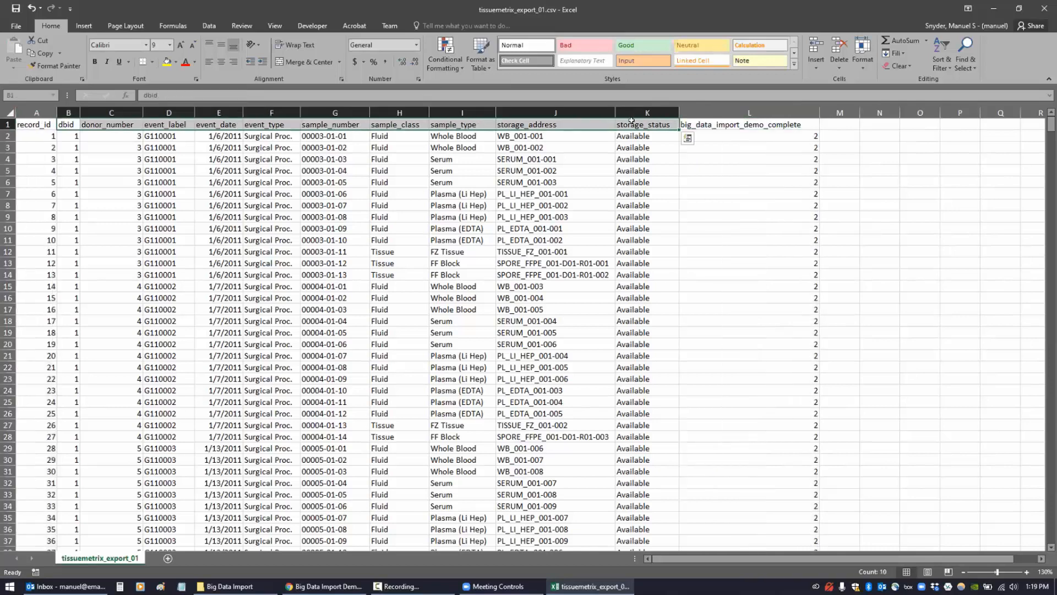
click(604, 157)
- Close Excel without saving and return to the browser
click(1044, 8)
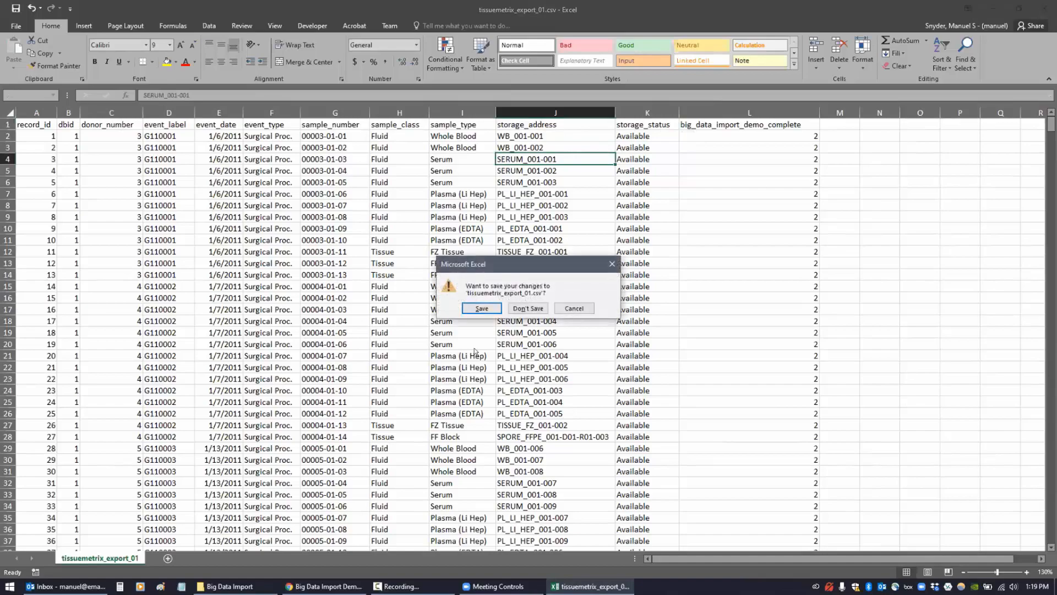
click(508, 308)
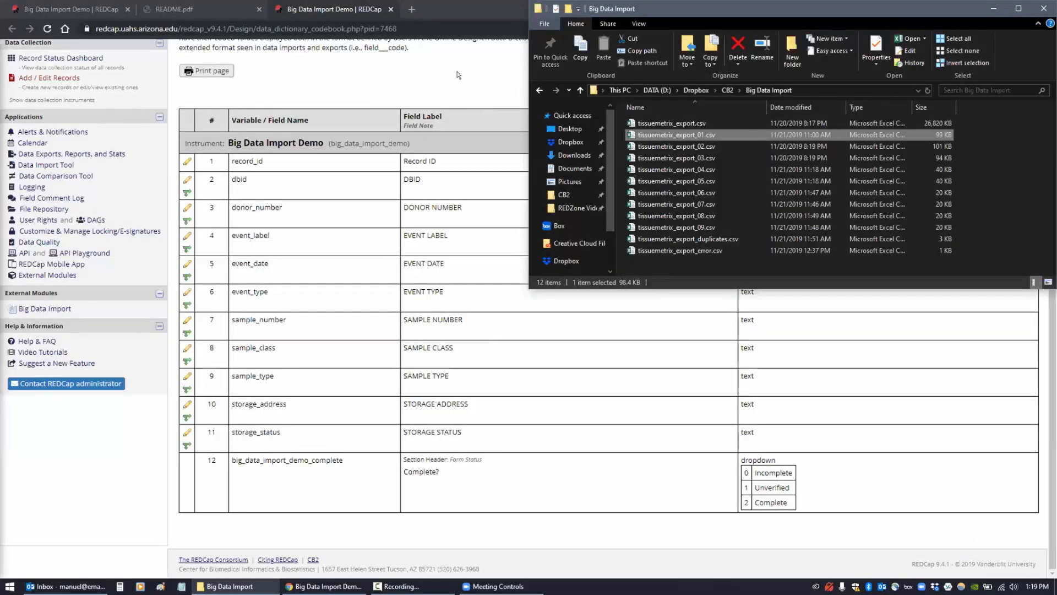
click(452, 79)
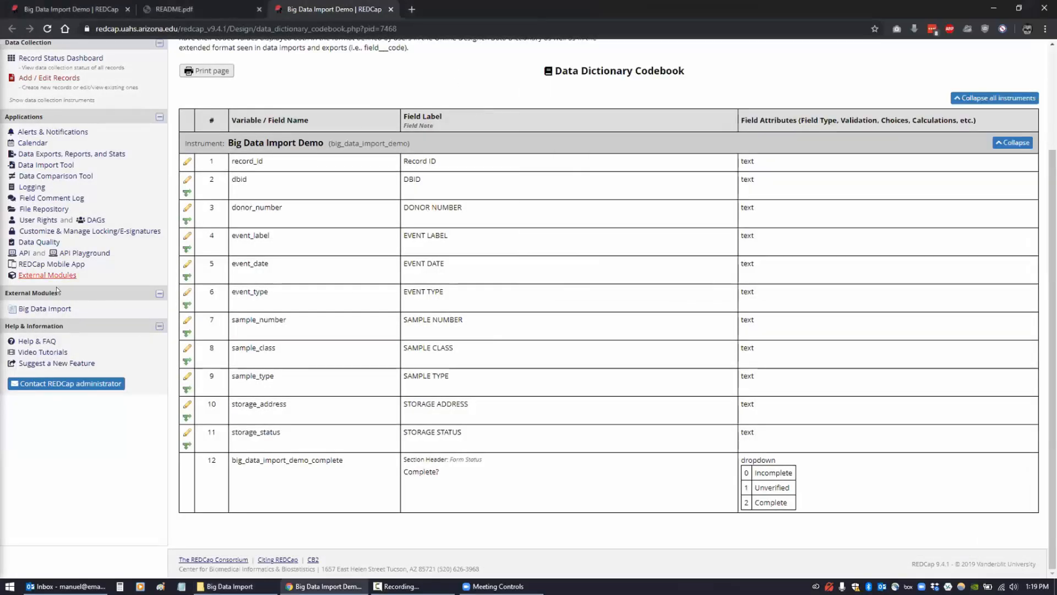
- On the Big Data Import page, keep the comma delimiter and existing-record checking
click(36, 310)
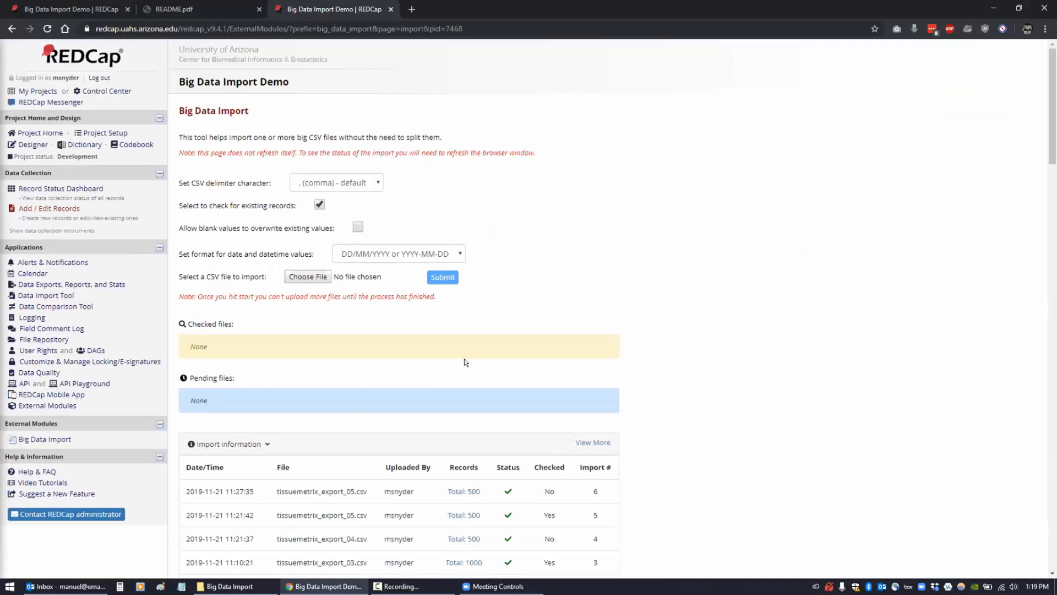
click(377, 184)
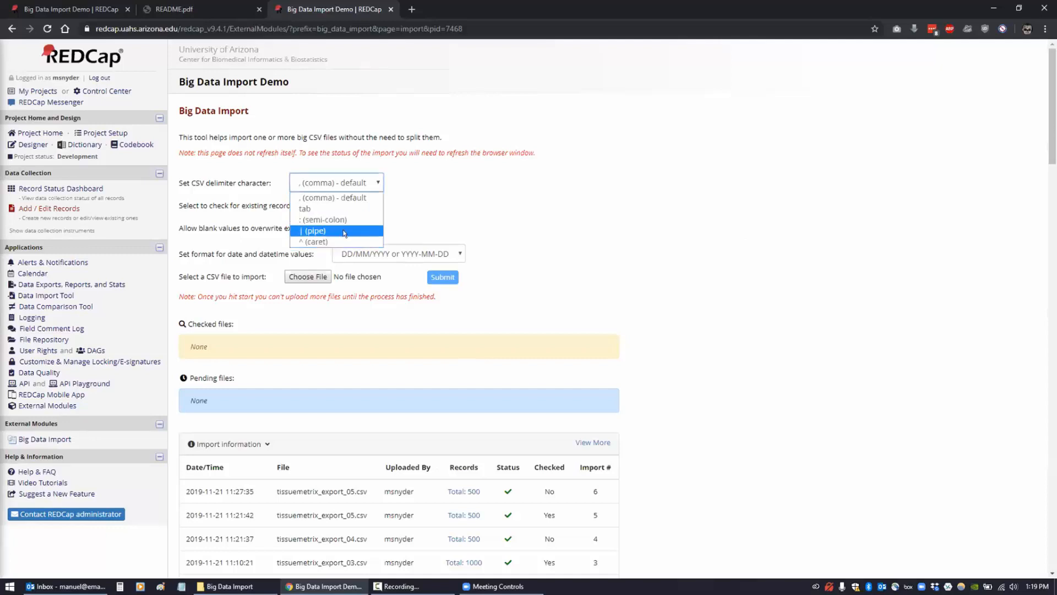
click(345, 199)
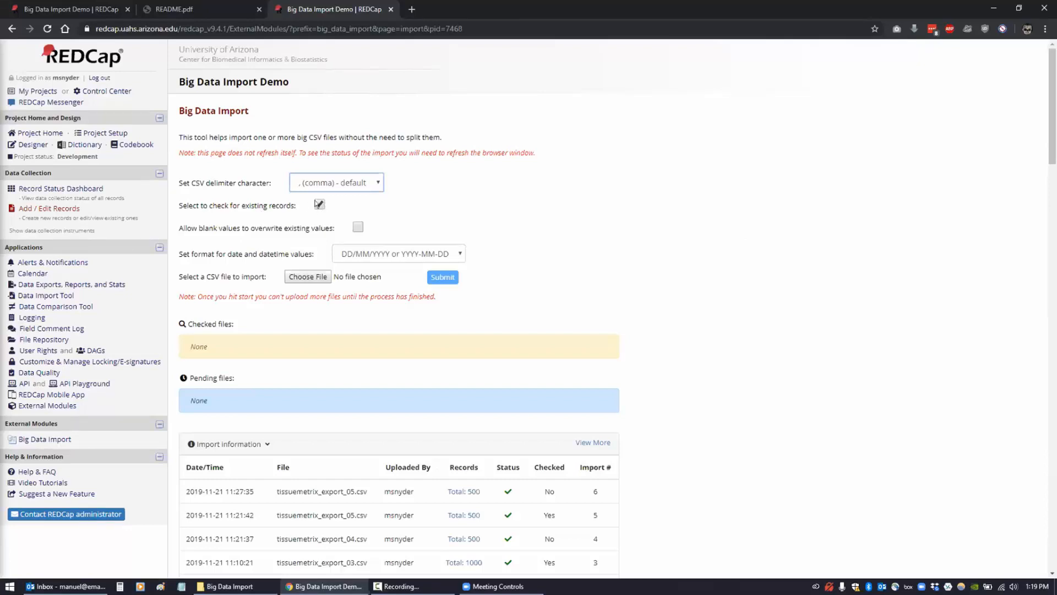
click(318, 205)
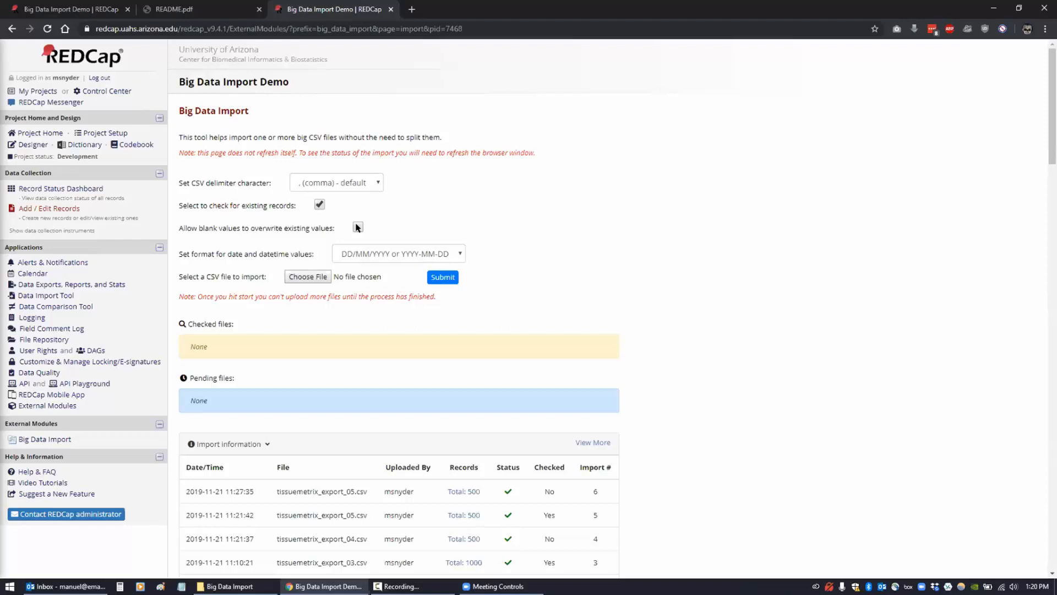
click(360, 254)
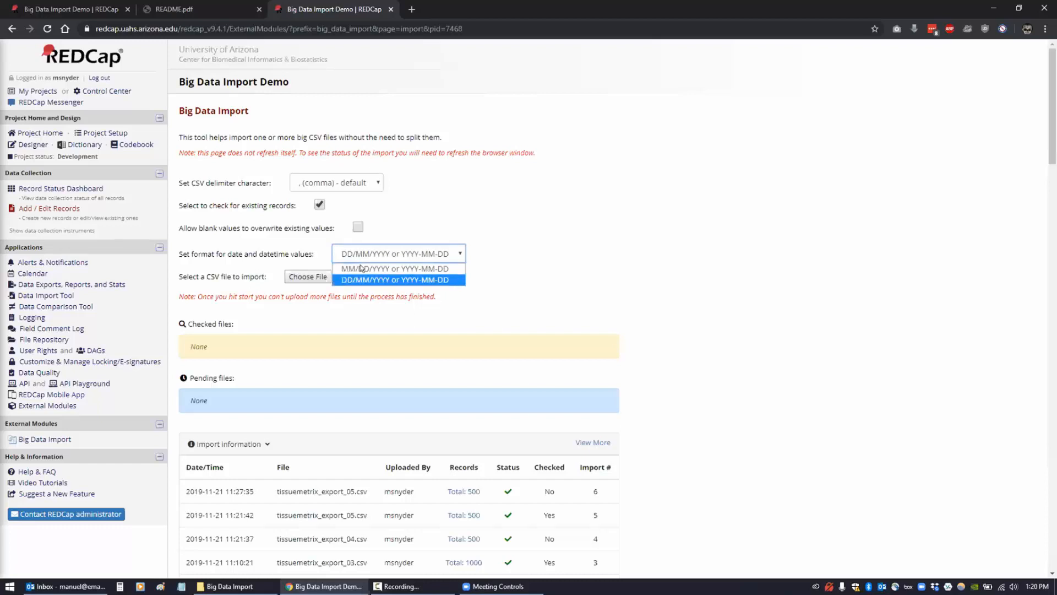
- Set date format to MM/DD/YYYY and choose tissuemetrix_export_06.csv as the import file
click(360, 268)
click(500, 256)
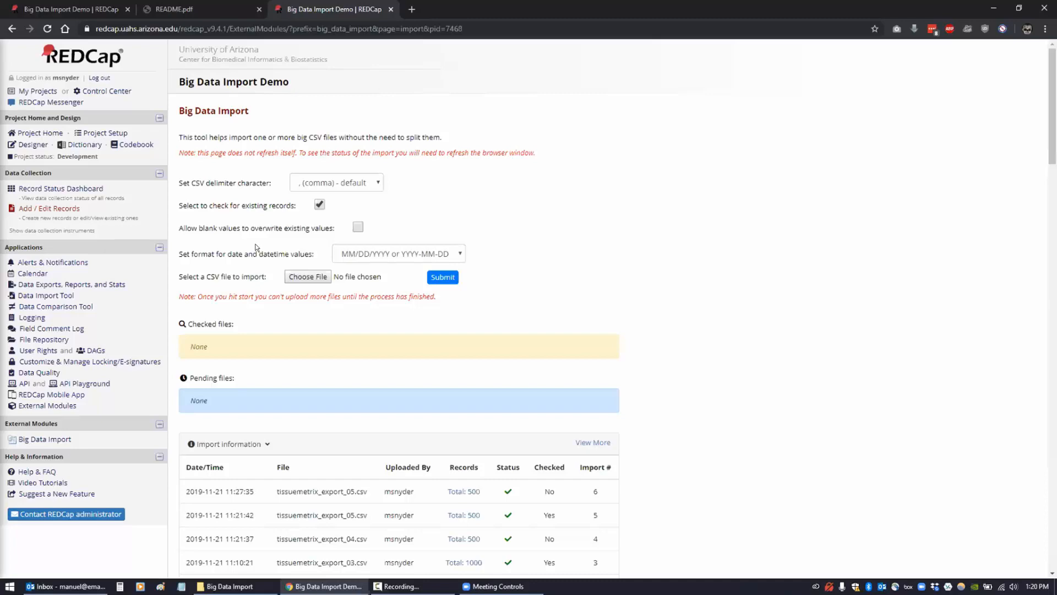
click(305, 275)
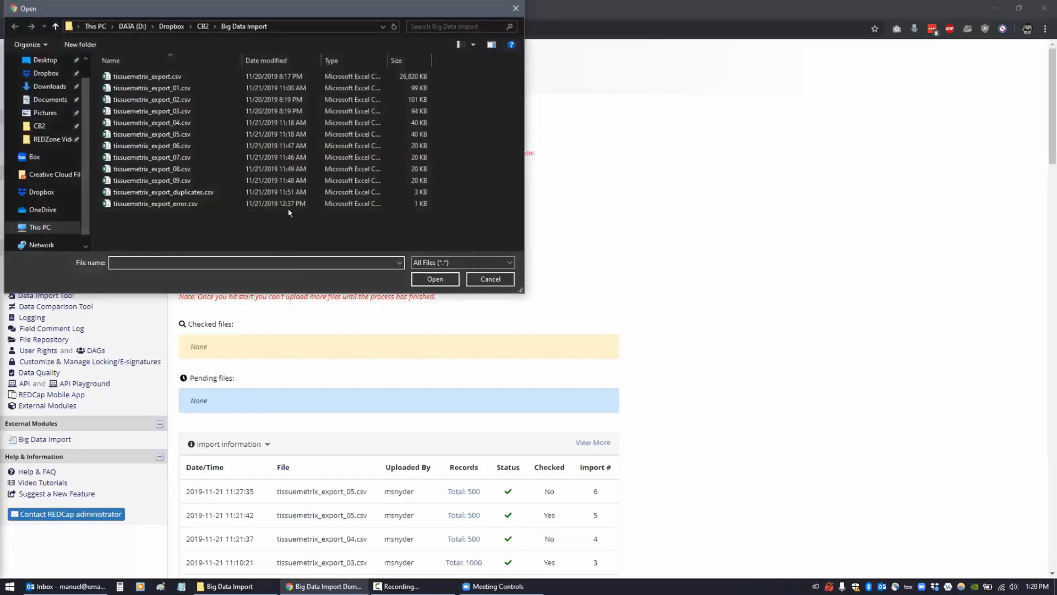
click(184, 146)
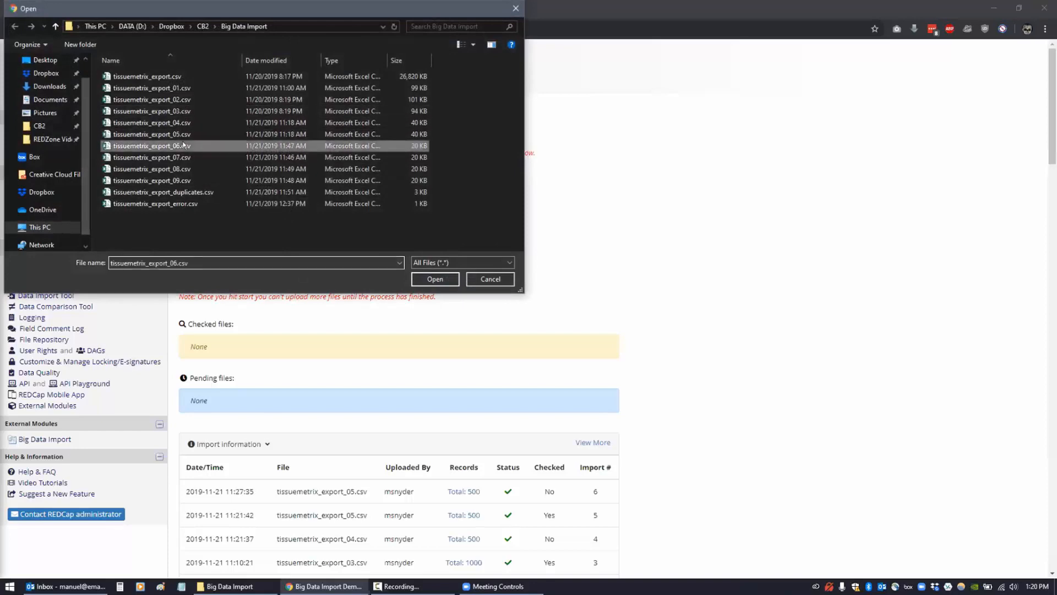
click(434, 279)
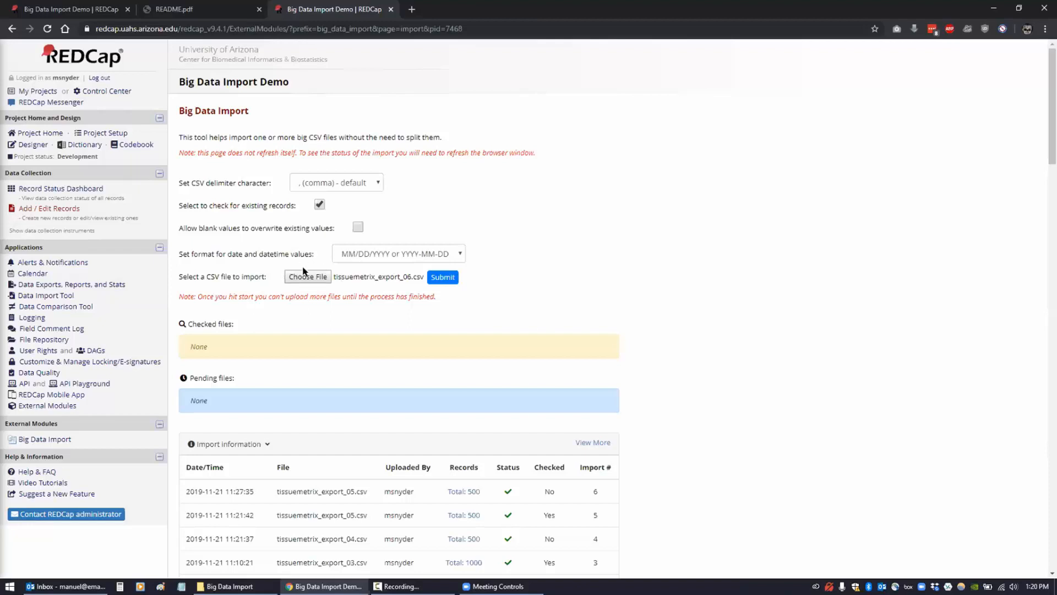
- Submit tissuemetrix_export_06.csv and scroll down to see it under Checked files
click(441, 276)
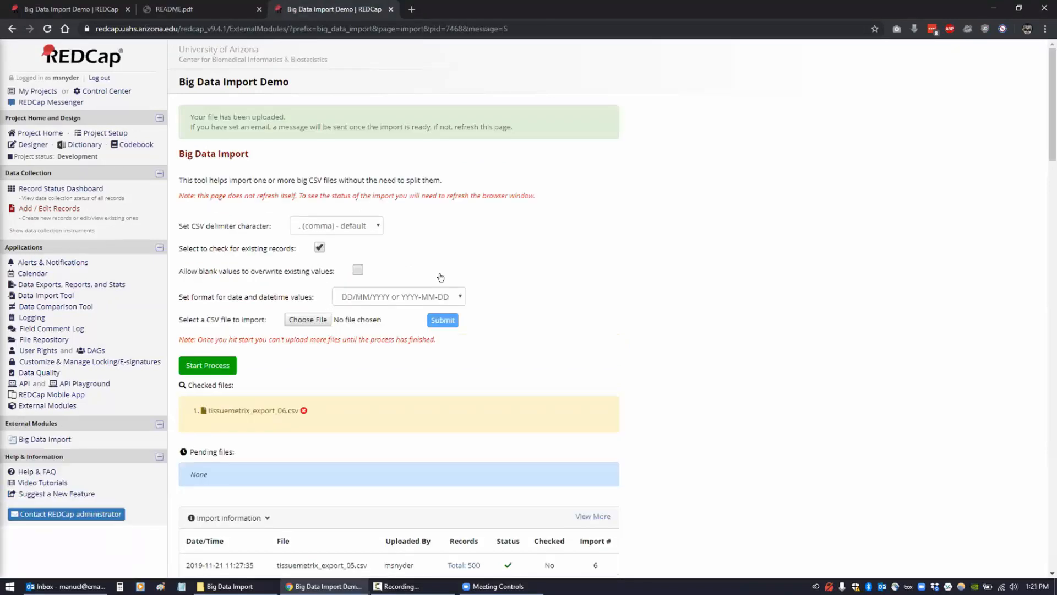
scroll(441, 277, down, 3)
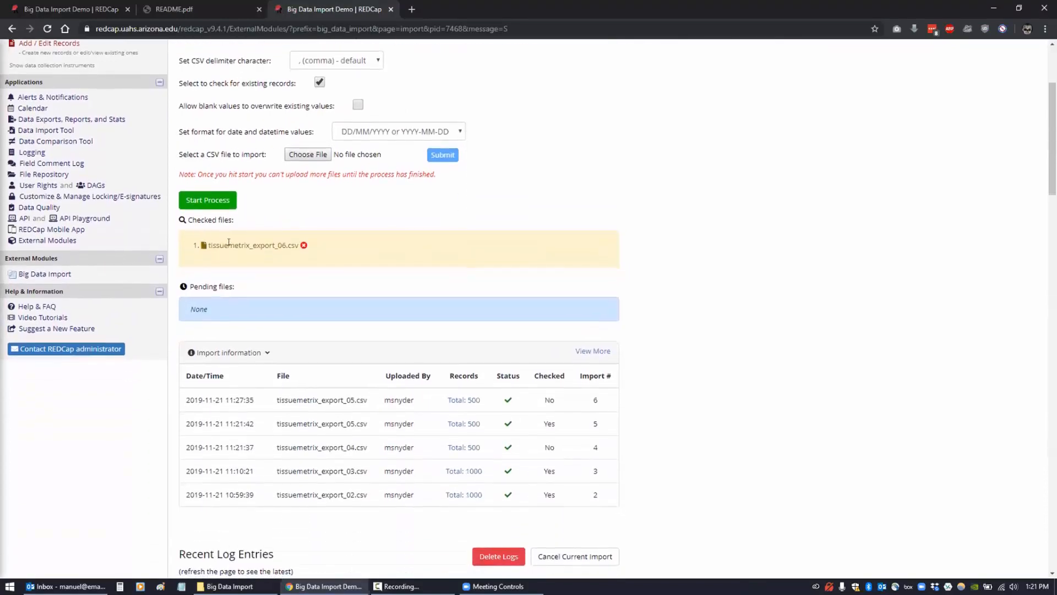
- Start processing the file and reload the page repeatedly to watch Import #7 batches complete
click(199, 201)
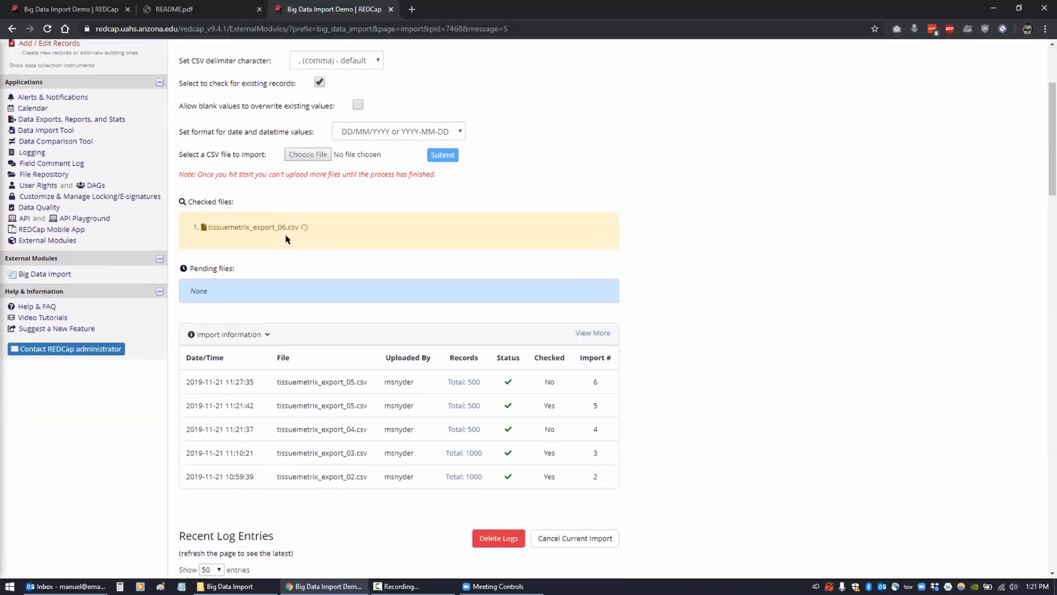
scroll(719, 373, down, 5)
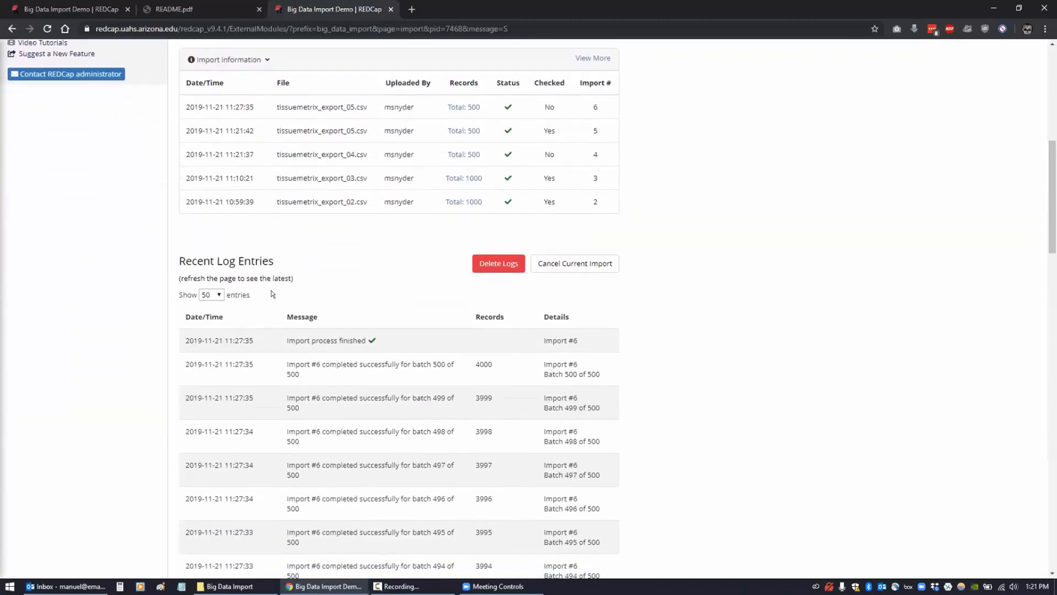
click(47, 28)
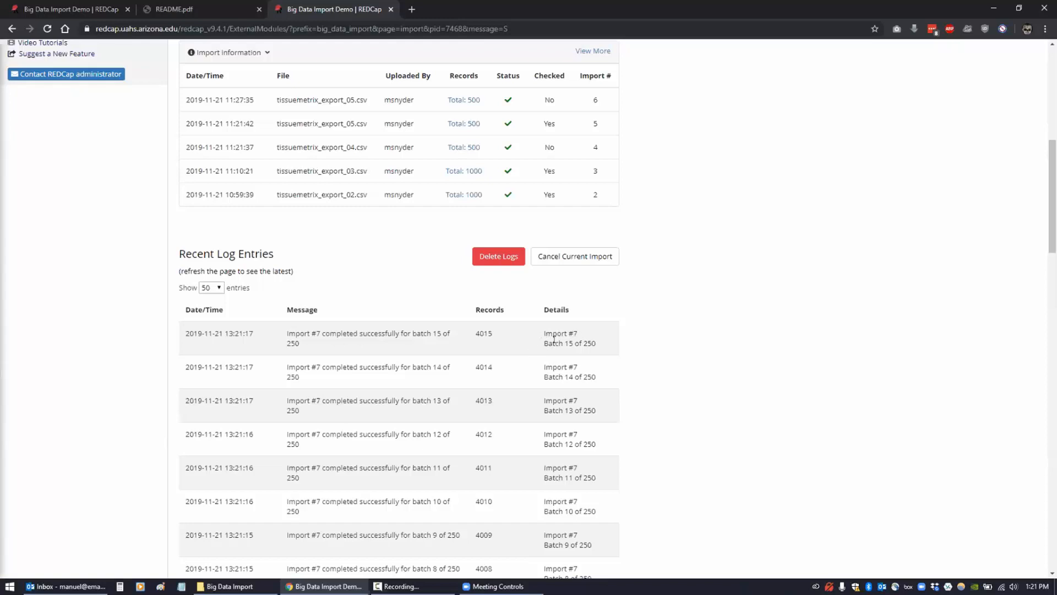
click(47, 29)
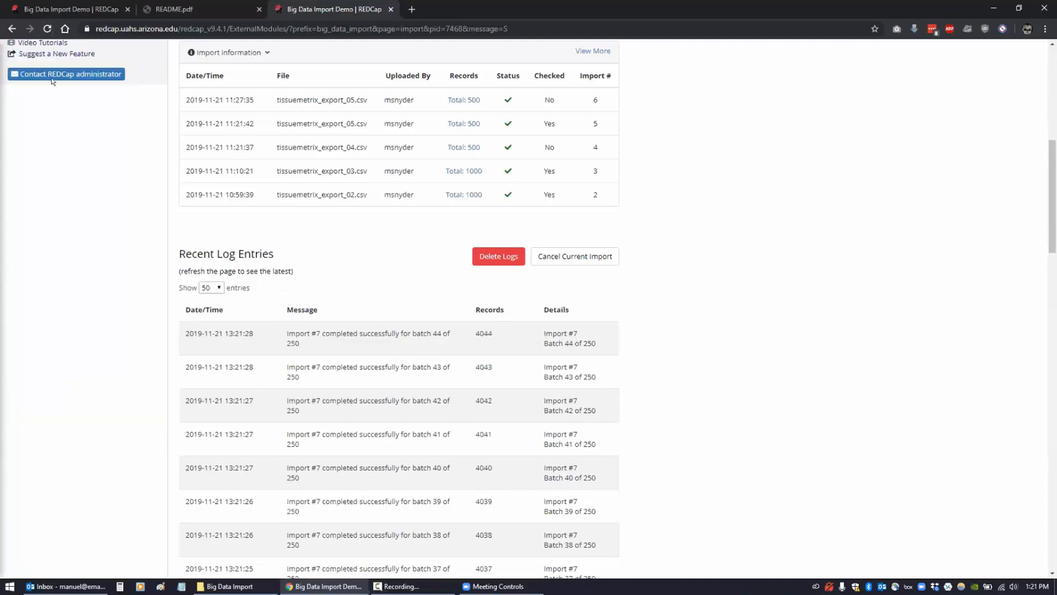
click(47, 28)
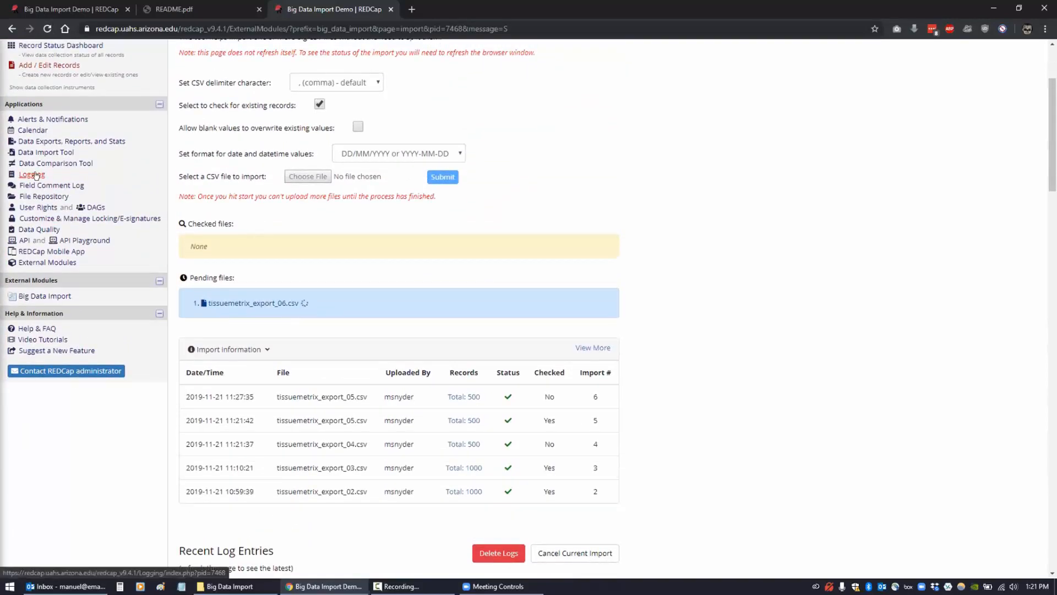
- Open the project Logging page in a new tab and scroll through its entries
right_click(39, 175)
click(62, 183)
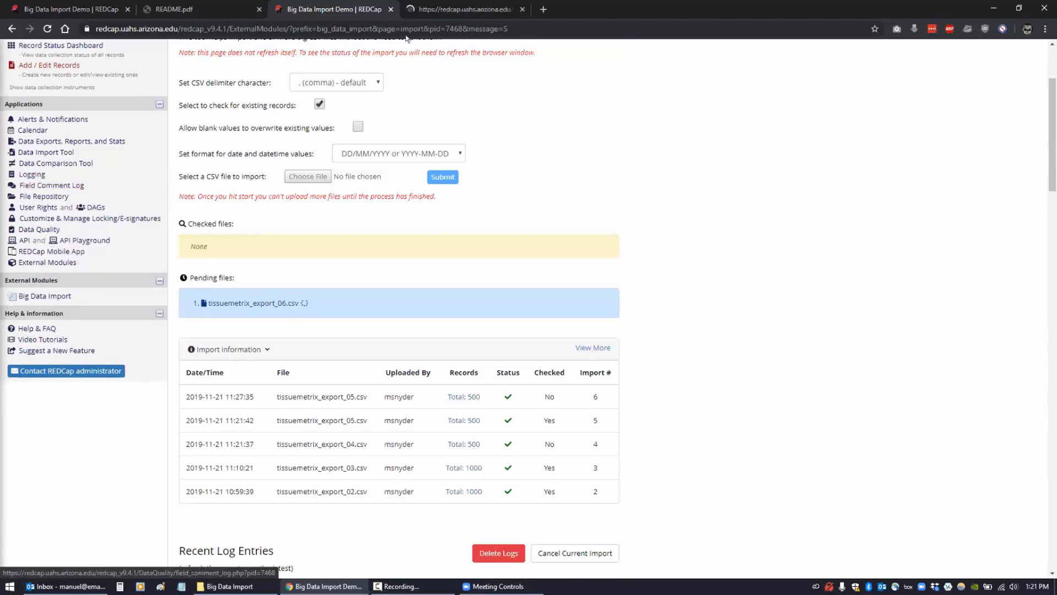
click(419, 11)
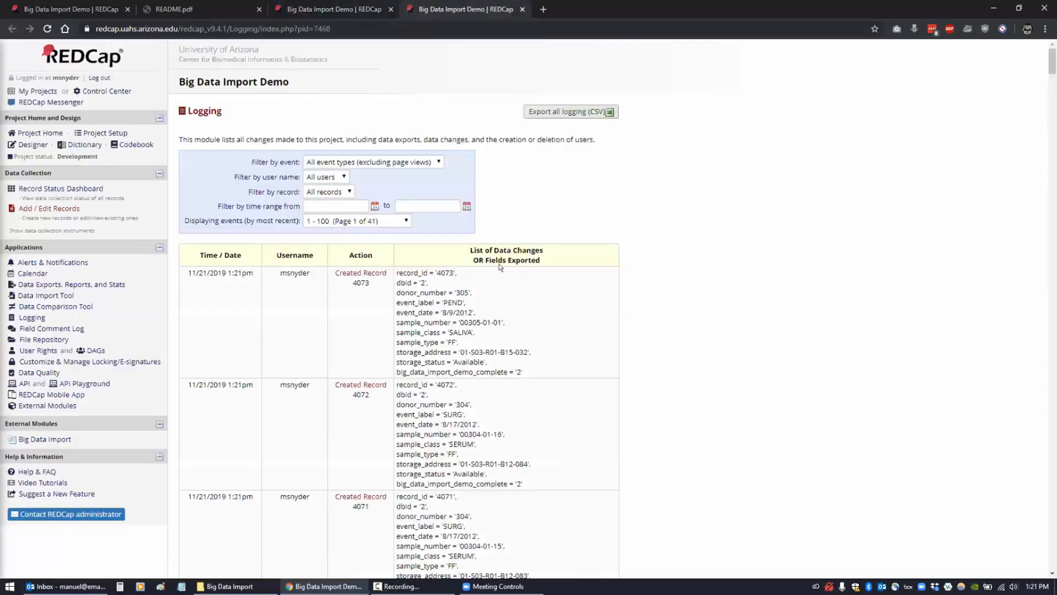
scroll(395, 397, down, 2)
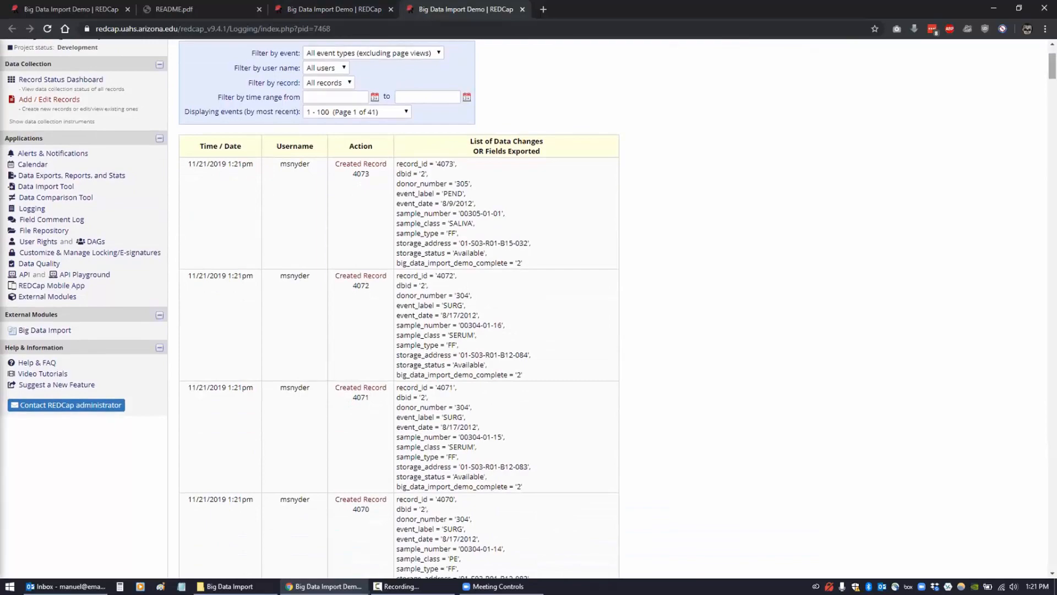
scroll(1041, 153, down, 15)
scroll(1041, 153, down, 20)
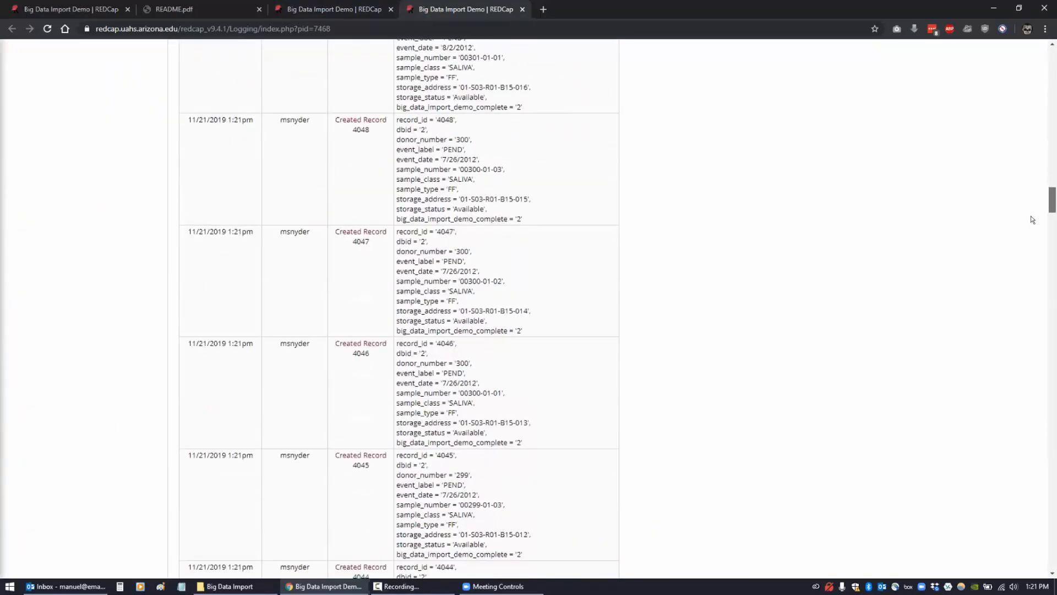
scroll(1023, 282, down, 20)
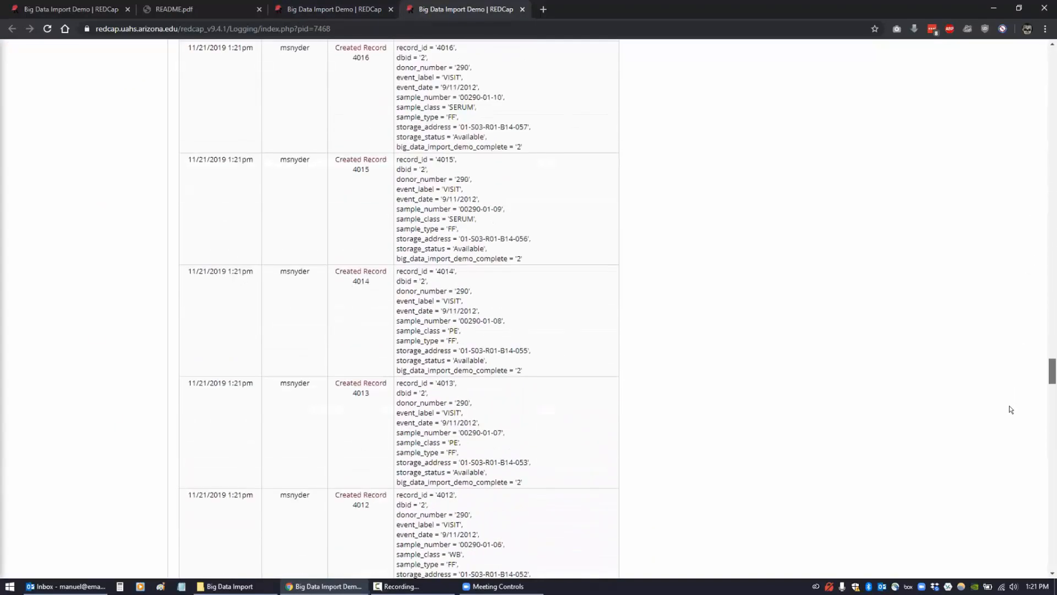
scroll(1007, 435, down, 7)
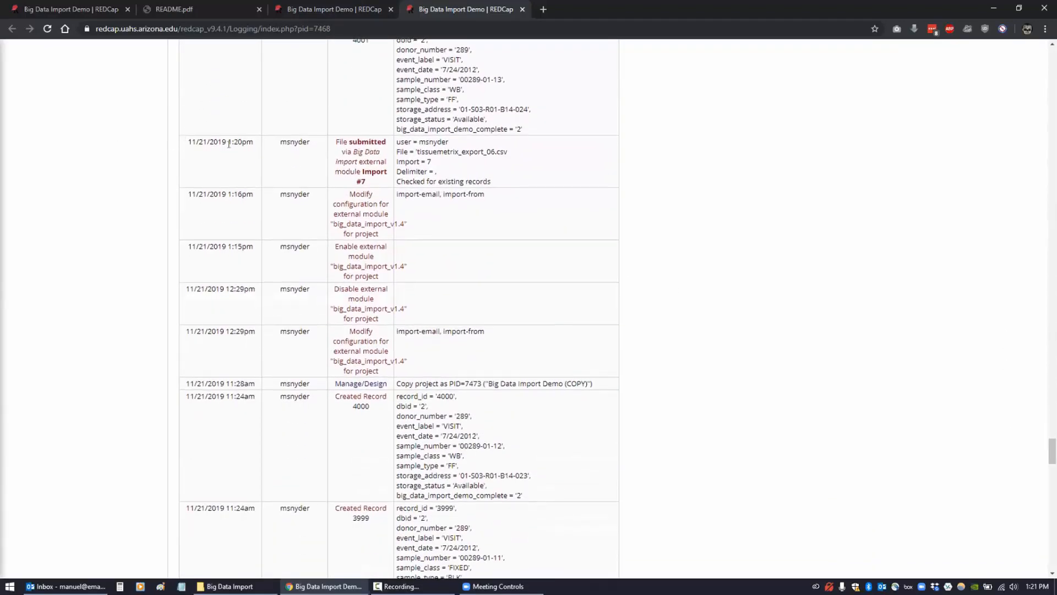
- Inspect the Import #7 submission and Created Record 4001 log entries, then go back to Big Data Import
drag(229, 144, 516, 176)
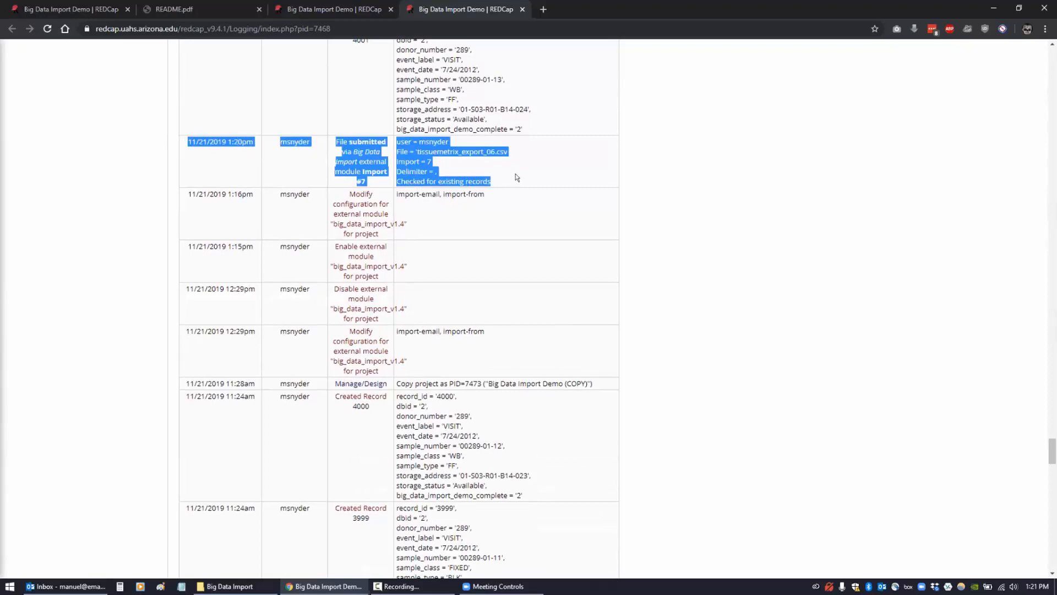
click(315, 147)
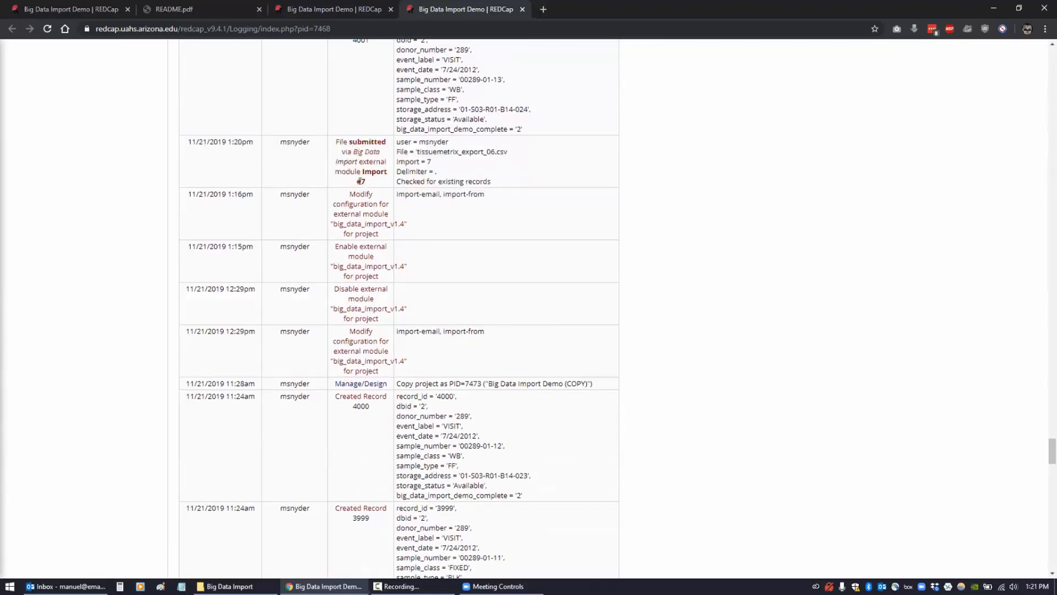
scroll(396, 197, up, 3)
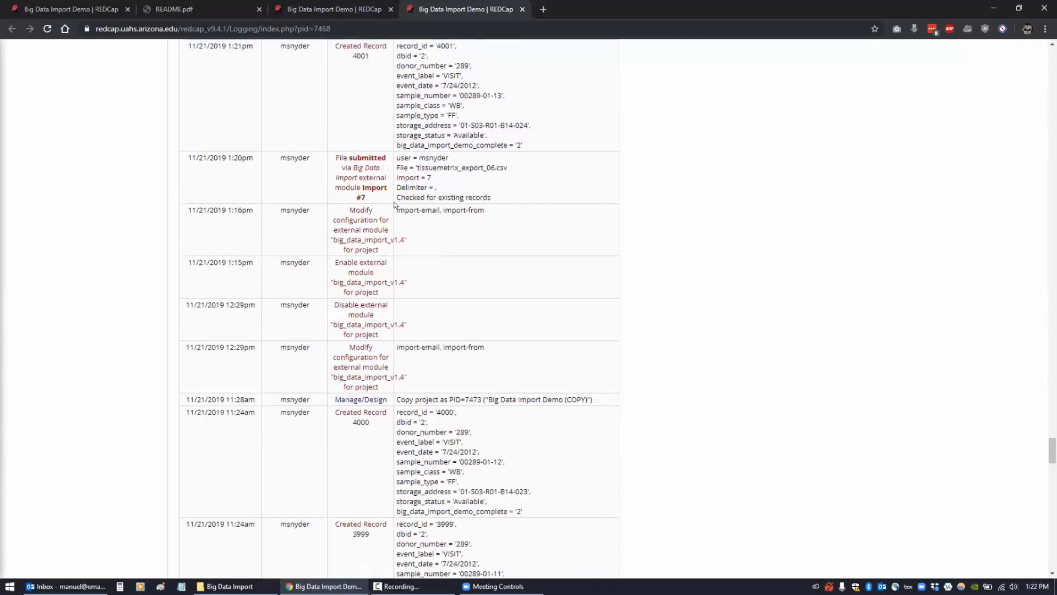
drag(223, 189, 548, 259)
click(548, 259)
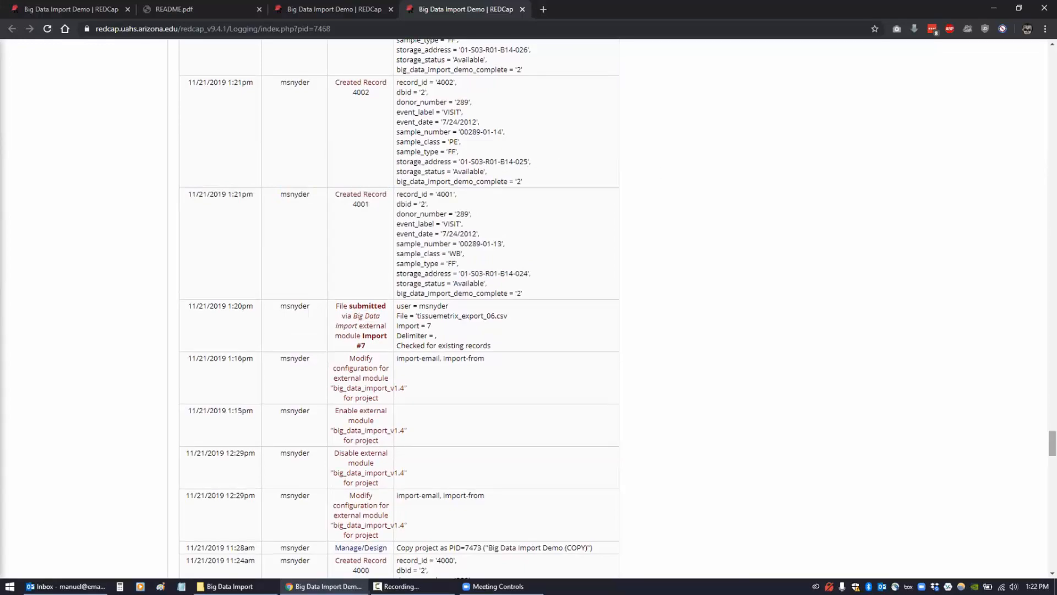
drag(1052, 444, 1053, 388)
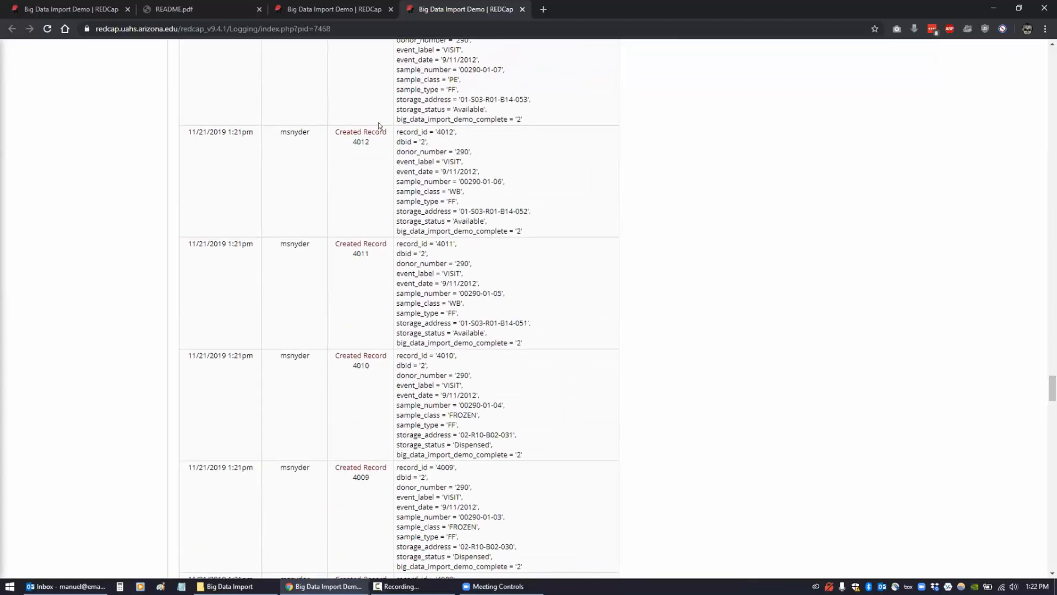
click(348, 18)
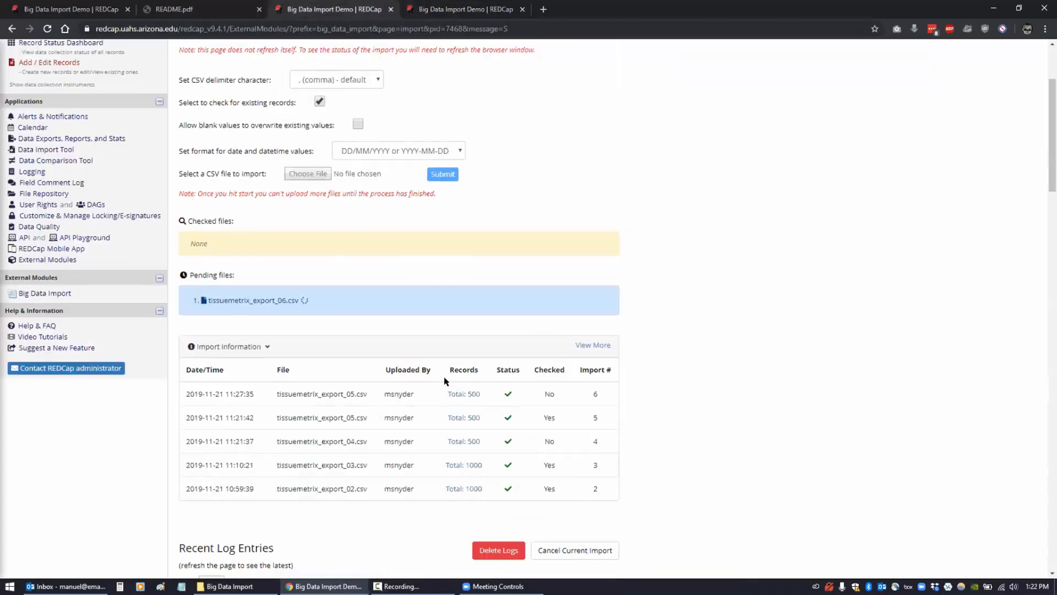
- Review the most recent import row and its batch log entries on the Big Data Import page
scroll(439, 220, down, 5)
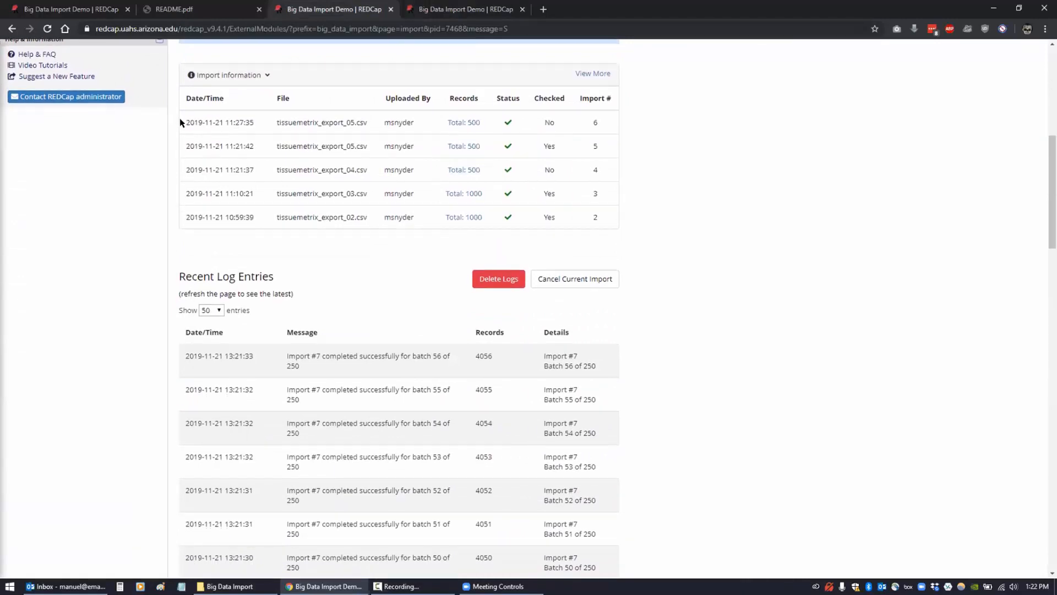
drag(182, 122, 601, 116)
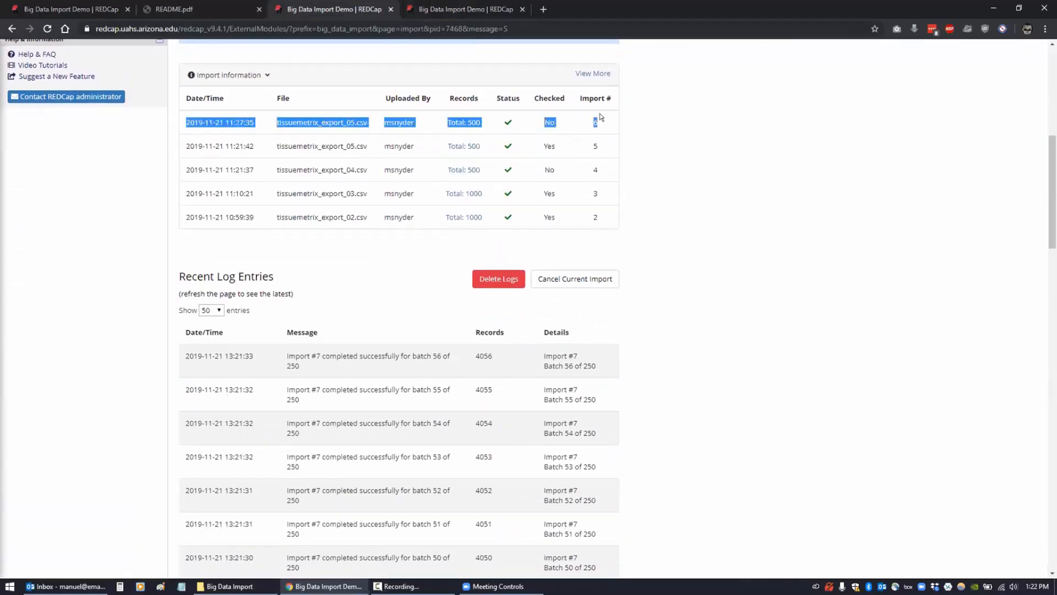
click(112, 391)
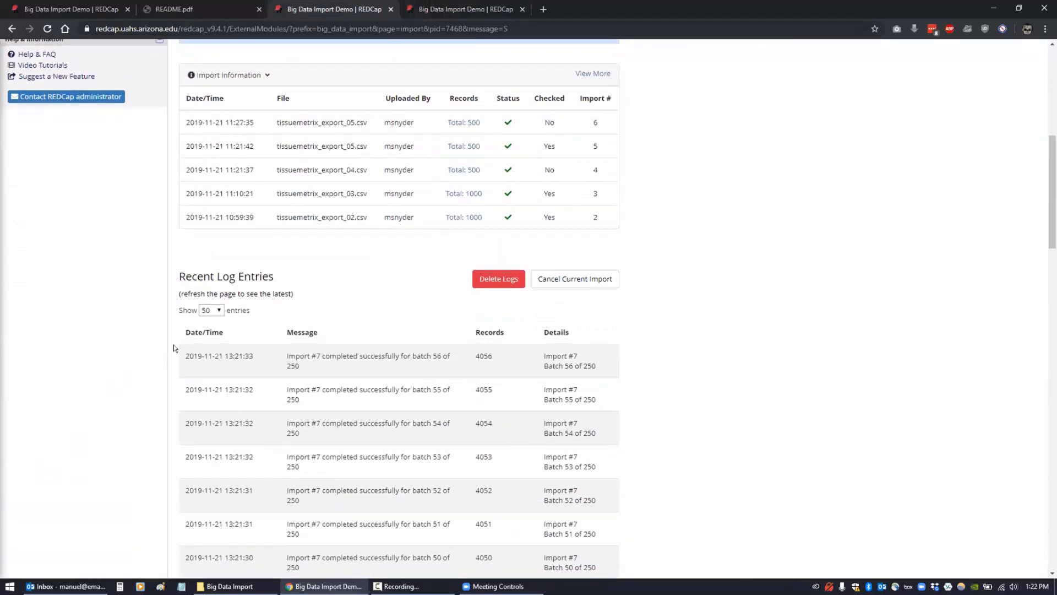
drag(184, 353, 640, 378)
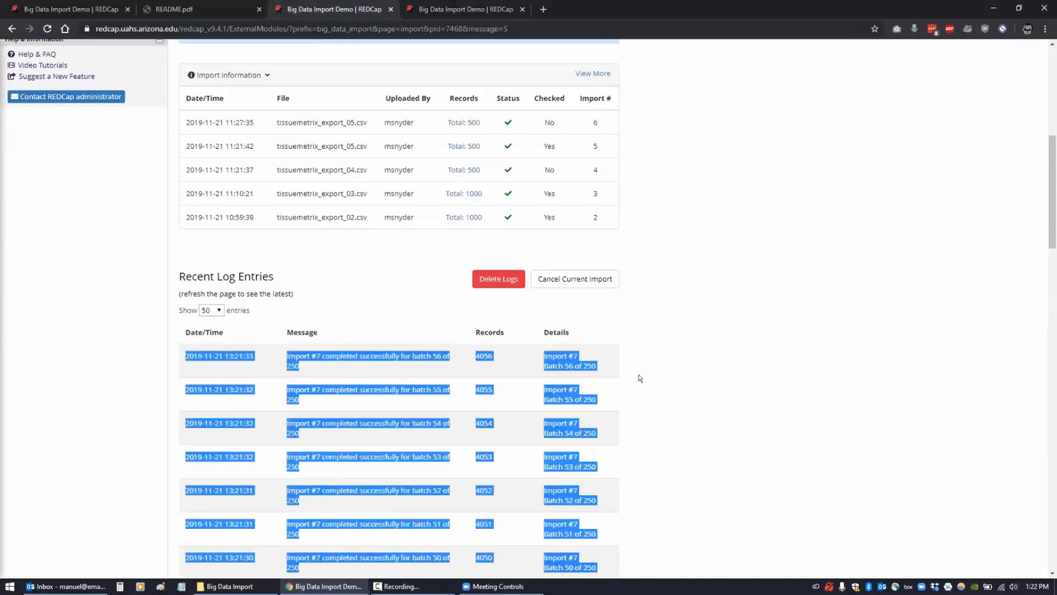
click(379, 141)
click(443, 10)
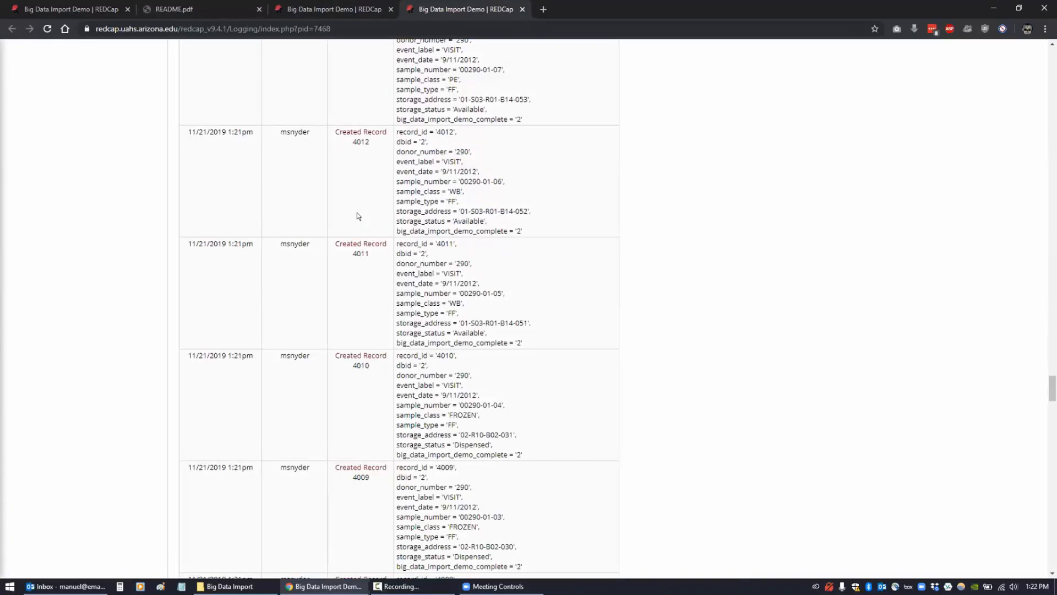
click(323, 9)
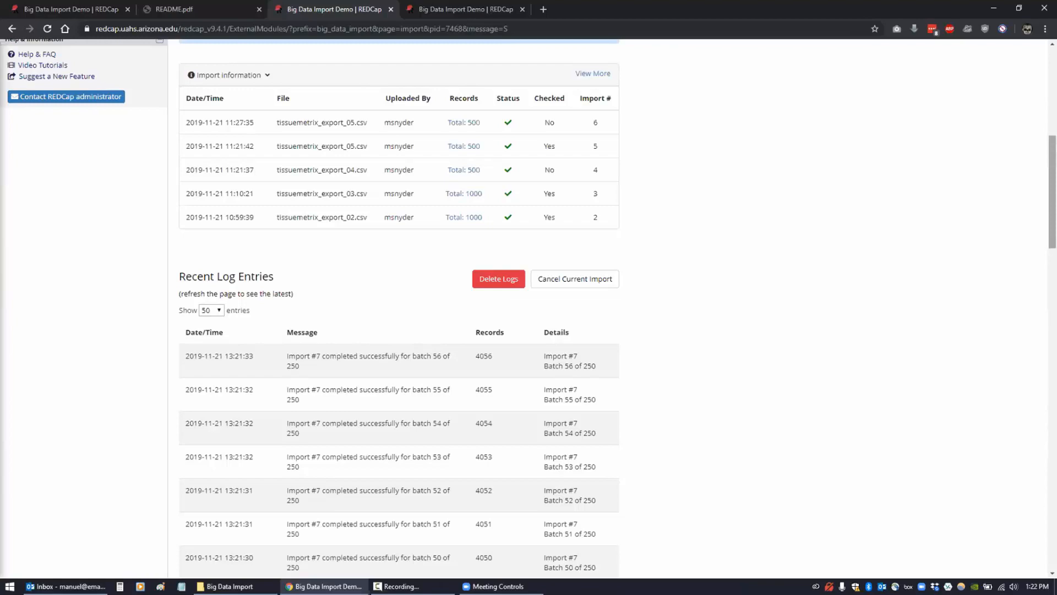
- Reload the page until Import #7 shows 'Import process finished' with 250 records
drag(1051, 147, 1043, 54)
click(46, 29)
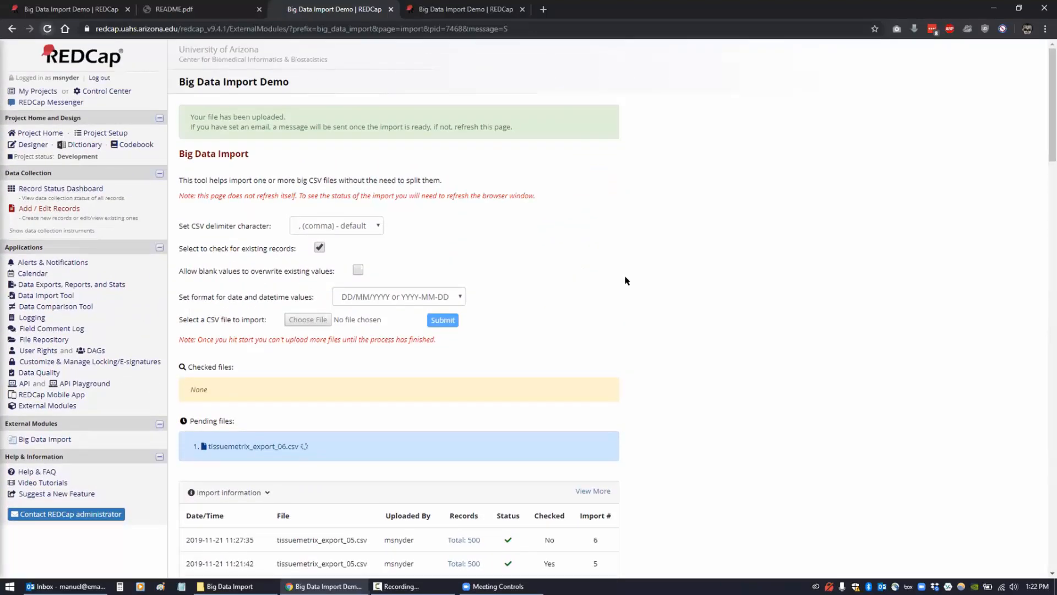
scroll(664, 305, down, 6)
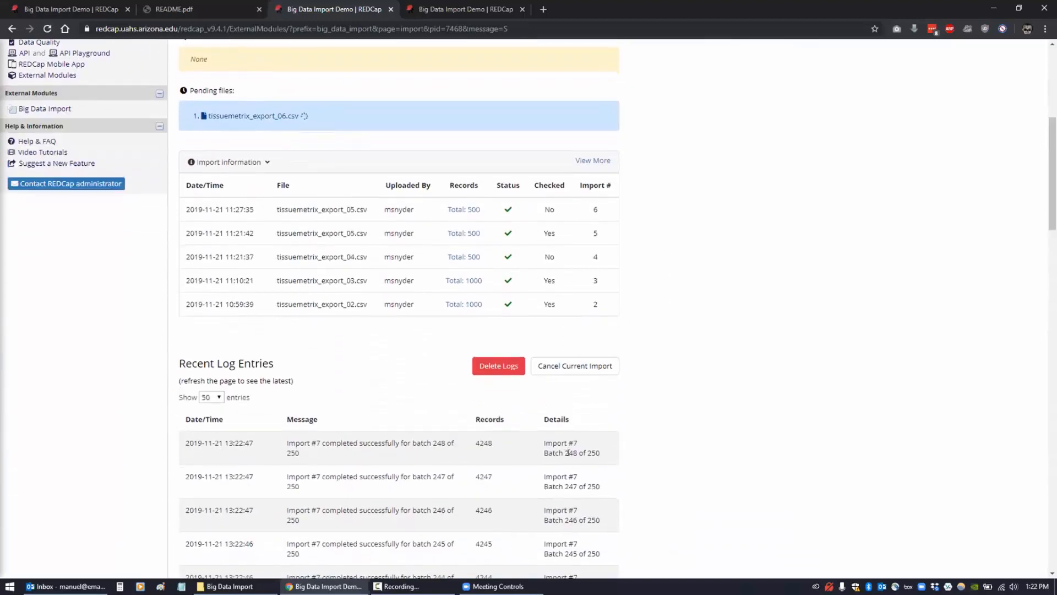
click(47, 28)
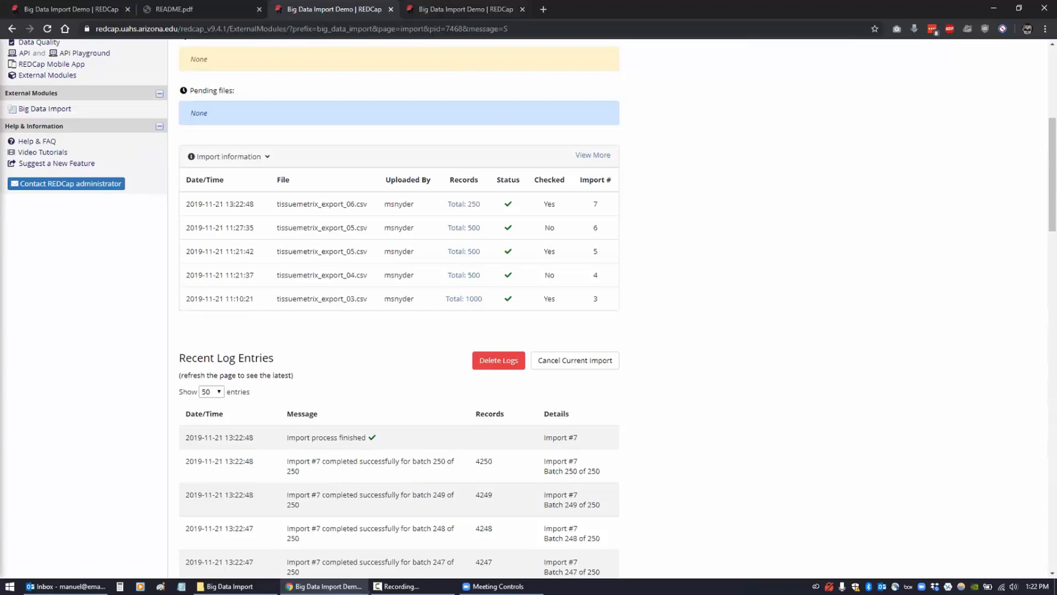
- Refresh the Logging page for the newest entries, then open the Record Status Dashboard showing 4,250 records
key(ctrl+Tab)
key(F5)
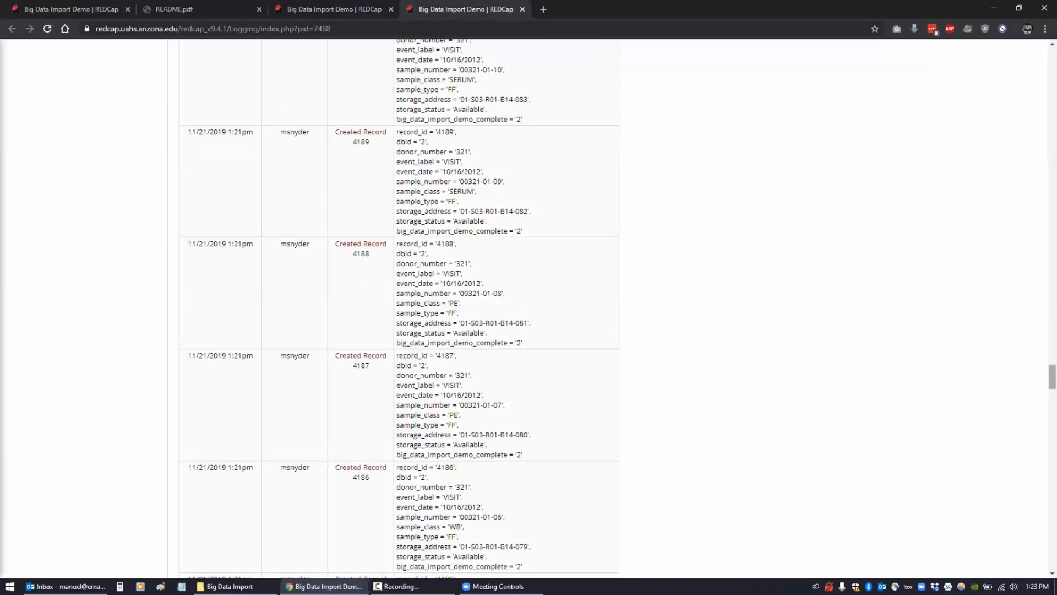
key(Home)
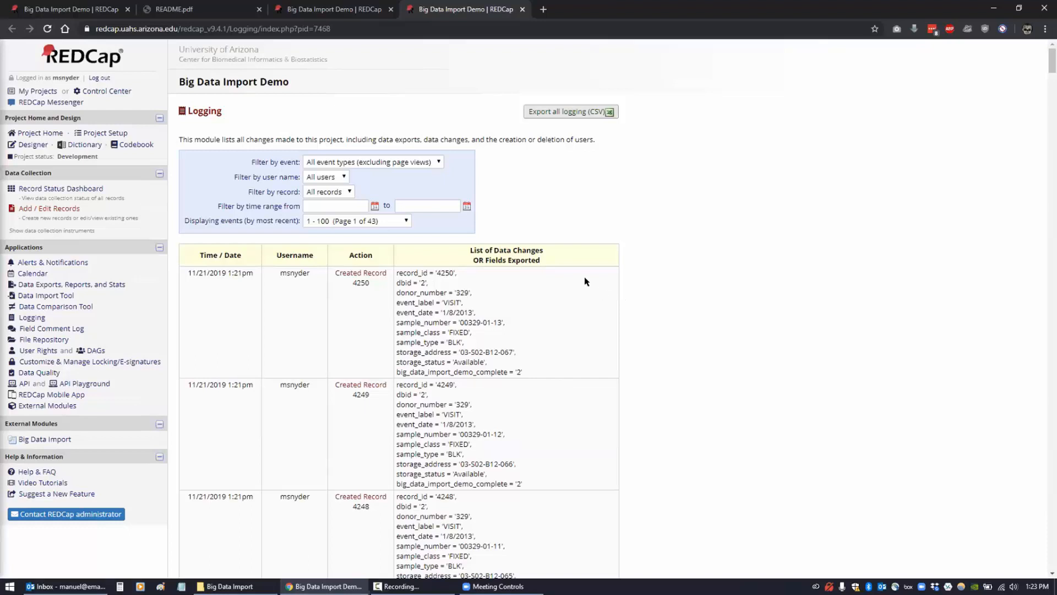
click(31, 189)
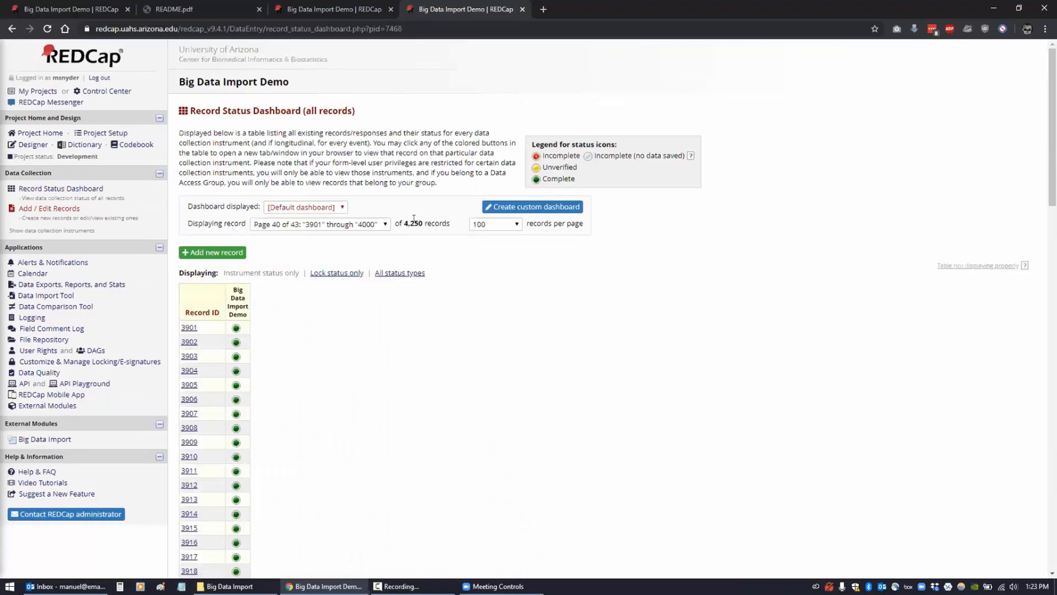
- Jump to dashboard page 43 of 43 (records 4201–4250) and open record 4201
drag(405, 223, 449, 243)
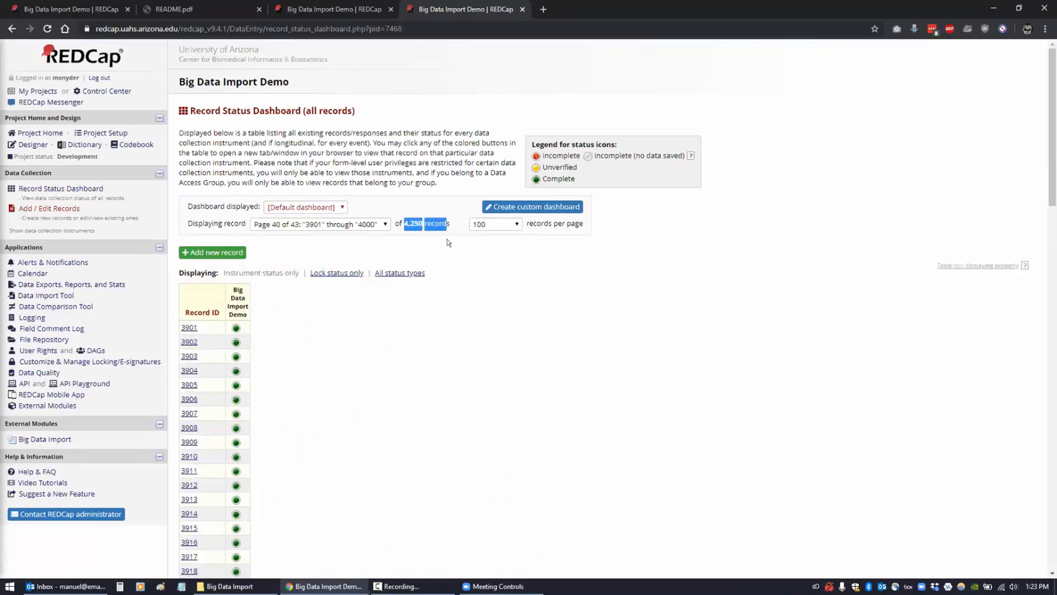
click(385, 224)
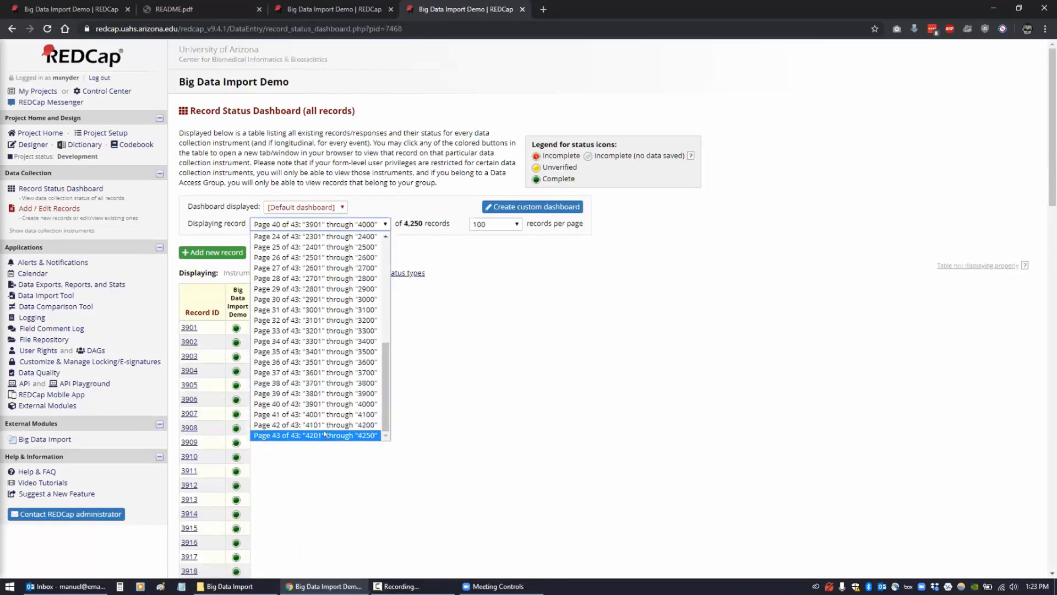
click(324, 433)
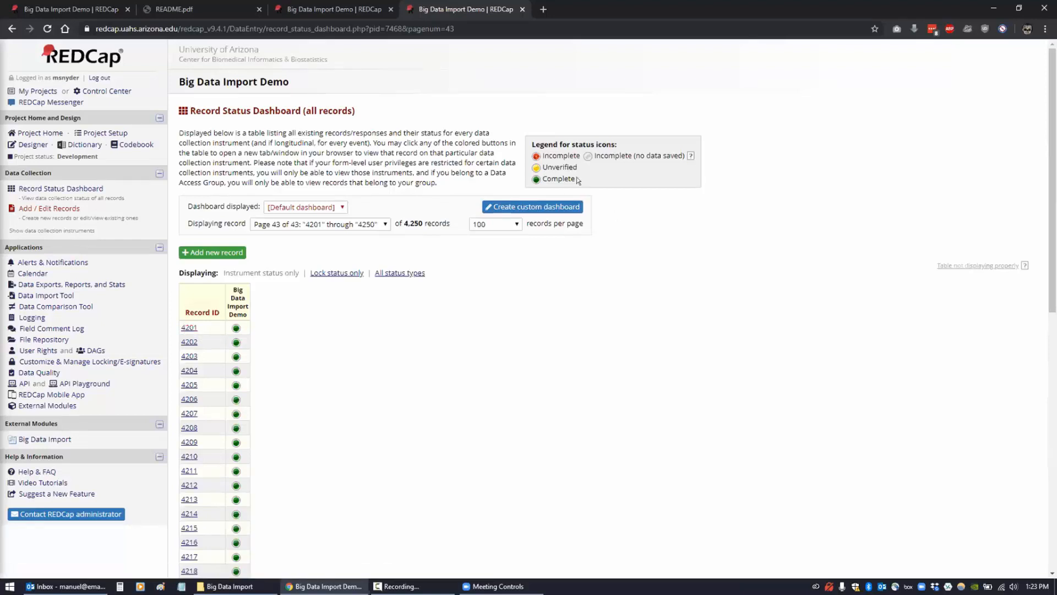
drag(542, 180, 586, 179)
click(290, 353)
click(190, 329)
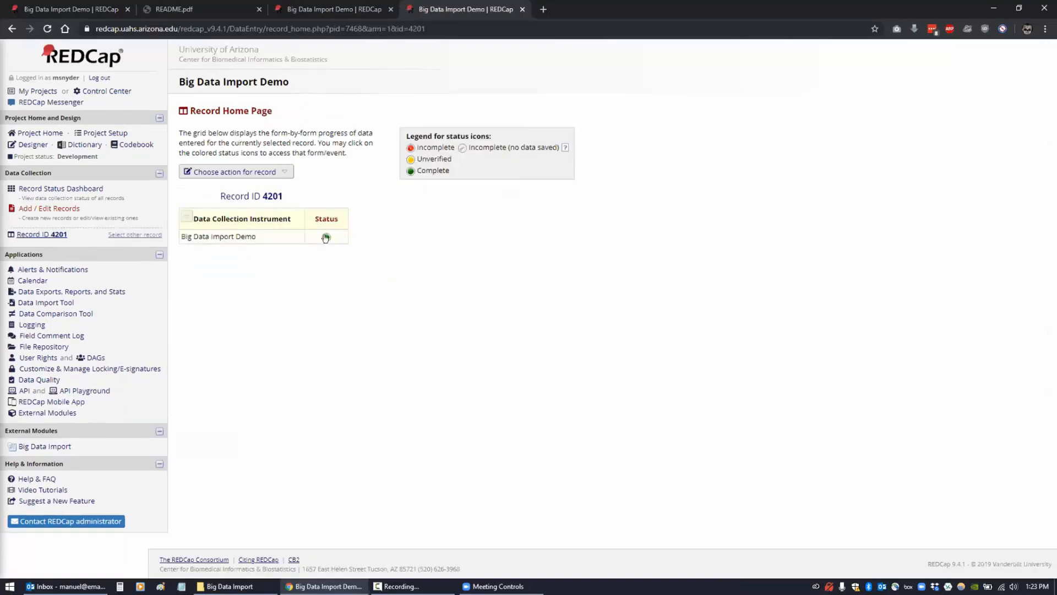
- Check record 4201's form values (event date 10/15/2012, sample class SERUM), then open External Modules
click(326, 237)
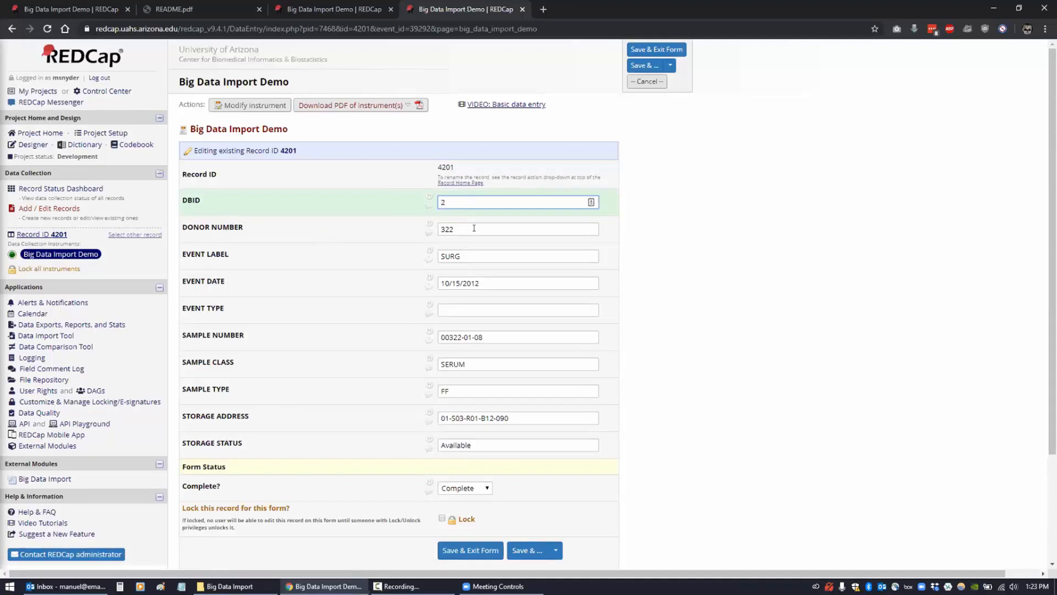
triple_click(480, 282)
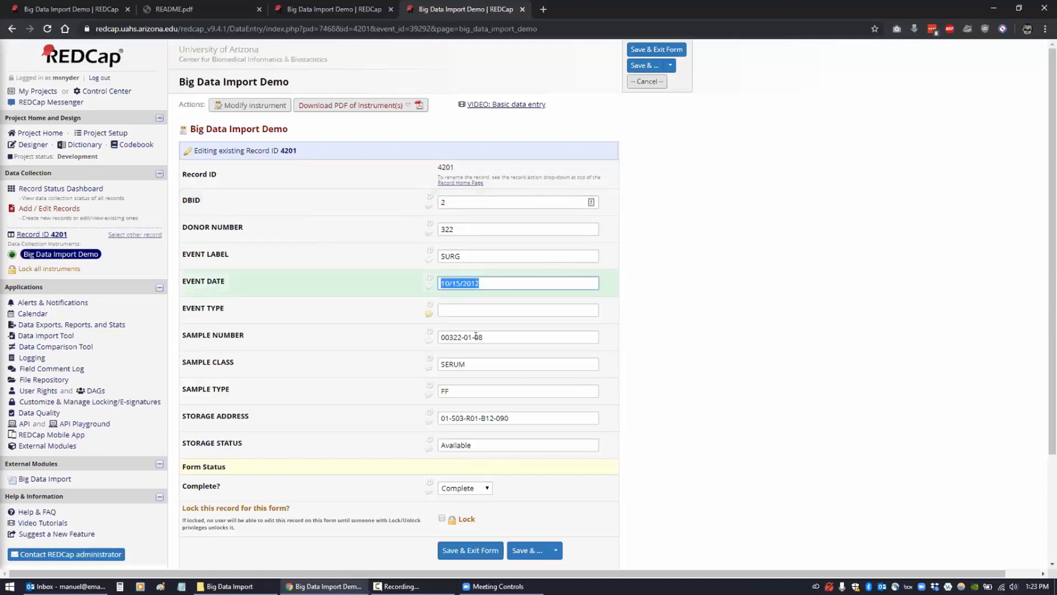
drag(468, 361, 416, 365)
drag(485, 337, 425, 340)
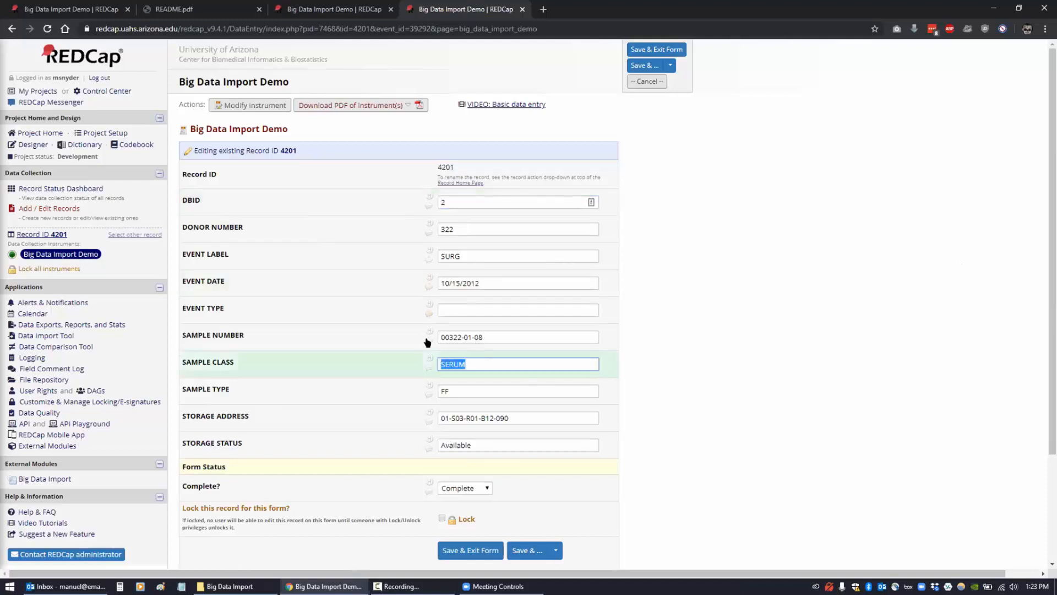
click(533, 418)
triple_click(529, 418)
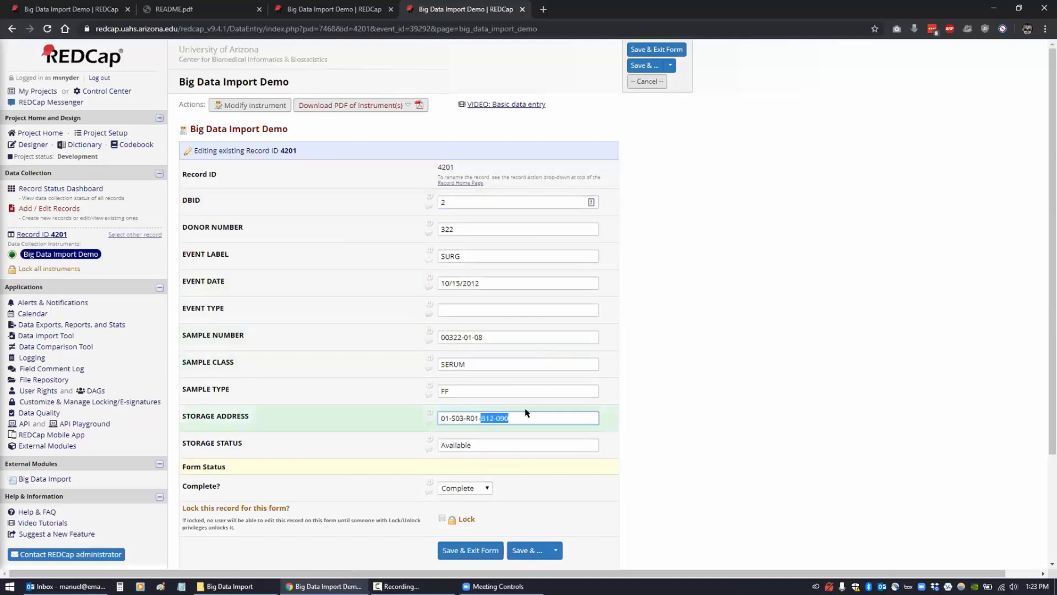
click(687, 390)
scroll(685, 390, down, 1)
scroll(684, 390, down, 2)
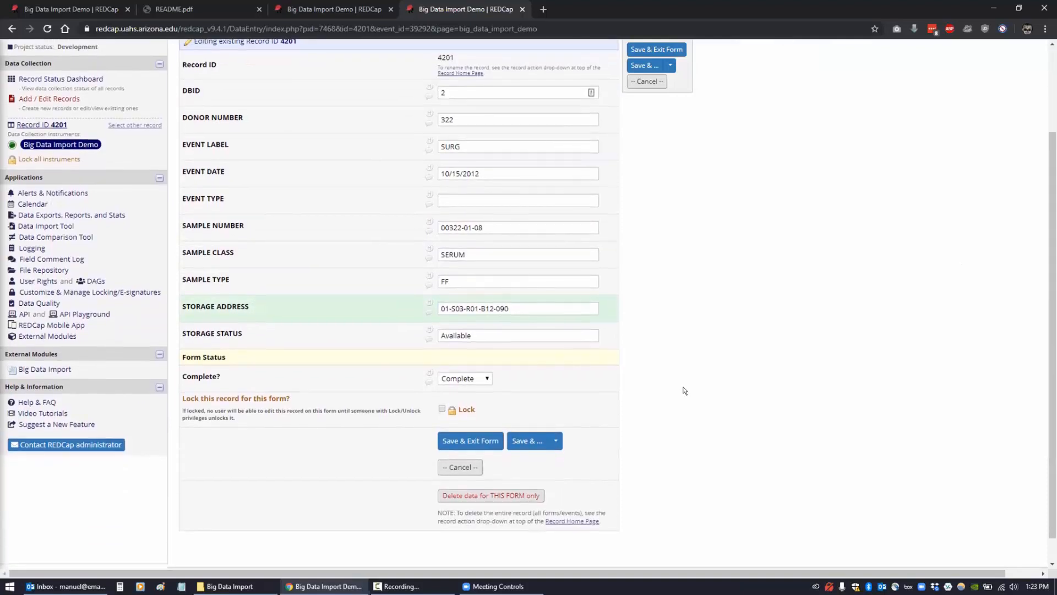
click(36, 337)
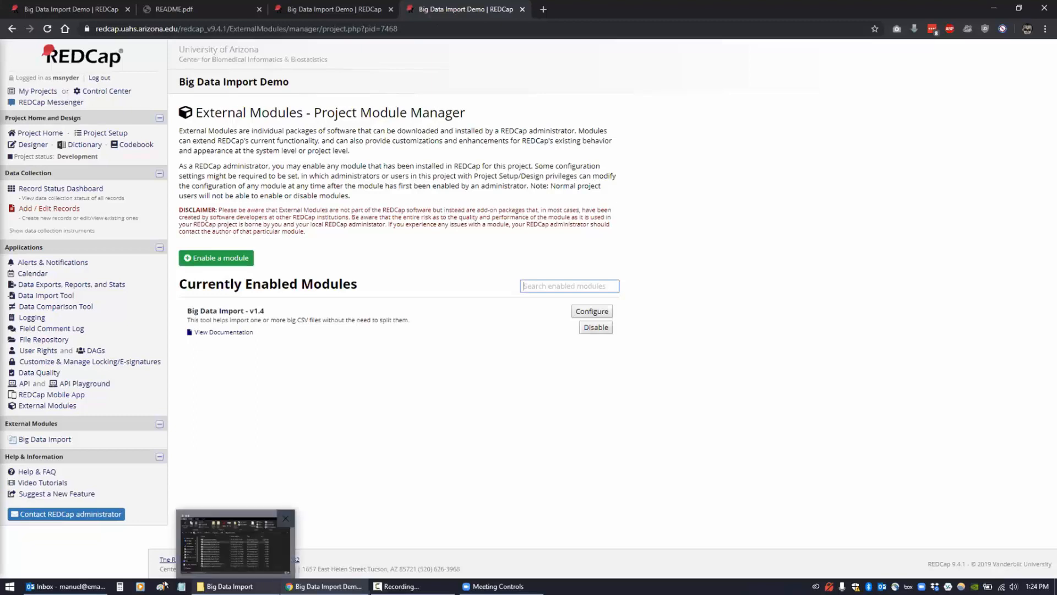
mouse_move(71, 587)
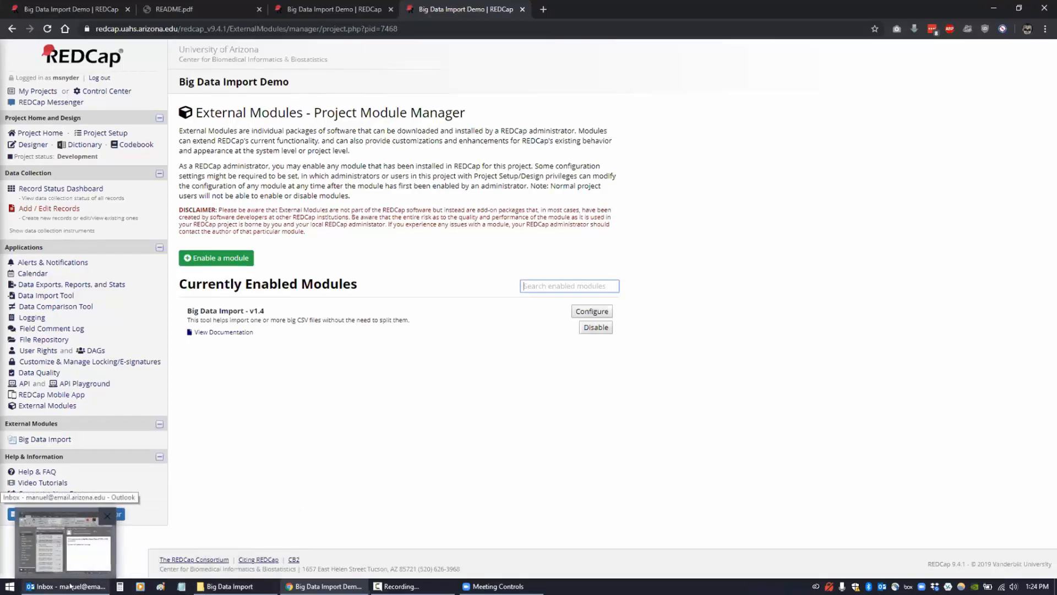
- Open the 'Import process #7 finished' email in Outlook and follow its link to the import page
click(70, 587)
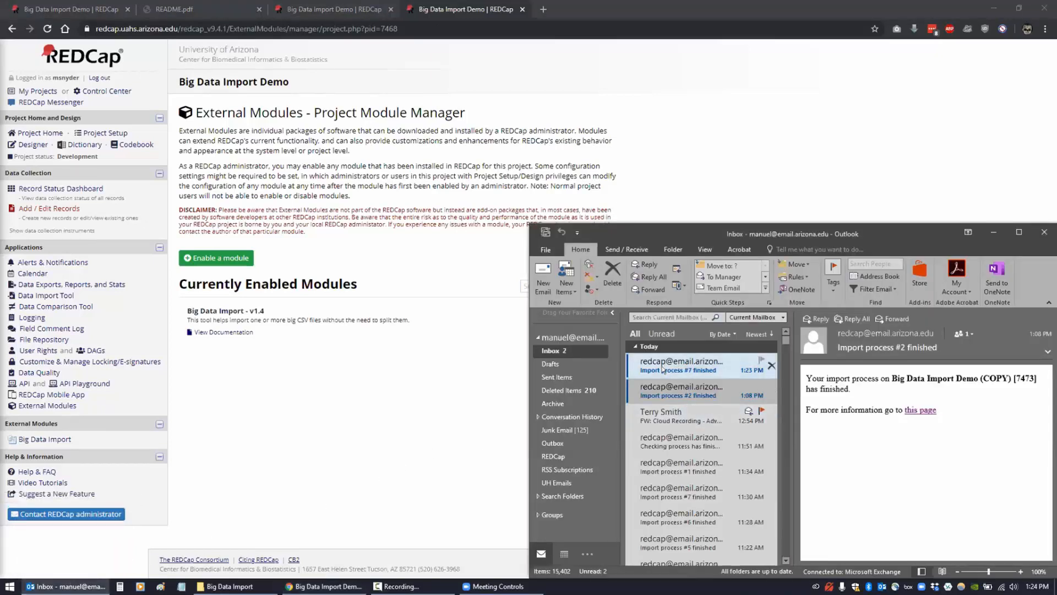
click(702, 370)
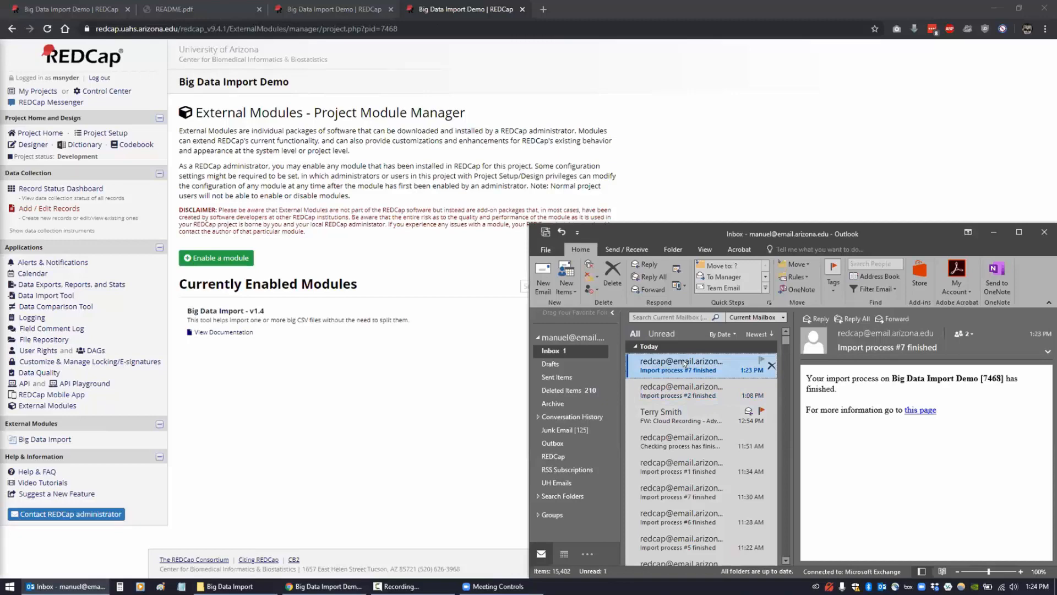
double_click(683, 363)
drag(653, 54, 623, 55)
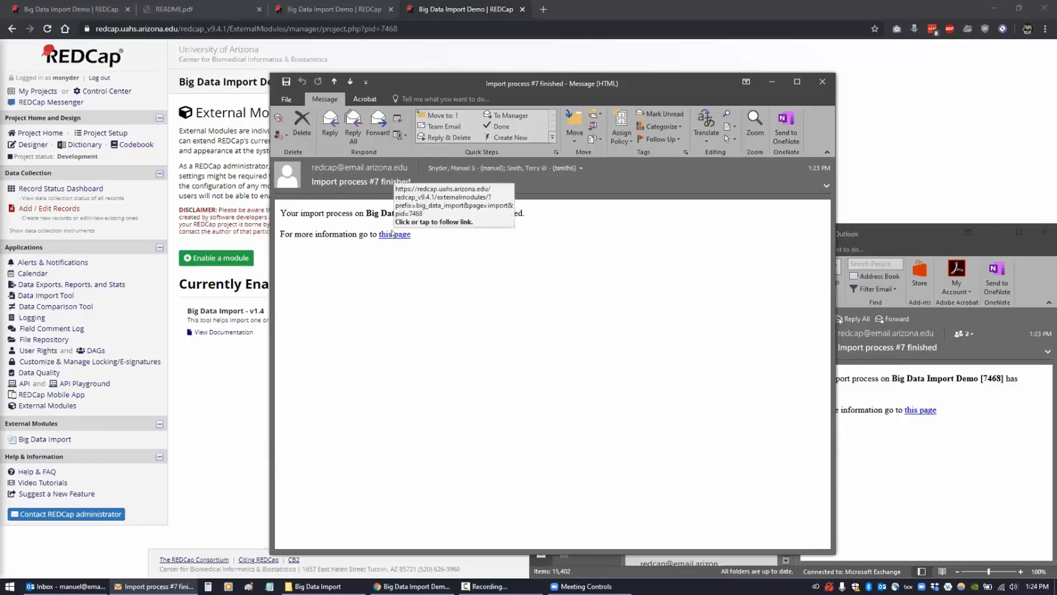
click(392, 234)
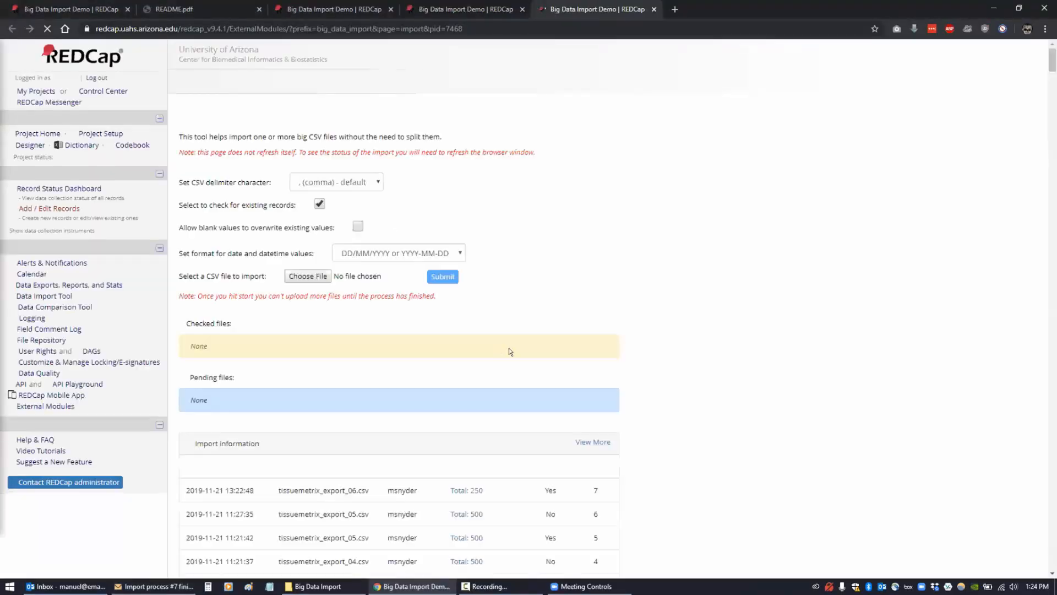
scroll(652, 380, down, 1)
scroll(651, 377, down, 5)
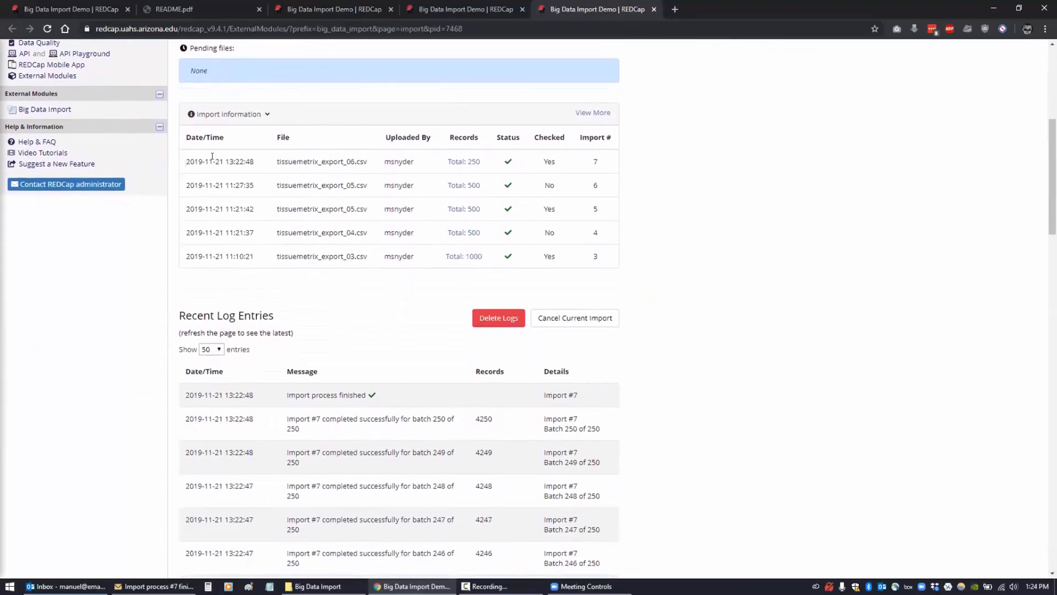
drag(186, 162, 603, 159)
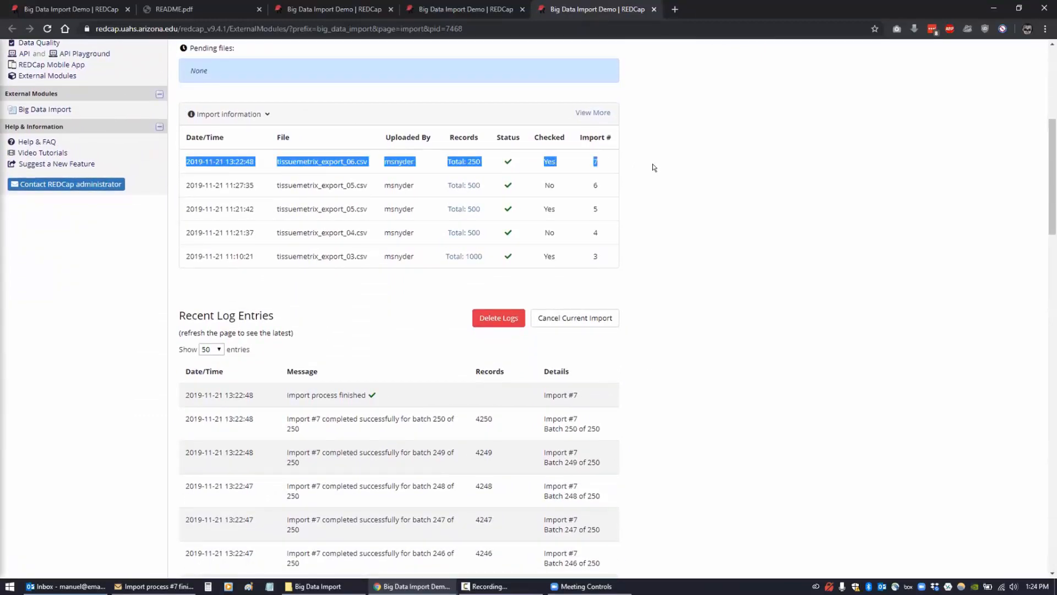
click(630, 393)
scroll(348, 342, down, 1)
scroll(348, 342, down, 3)
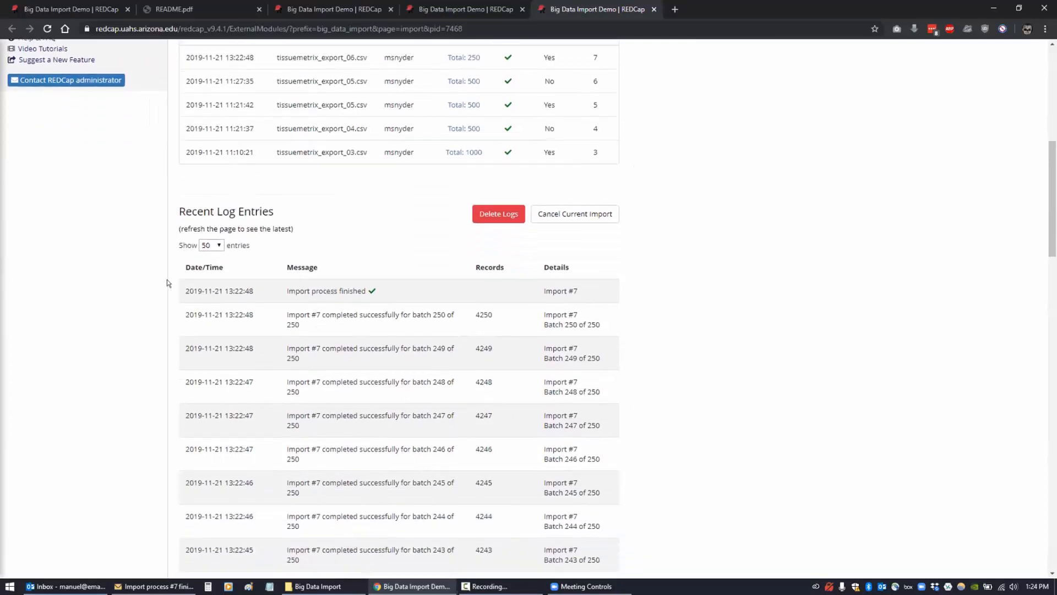
drag(185, 285, 615, 290)
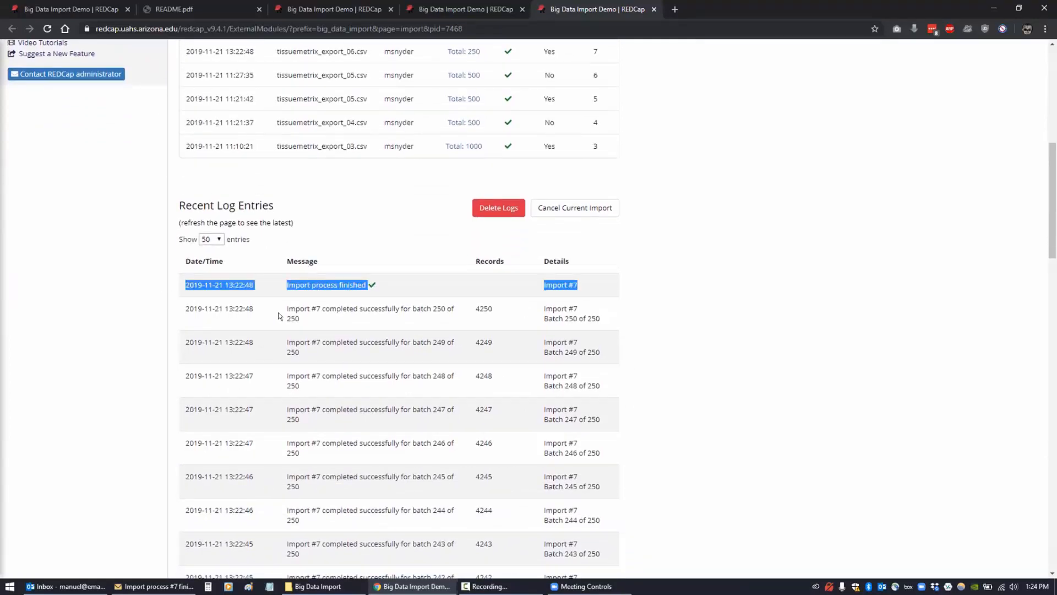
drag(184, 307, 626, 320)
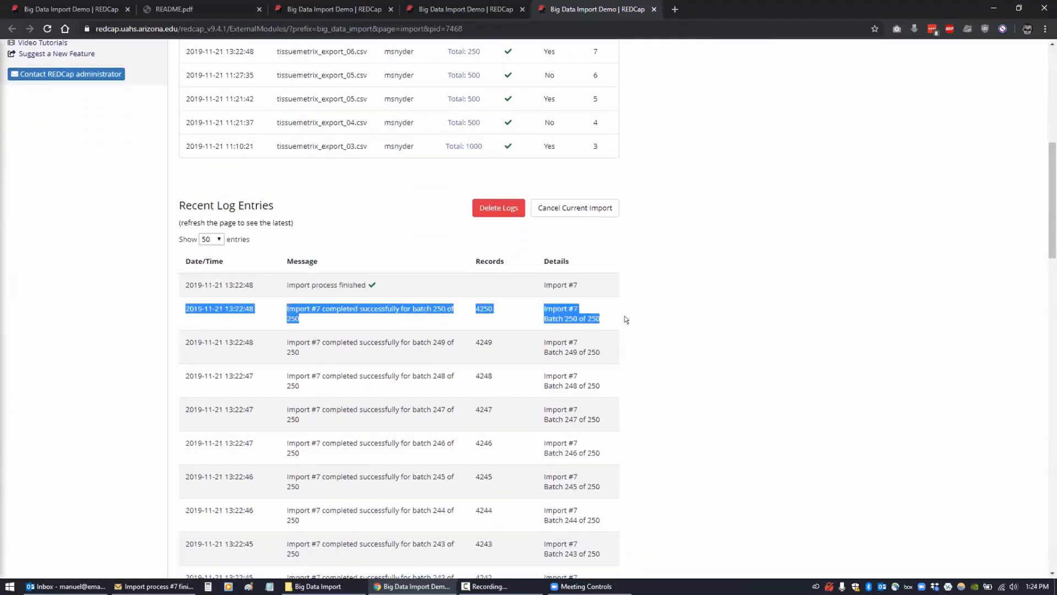
click(669, 324)
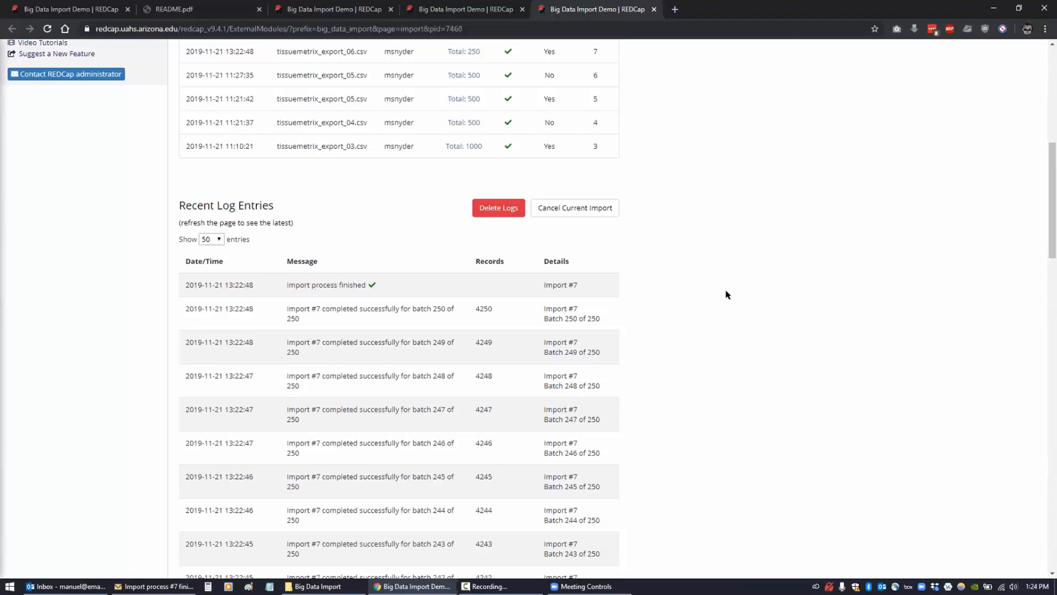
scroll(340, 191, up, 2)
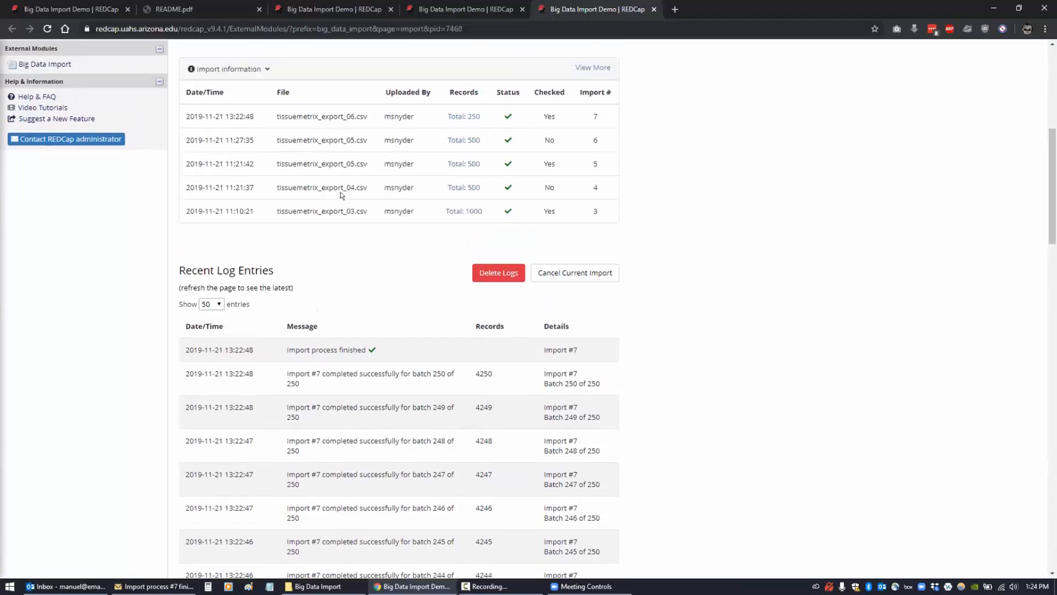
drag(345, 197, 604, 251)
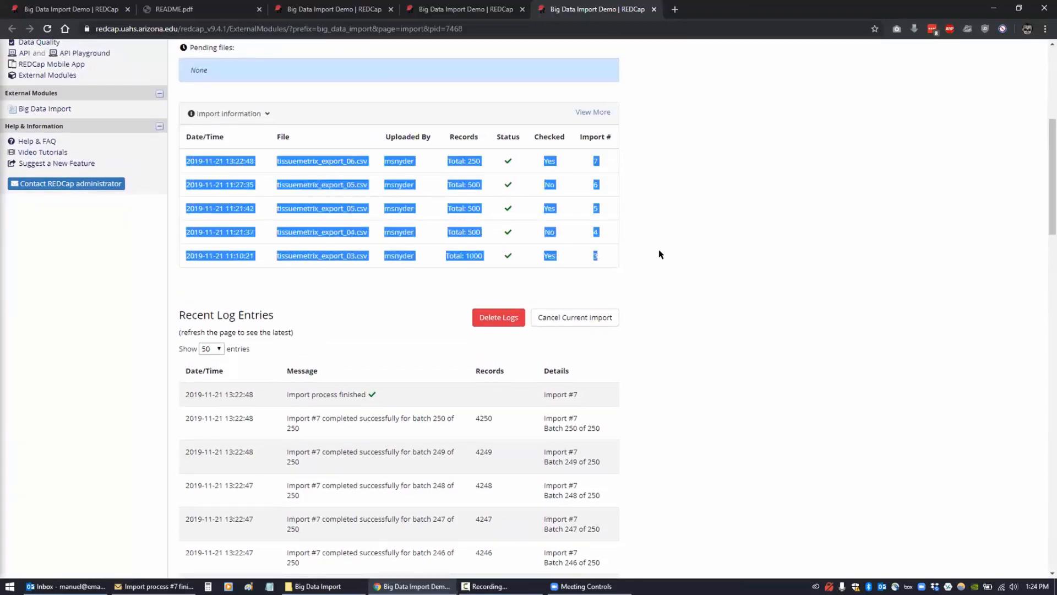
click(591, 248)
scroll(378, 221, up, 1)
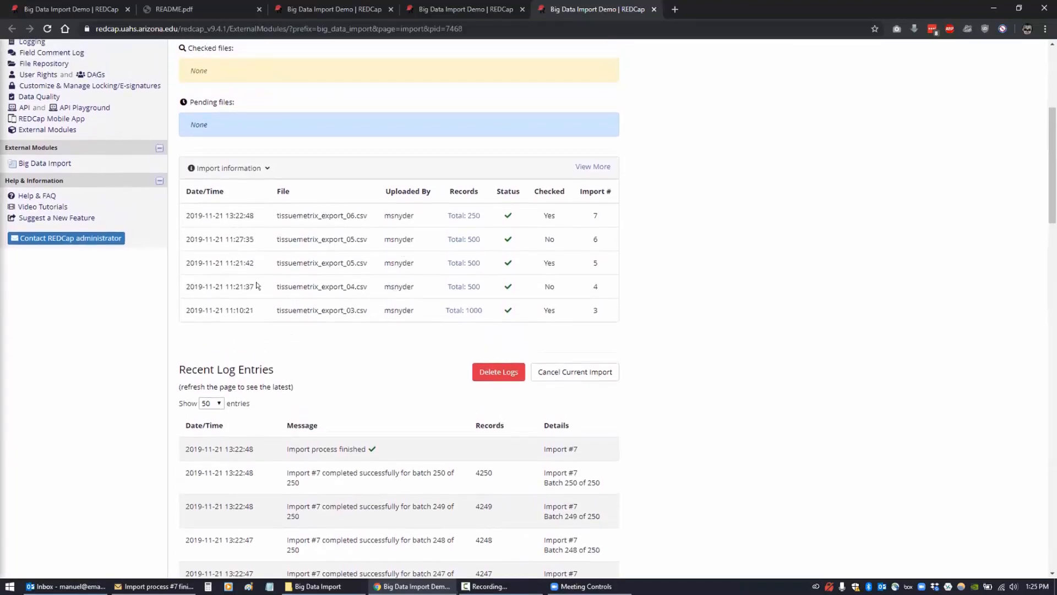
scroll(760, 317, up, 3)
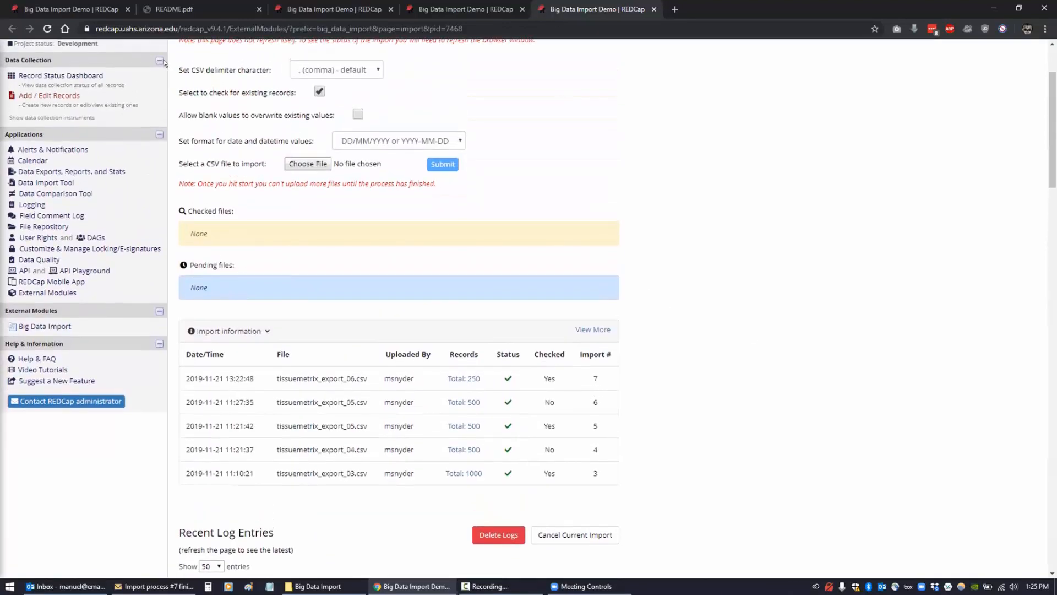
- Close the duplicate import log tab and the External Modules tab, keeping one Big Data Import page
click(290, 10)
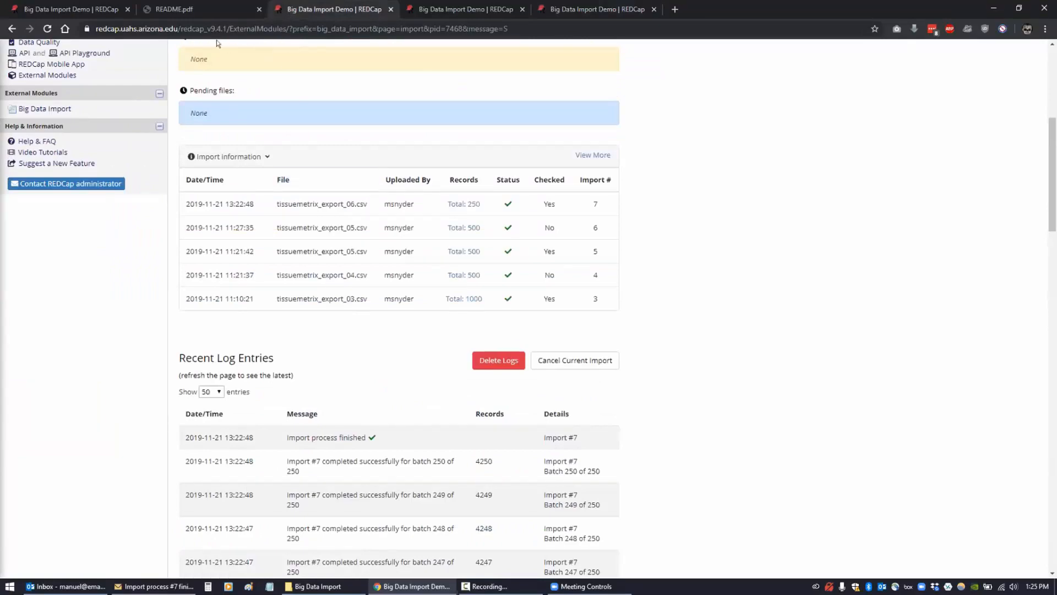
click(51, 10)
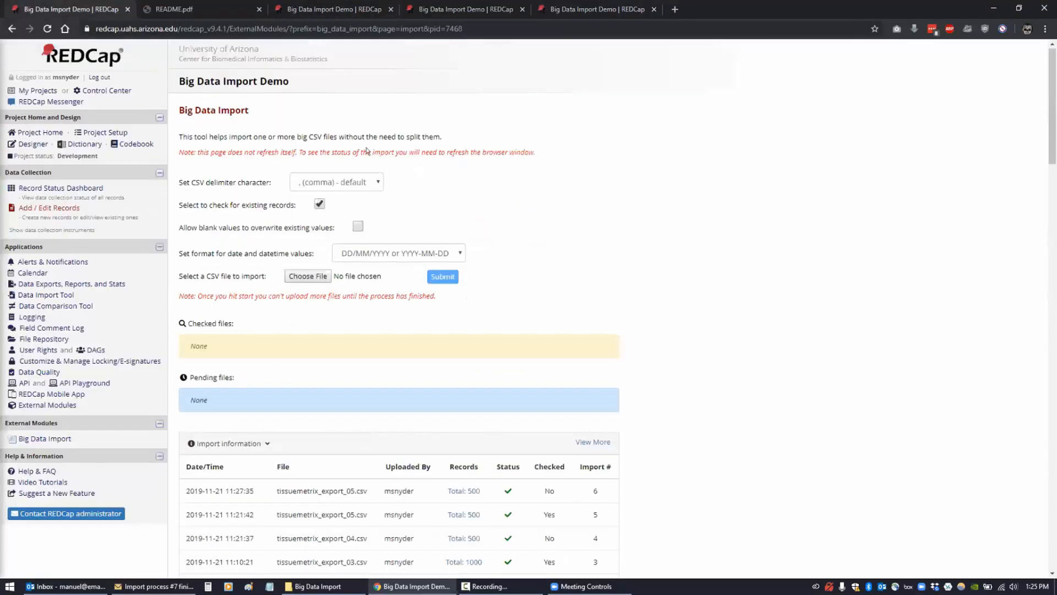
click(633, 10)
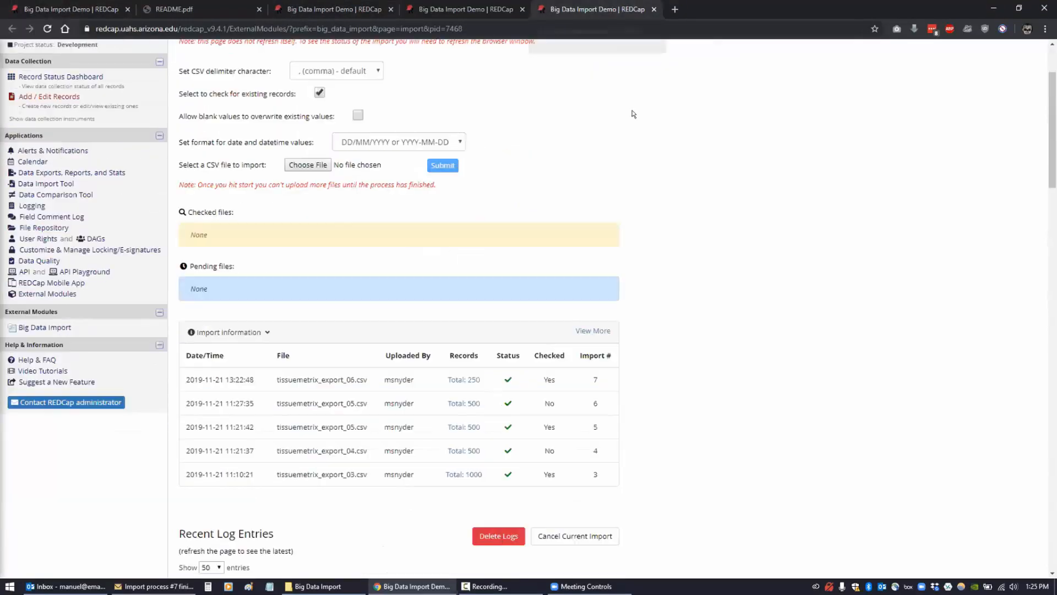
click(654, 10)
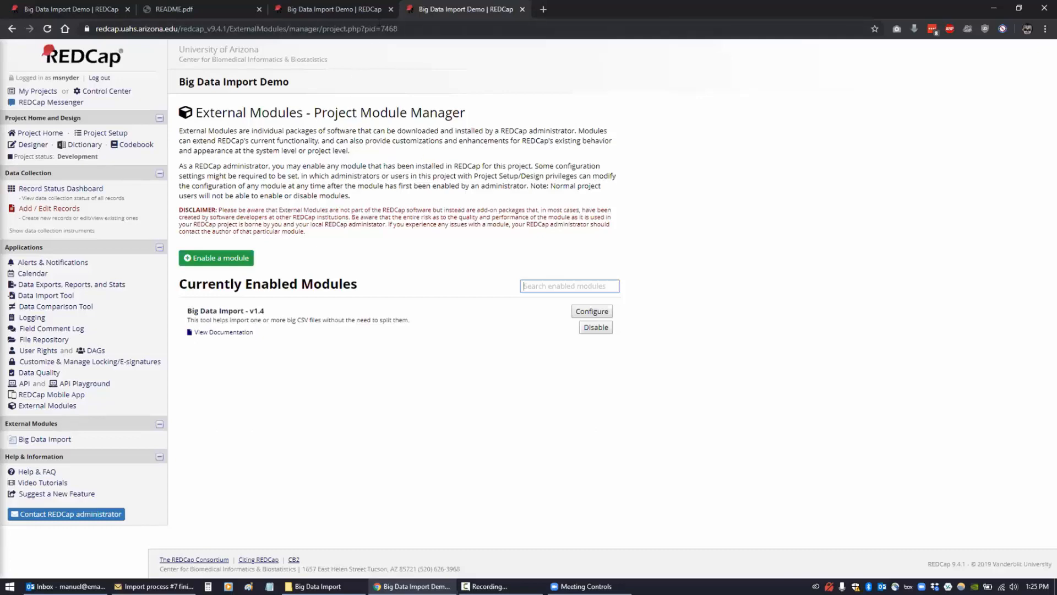
key(ctrl+w)
scroll(81, 267, up, 3)
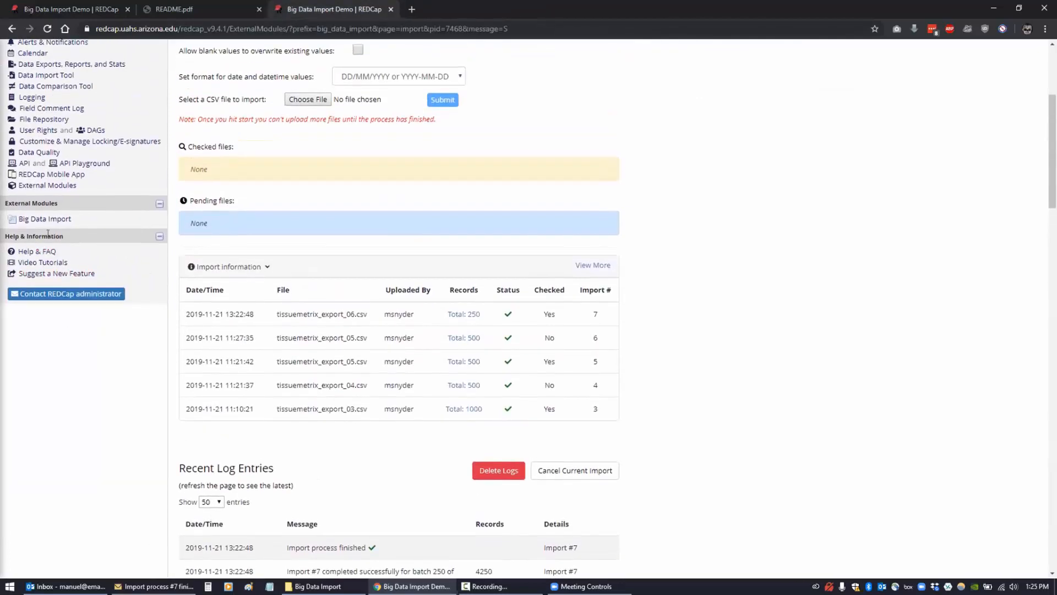
scroll(241, 261, up, 3)
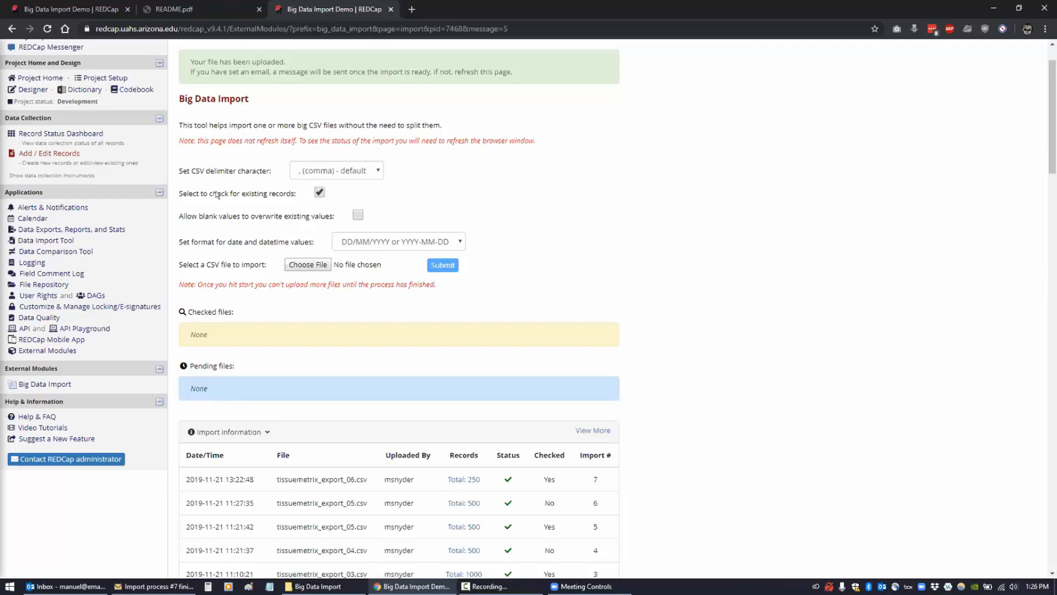
- Submit tissuemetrix_export_07.csv with existing-records checking left on
click(318, 193)
click(319, 192)
click(302, 265)
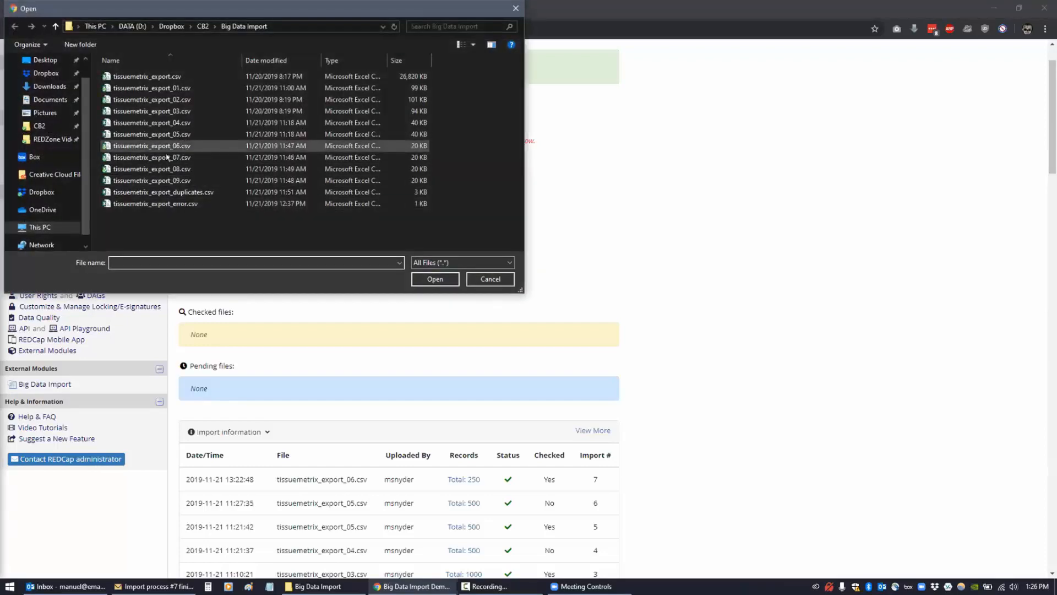
click(265, 157)
click(435, 278)
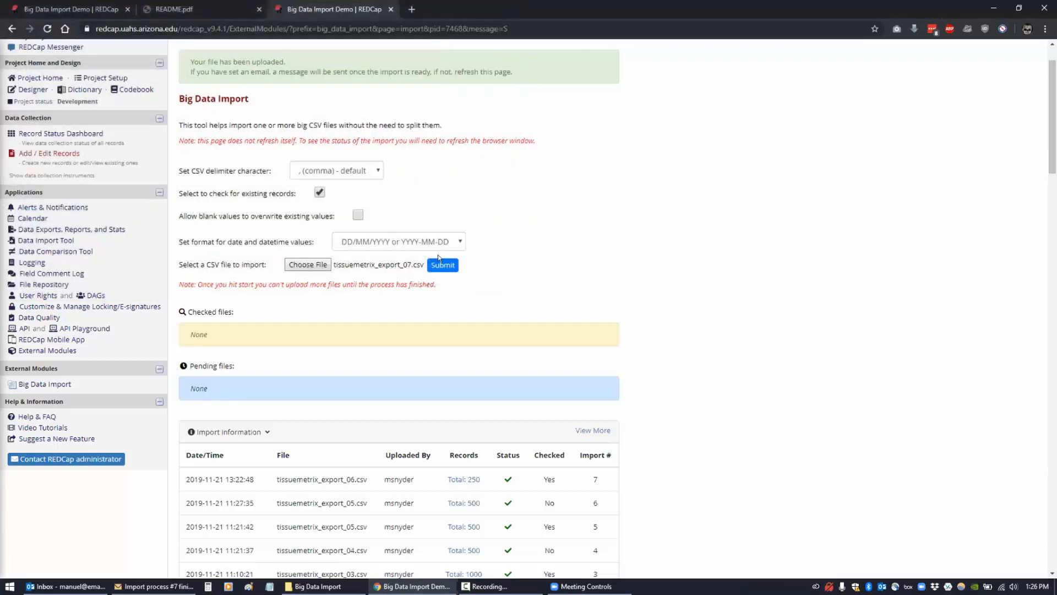
click(440, 265)
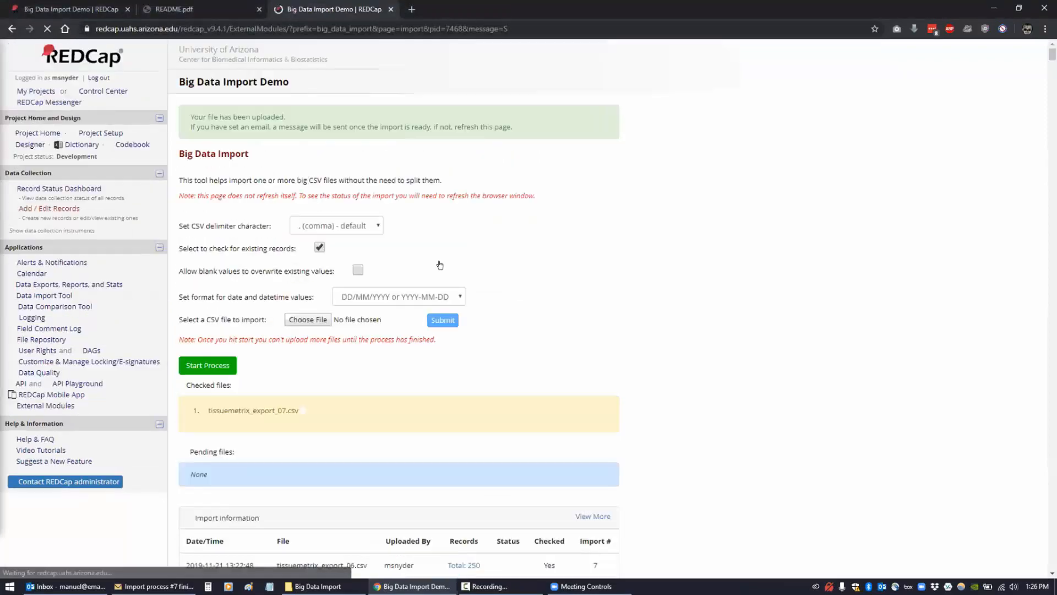
- Submit tissuemetrix_export_08.csv for import with existing-records checking turned off
click(306, 320)
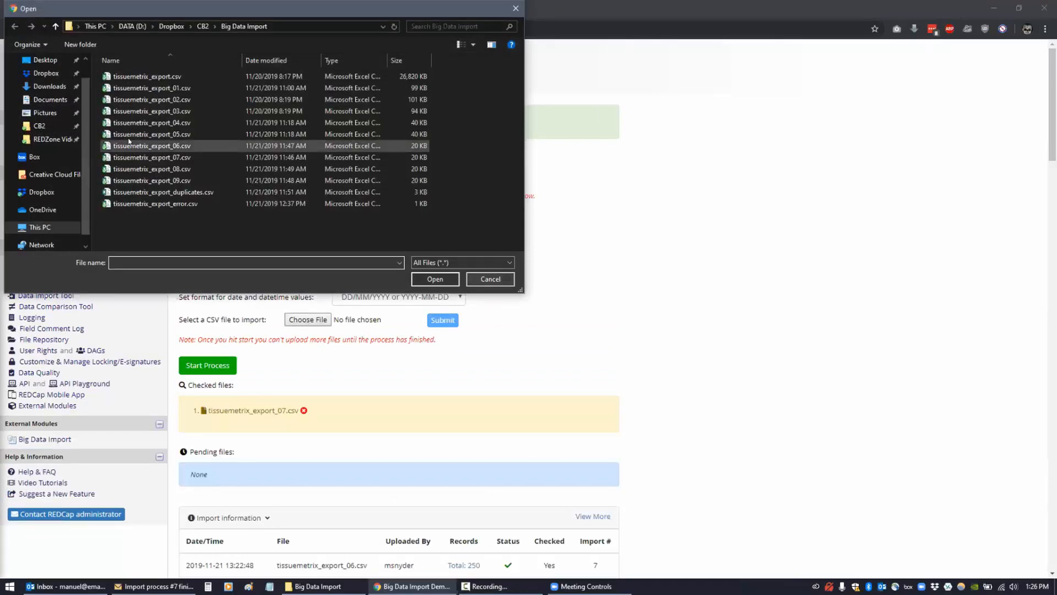
click(158, 158)
click(154, 169)
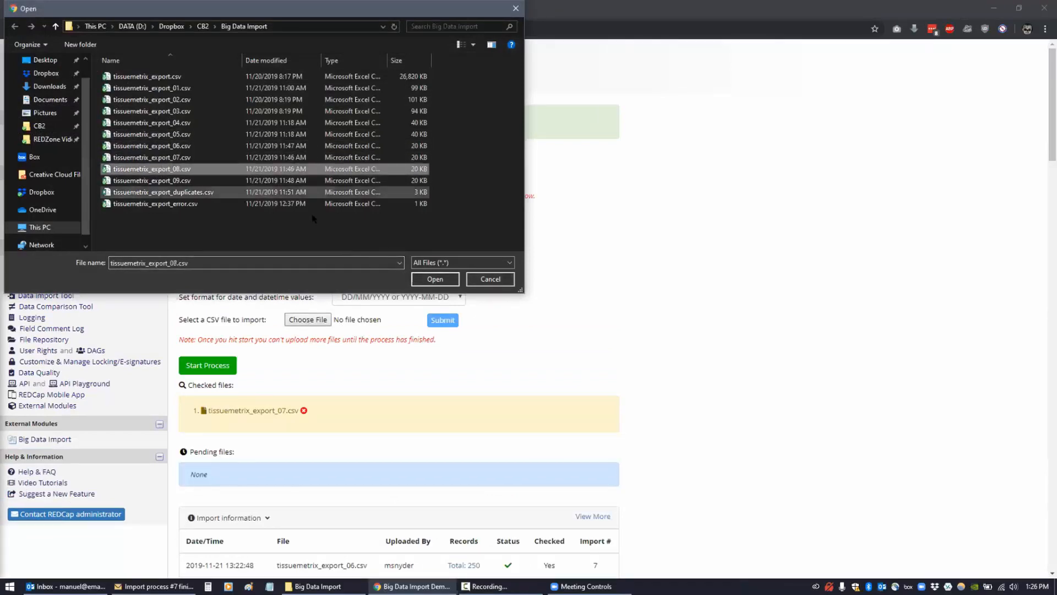
click(429, 274)
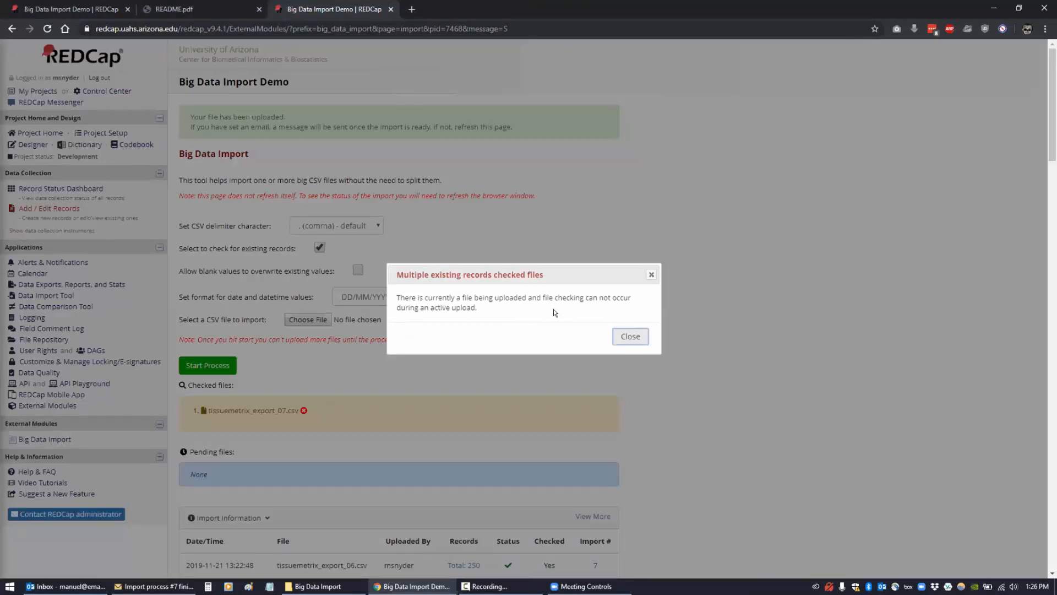
click(624, 335)
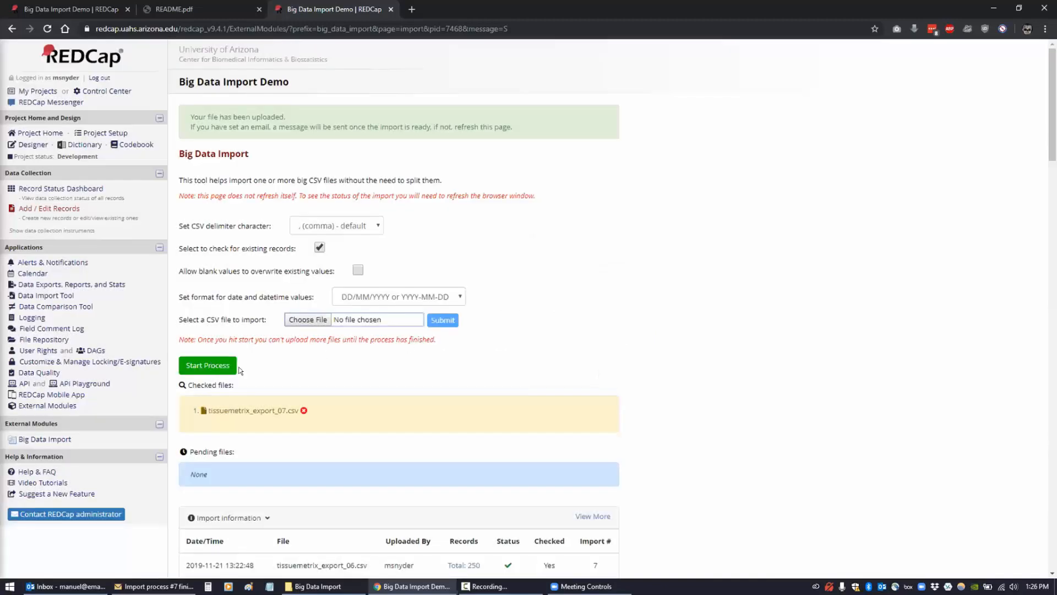
click(320, 248)
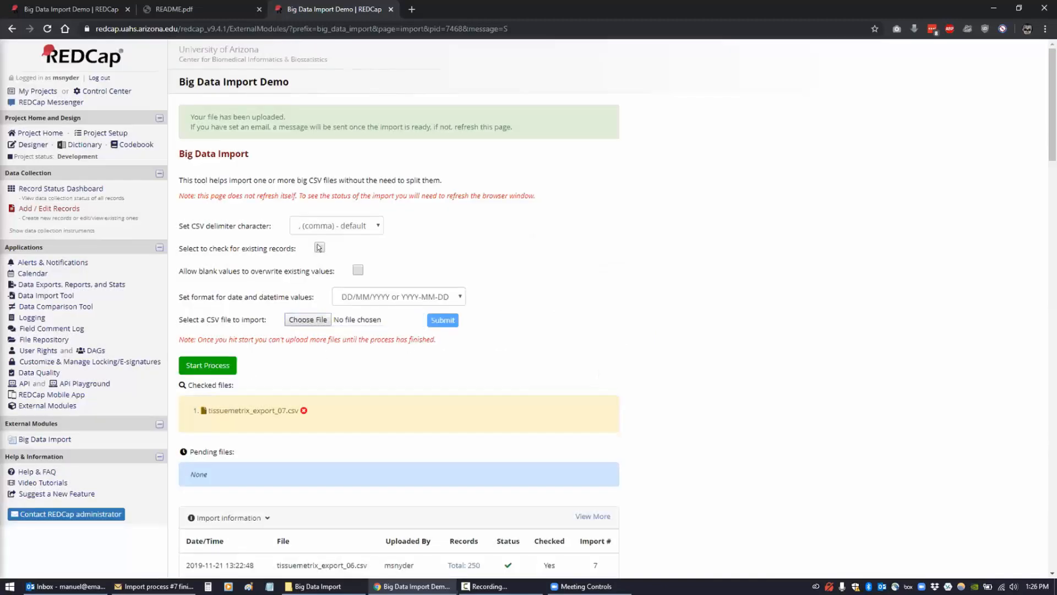
click(316, 318)
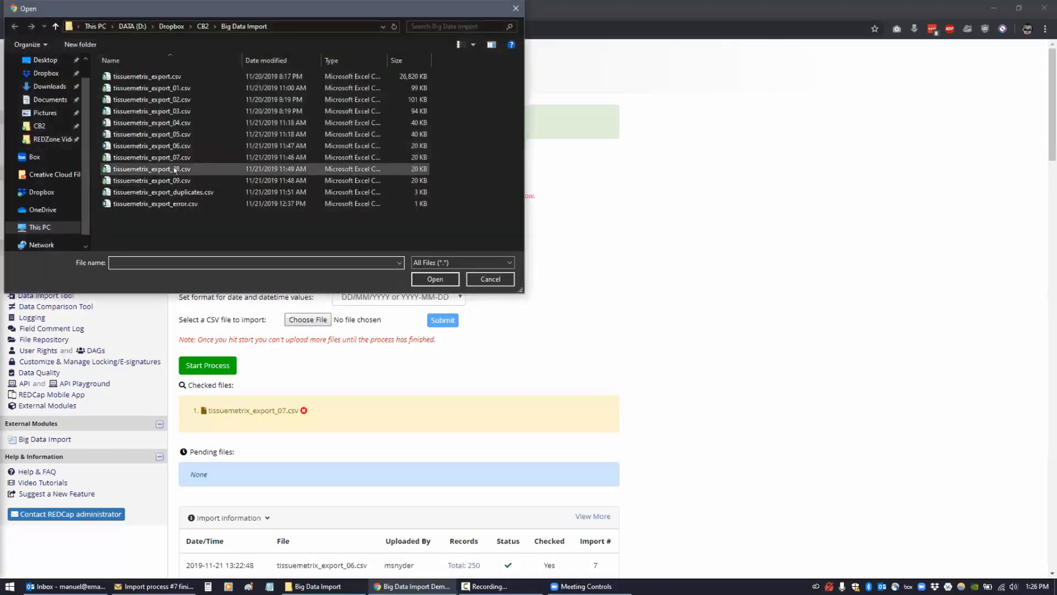
click(151, 169)
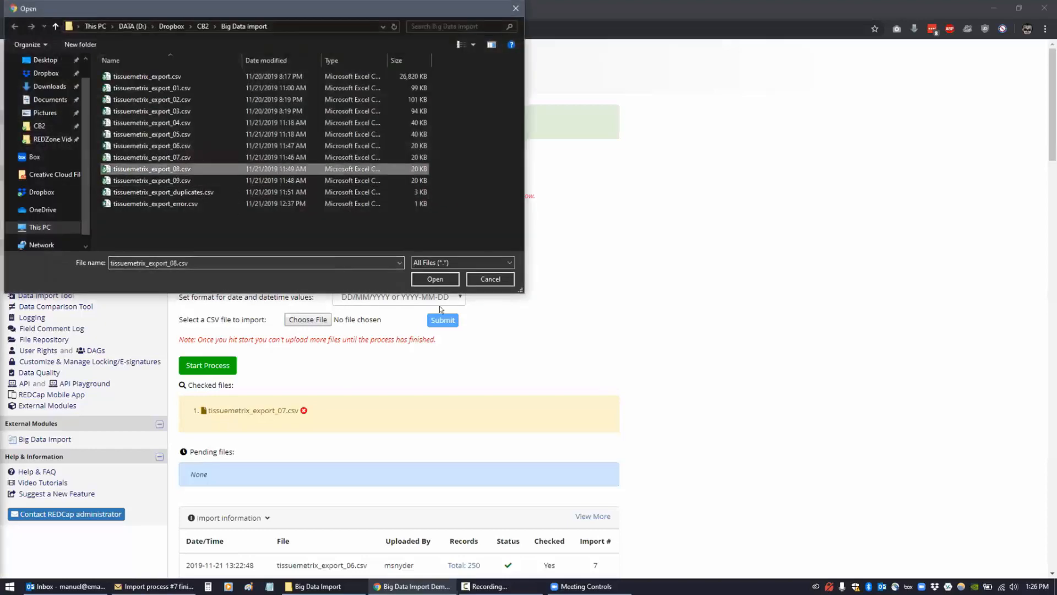
click(429, 280)
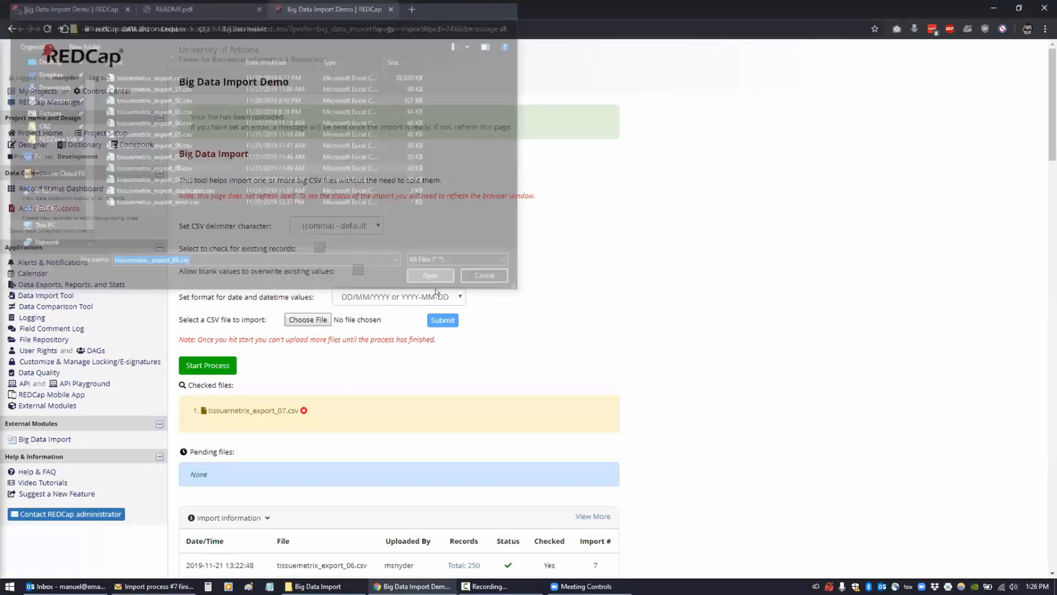
click(437, 320)
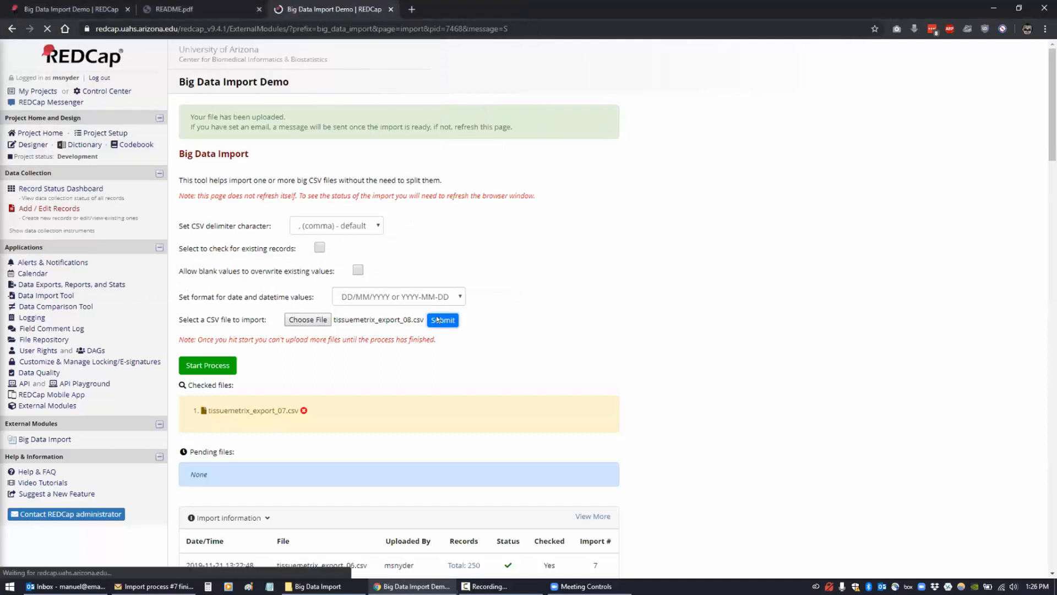
- Dismiss the upload warning, uncheck existing-records checking, and submit tissuemetrix_export_09.csv
scroll(279, 375, down, 2)
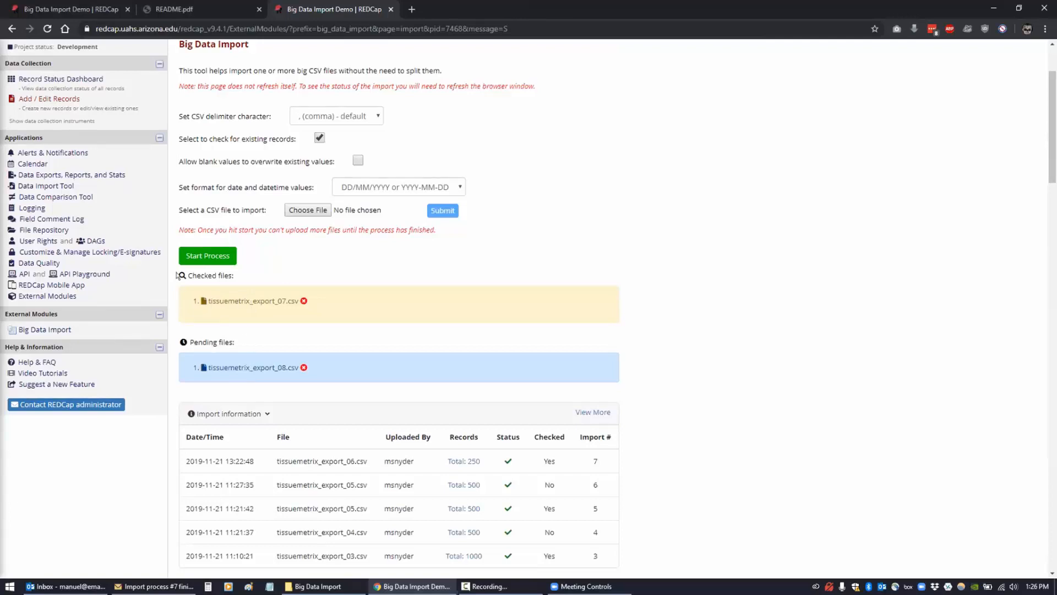
click(300, 212)
click(152, 180)
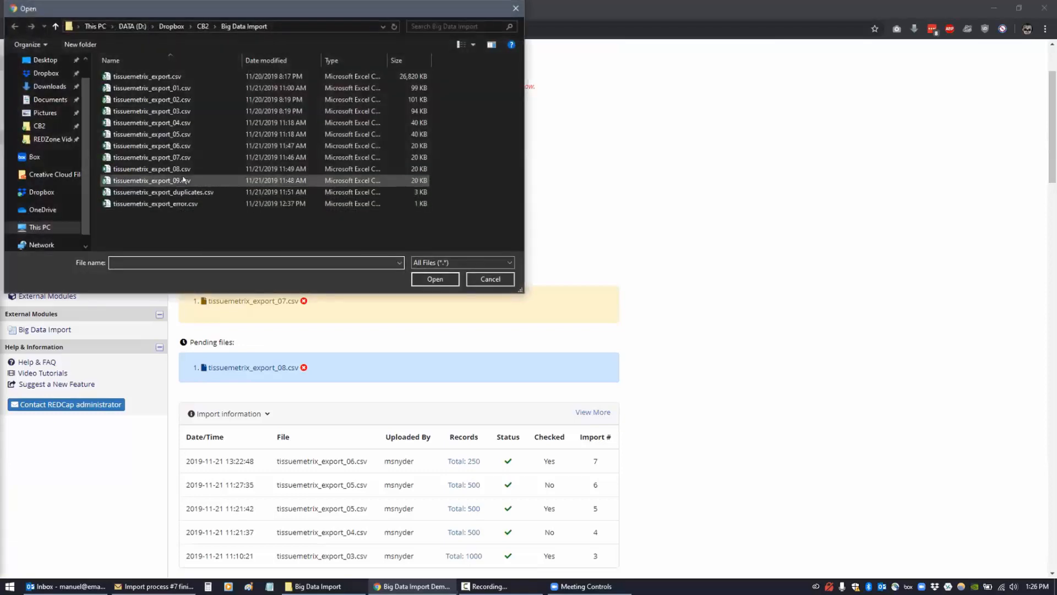
click(435, 279)
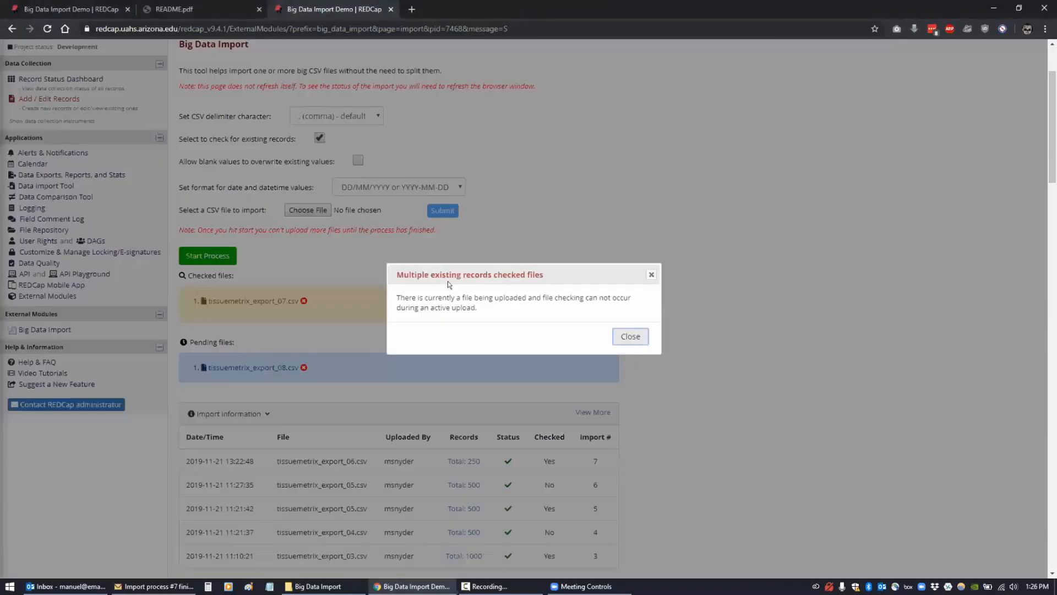
click(235, 113)
click(319, 137)
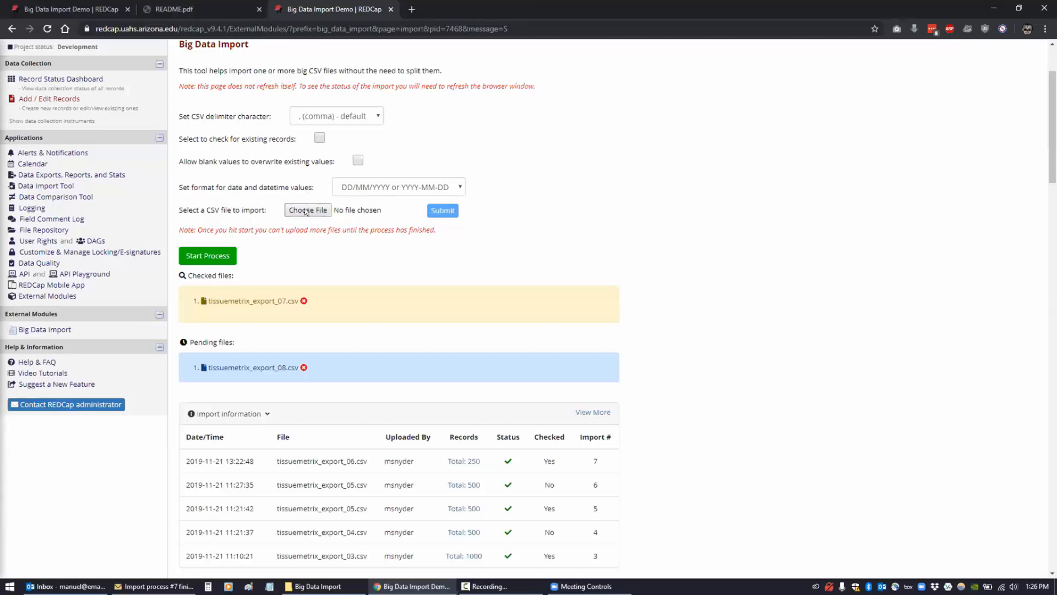
click(307, 211)
click(265, 180)
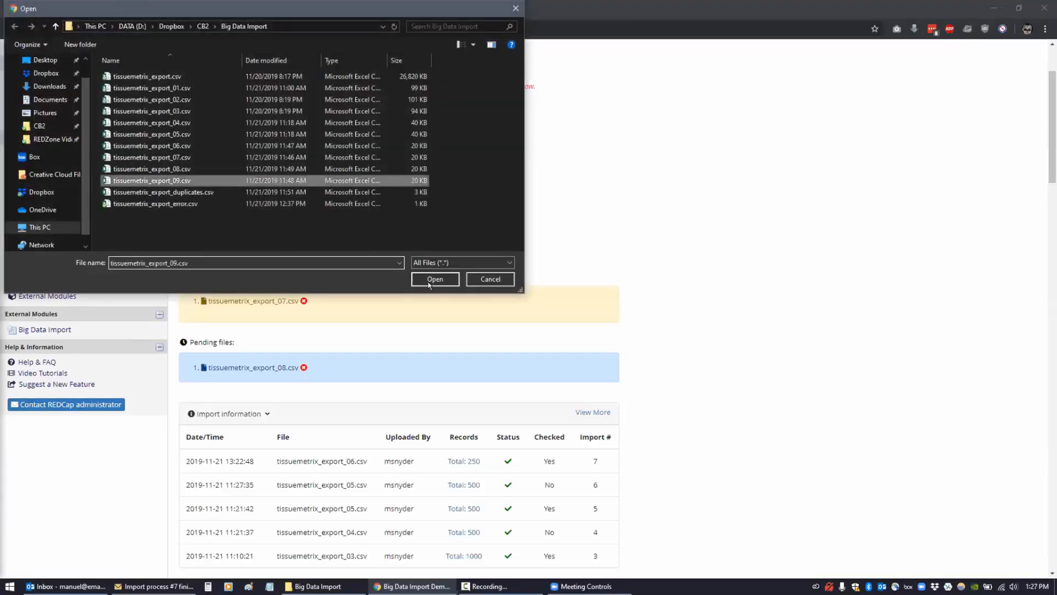
click(432, 280)
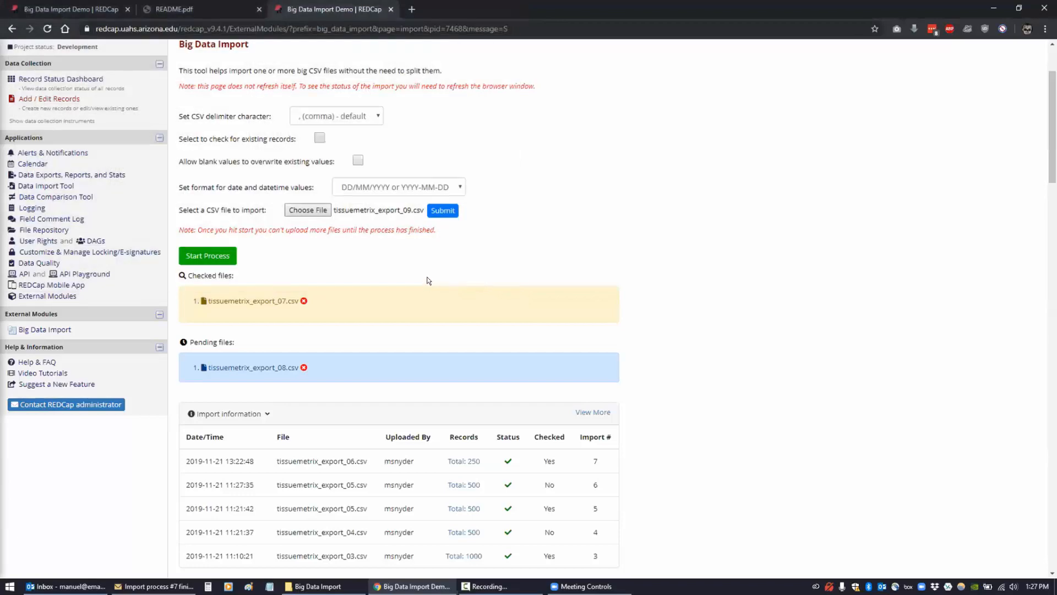
click(439, 211)
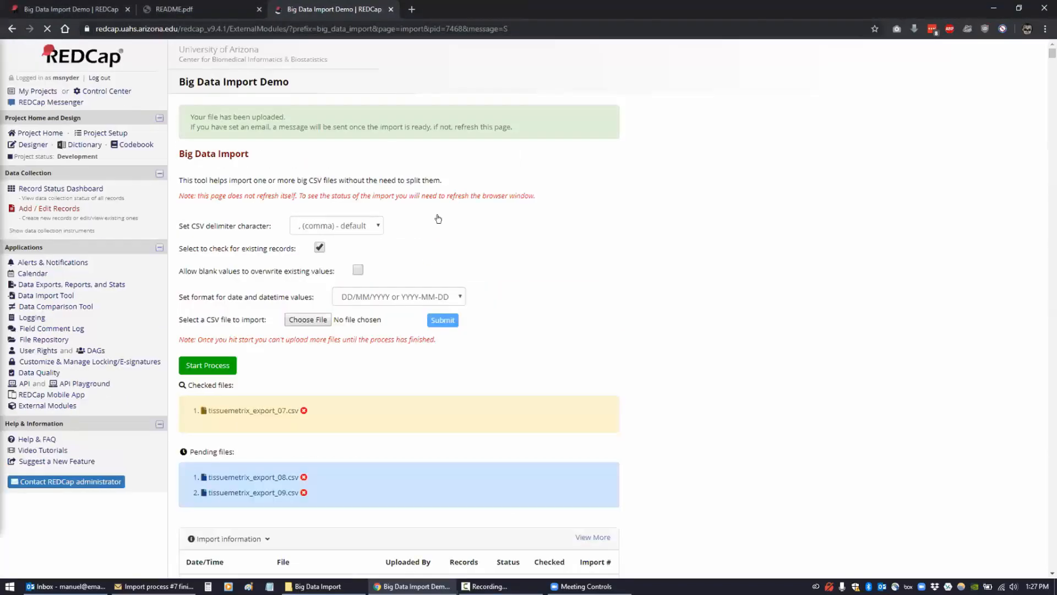
- Start processing the queue and reload to see tissuemetrix_export_07.csv heading Pending files
scroll(244, 397, down, 3)
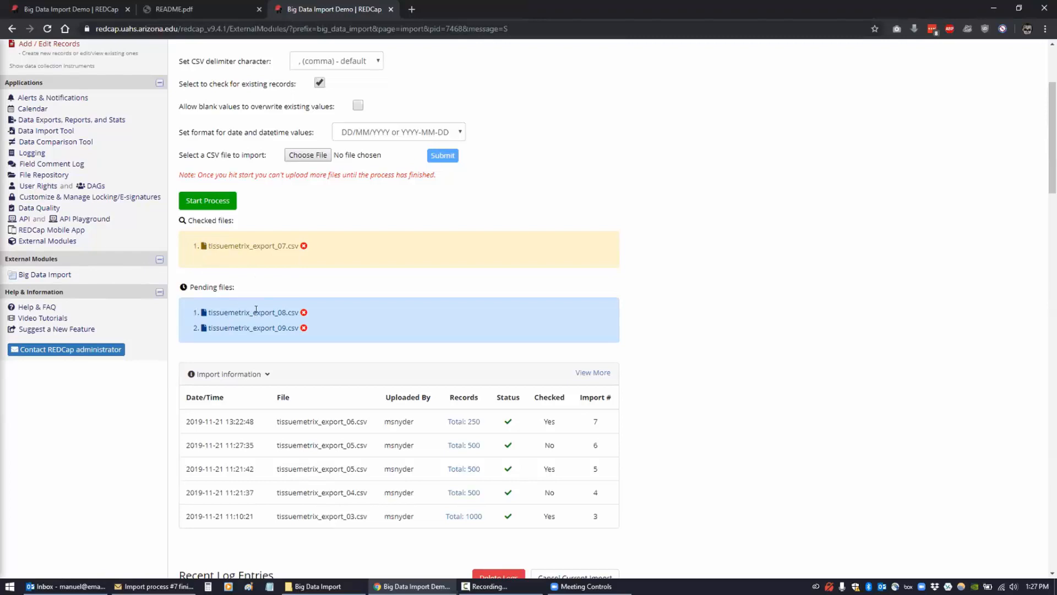
click(208, 201)
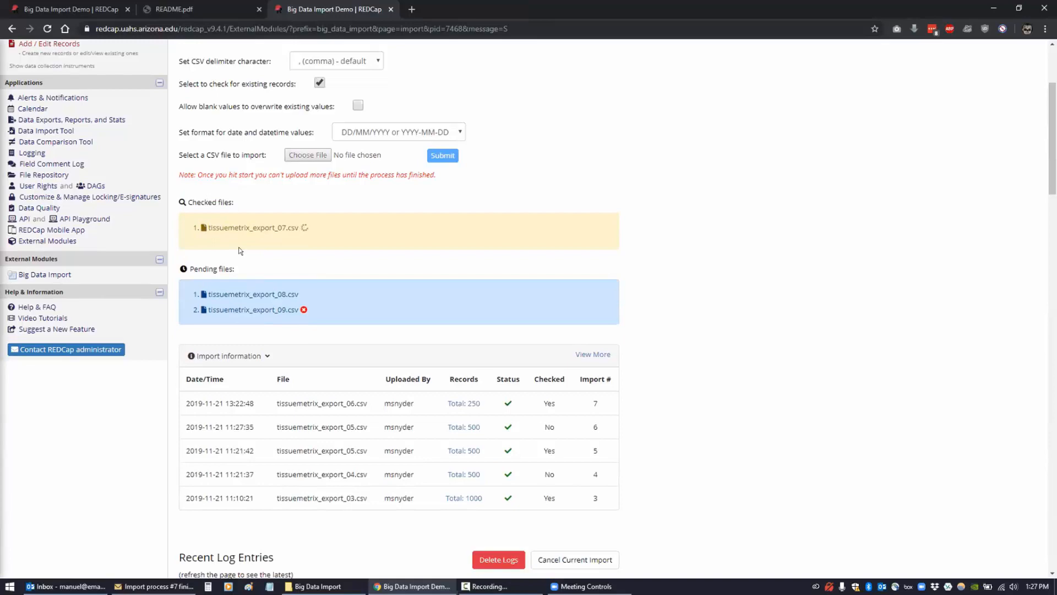
click(47, 29)
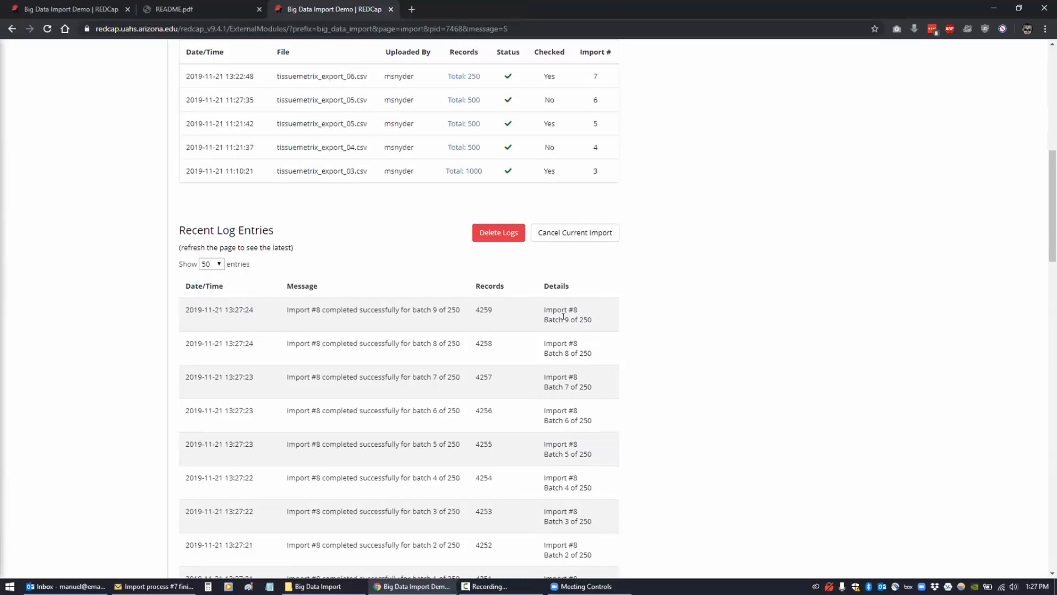
scroll(567, 316, up, 8)
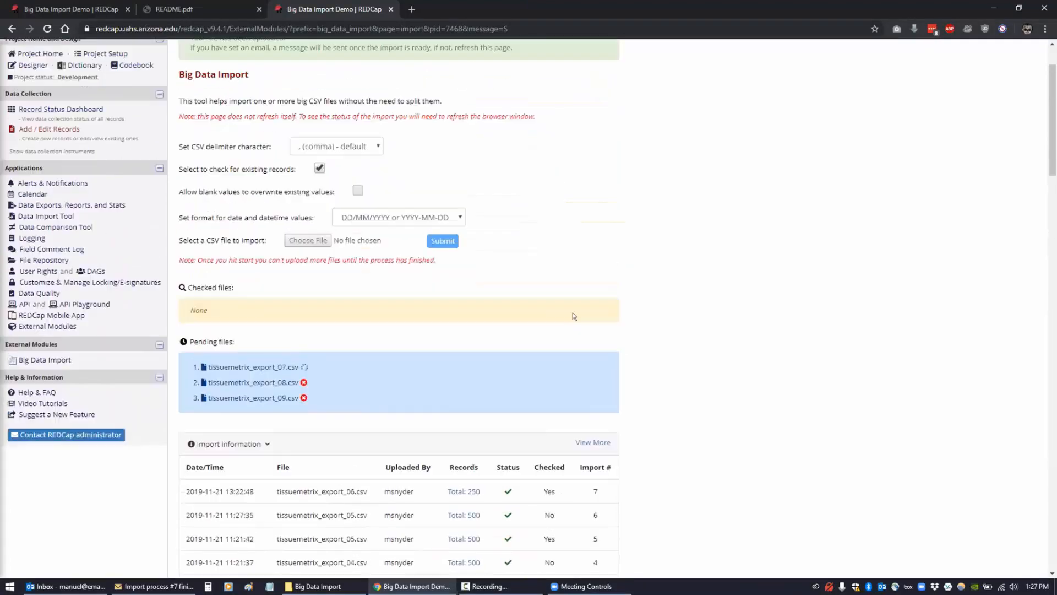
scroll(573, 316, up, 2)
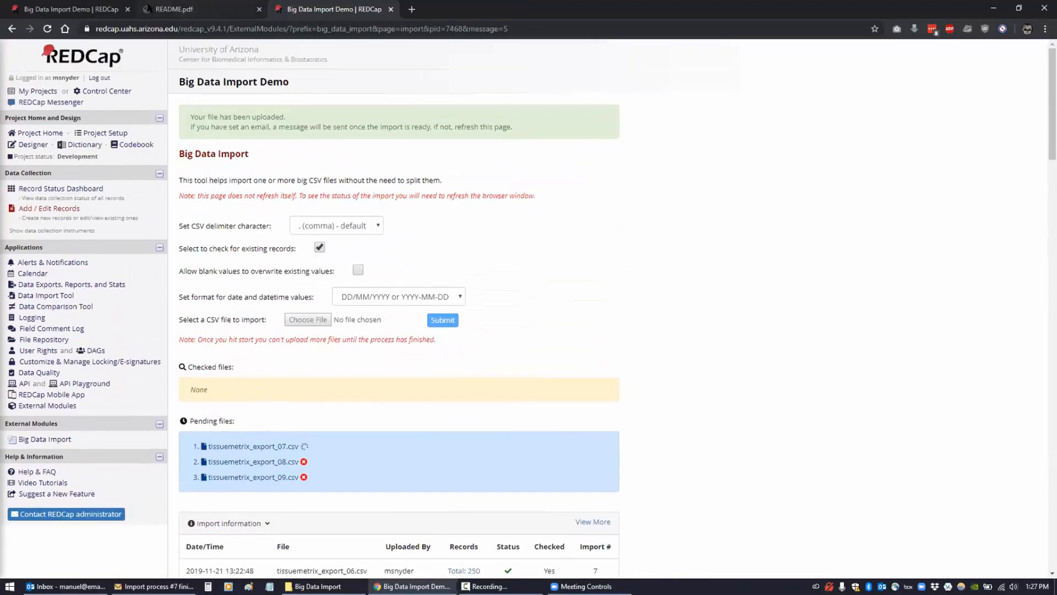
- Bring back the Big Data Import README.pdf and scroll to section 3, Checking for existing records
click(149, 9)
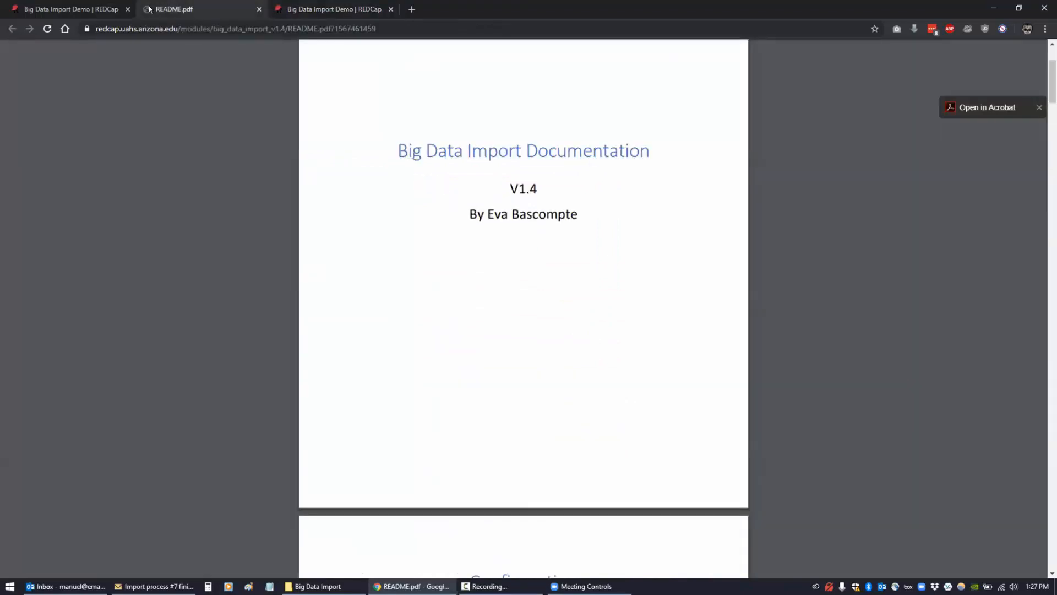
scroll(412, 326, down, 10)
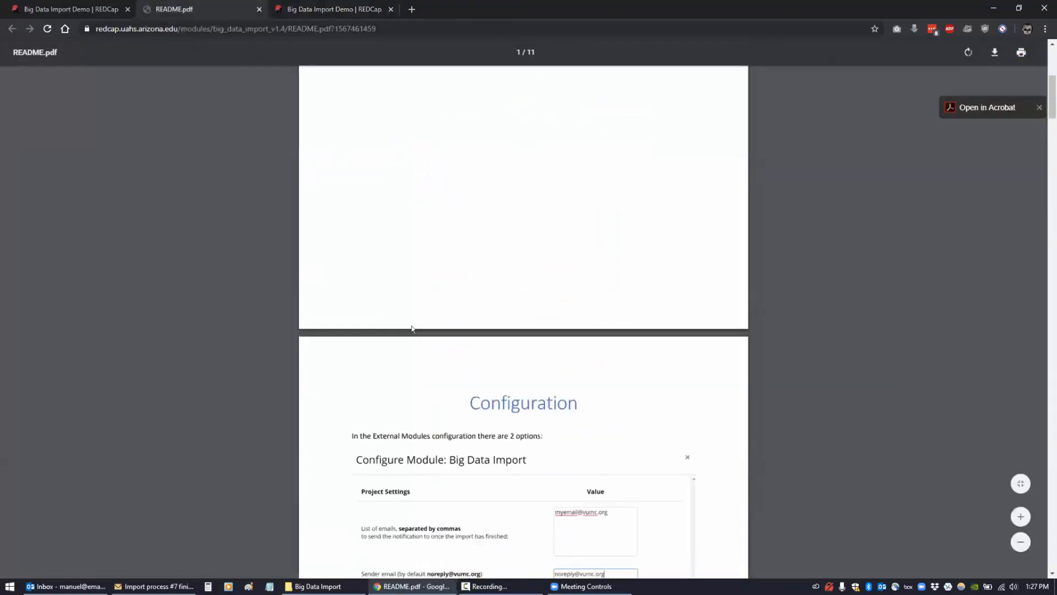
scroll(411, 325, down, 9)
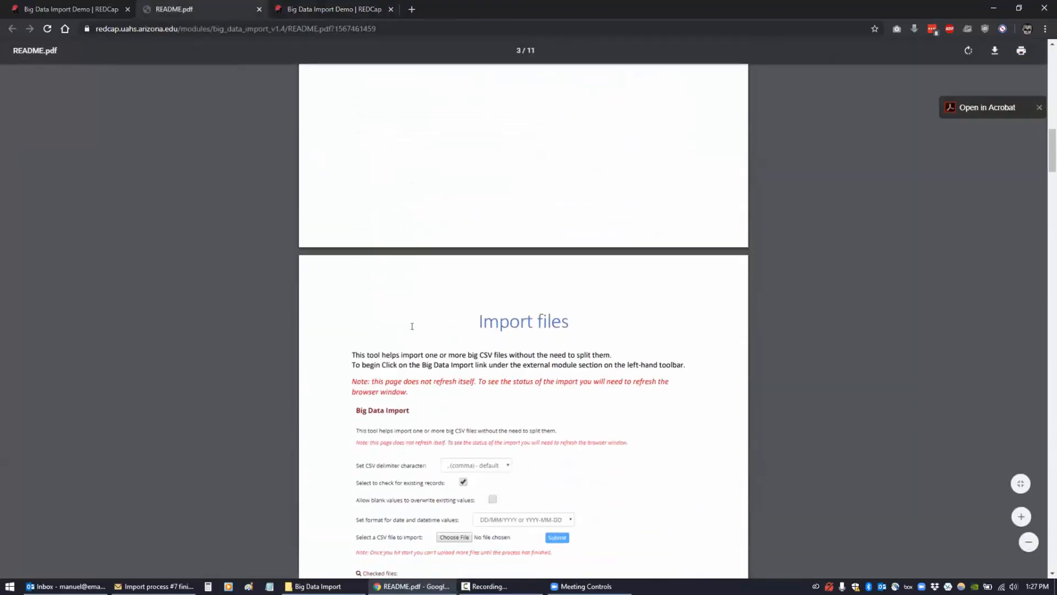
scroll(411, 325, down, 10)
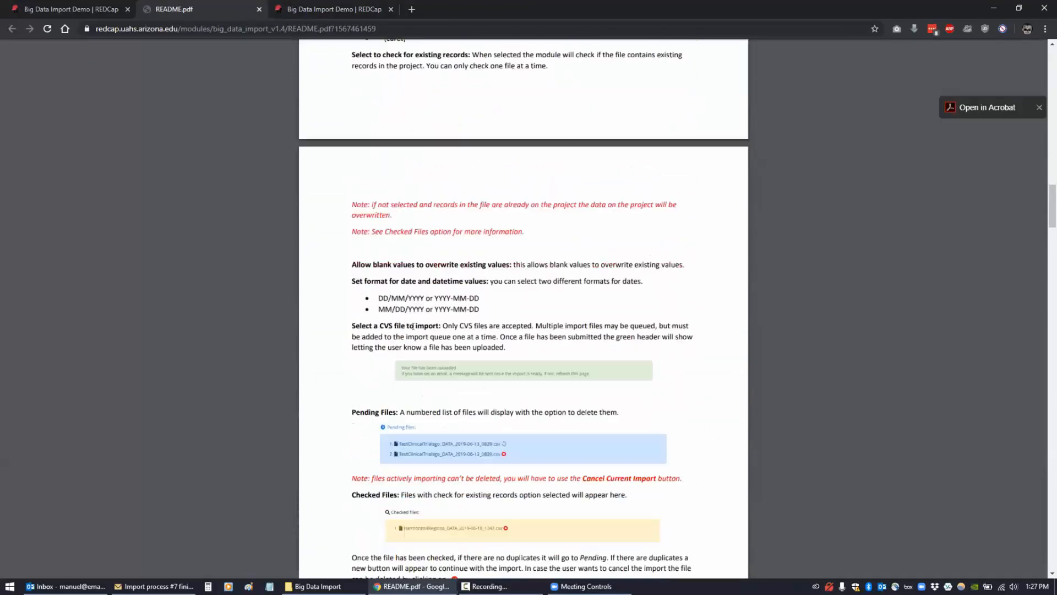
scroll(300, 316, down, 10)
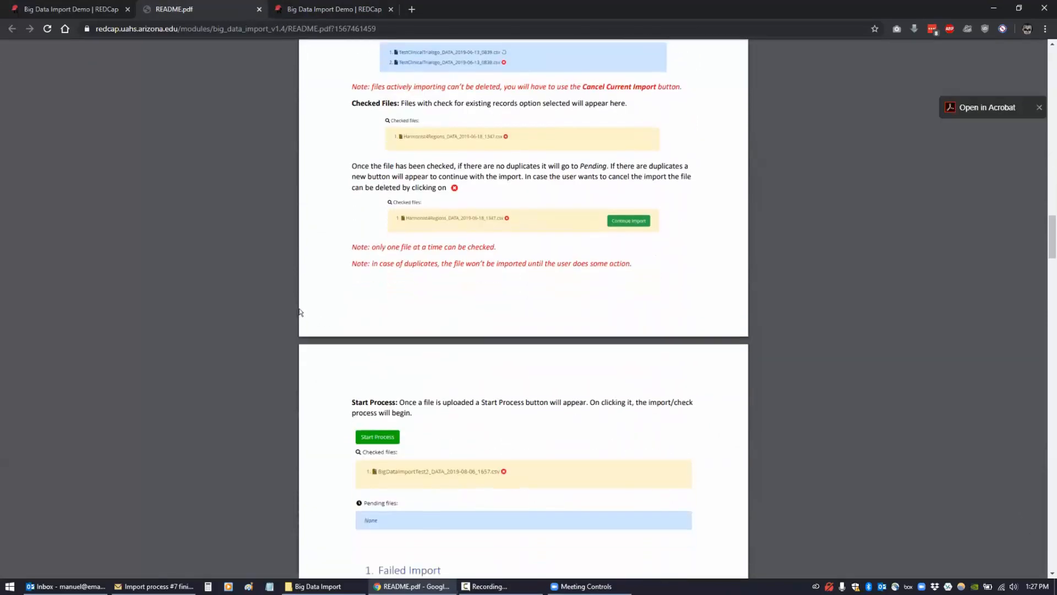
scroll(307, 313, down, 6)
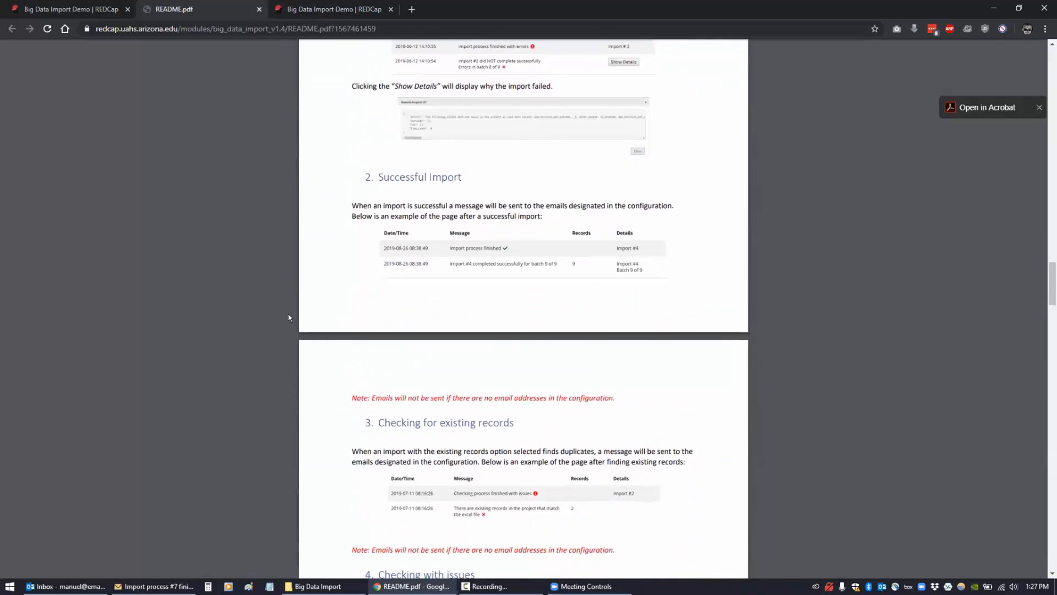
scroll(281, 312, down, 6)
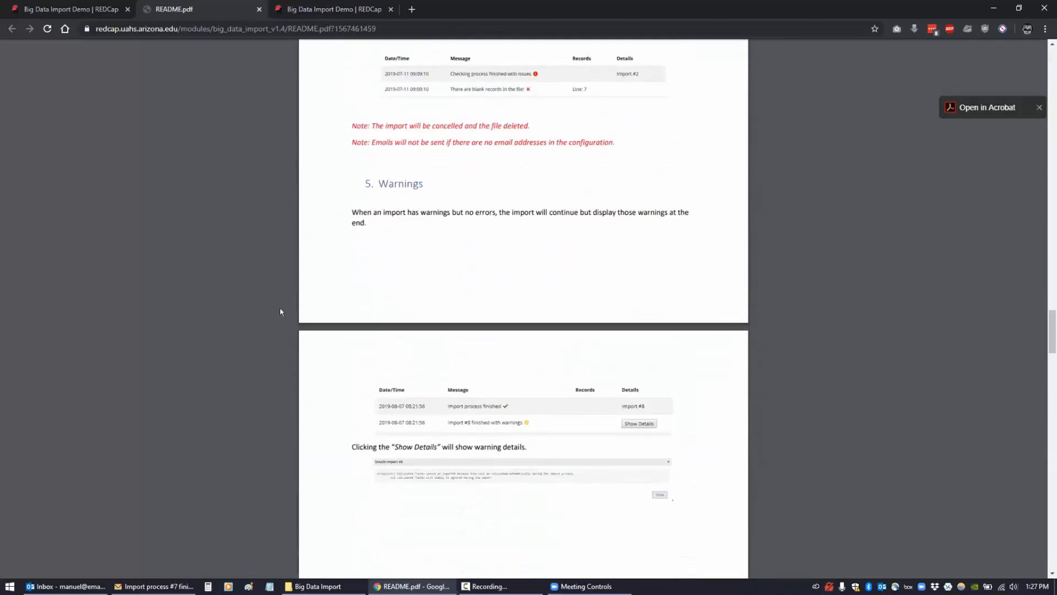
scroll(280, 311, up, 5)
scroll(281, 316, up, 5)
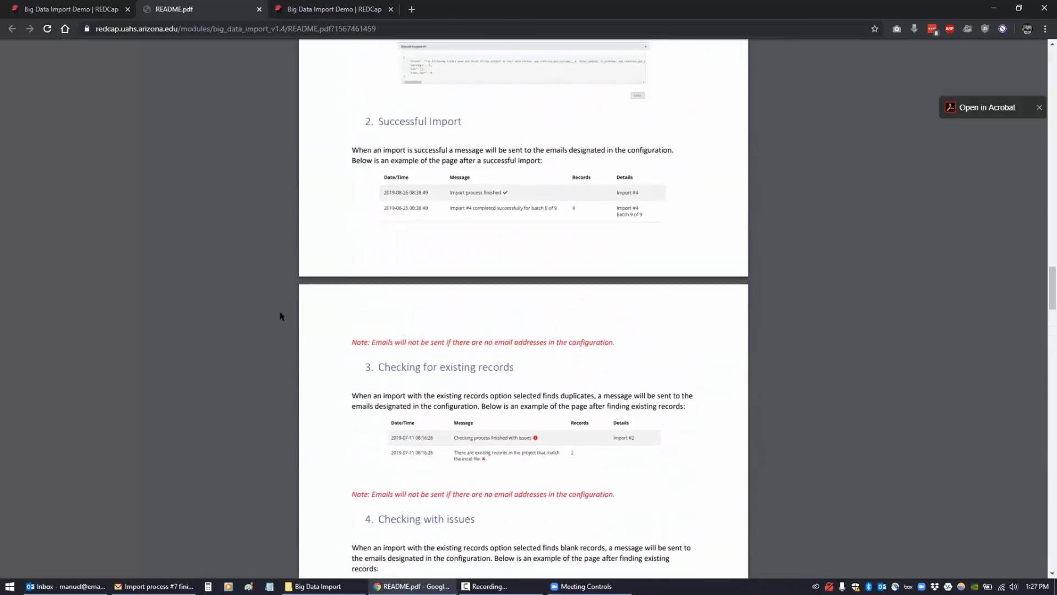
scroll(285, 326, down, 4)
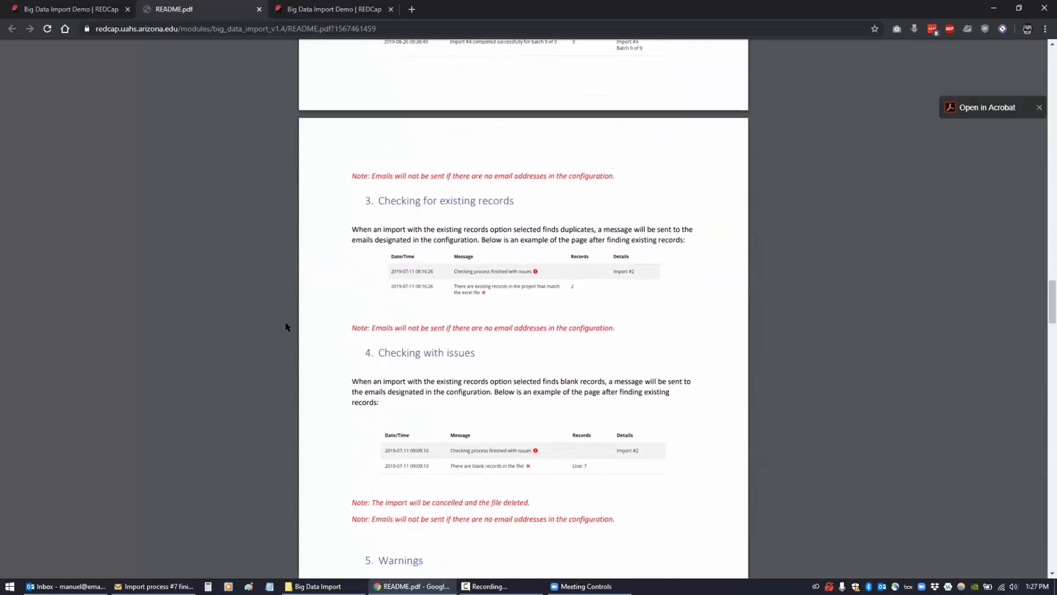
scroll(285, 327, down, 1)
scroll(286, 326, up, 1)
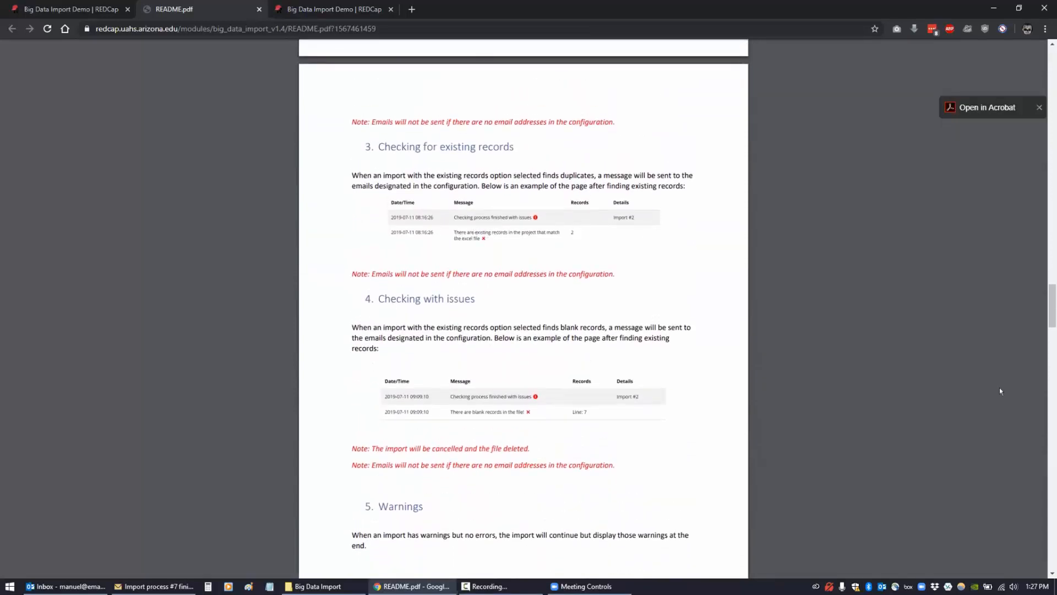
- Fit the README page to the window width and highlight the Checking for existing records heading
mouse_move(1028, 510)
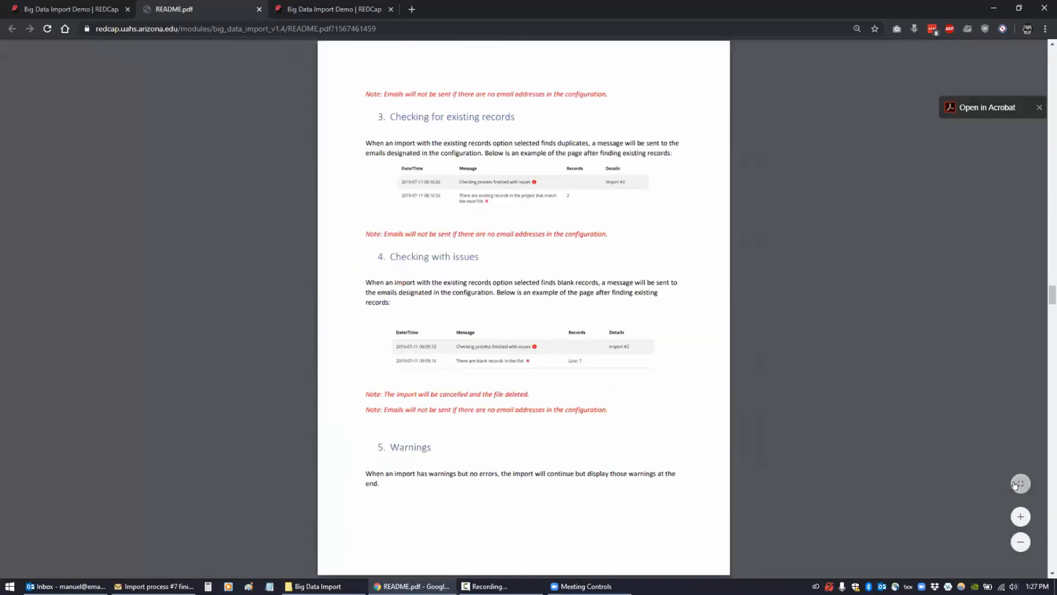
click(1013, 483)
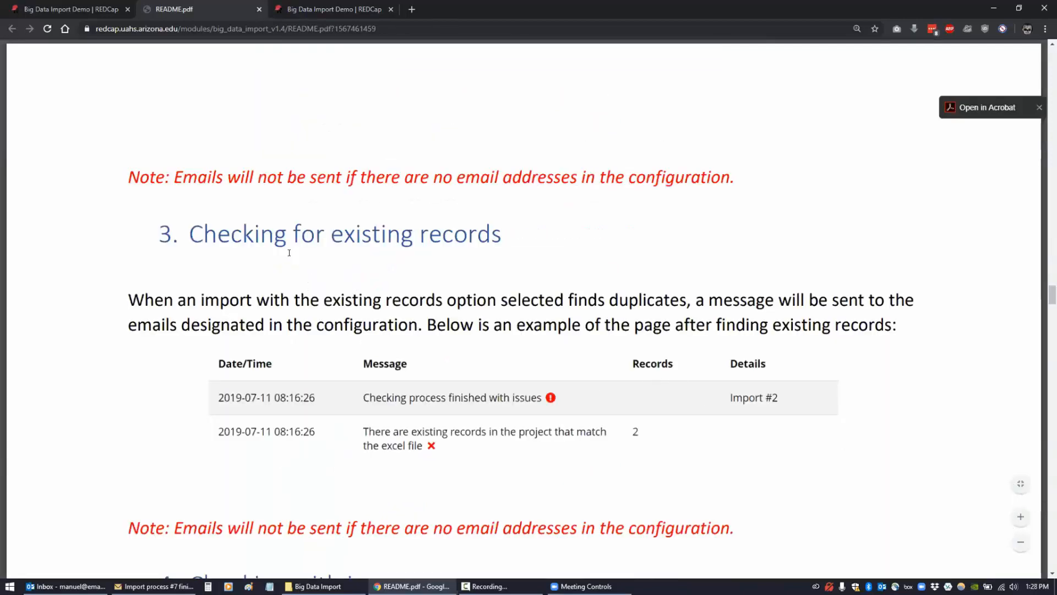
drag(188, 230, 547, 238)
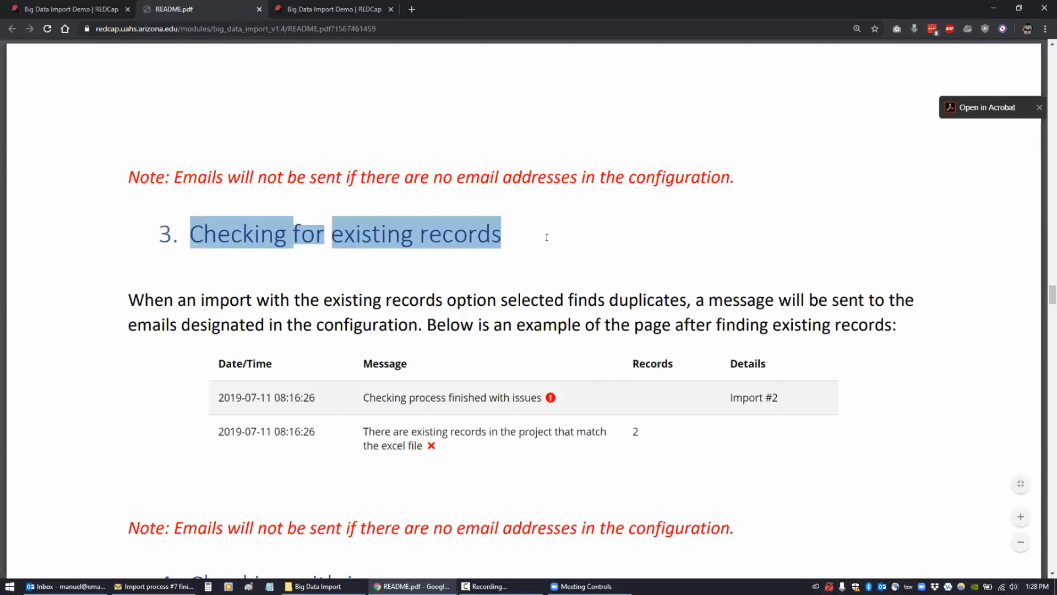
click(527, 263)
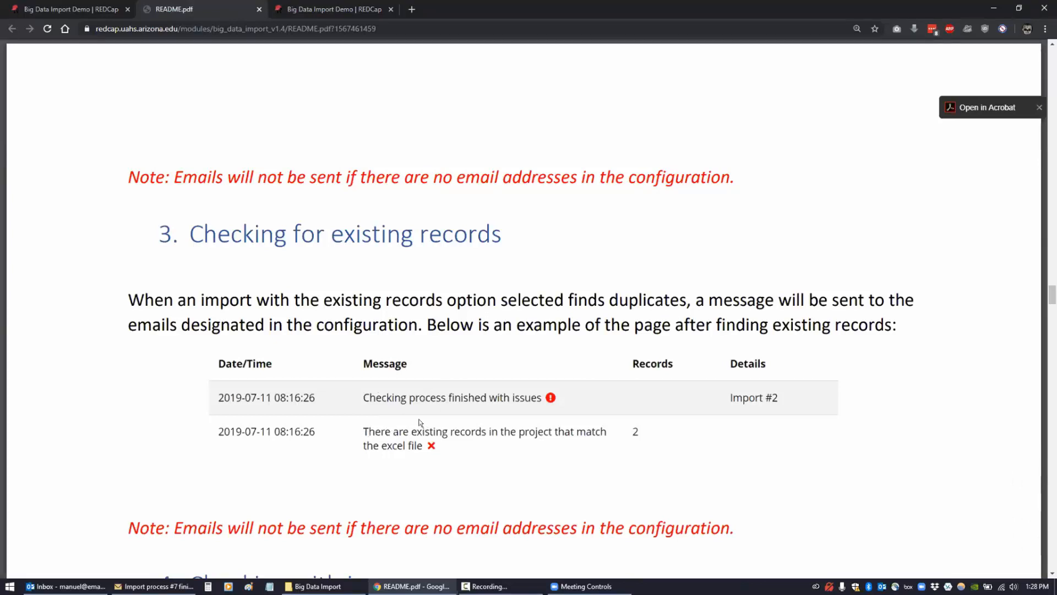
- Scroll down to section 5, Warnings, and its Import #8 Show Details example
scroll(401, 423, down, 1)
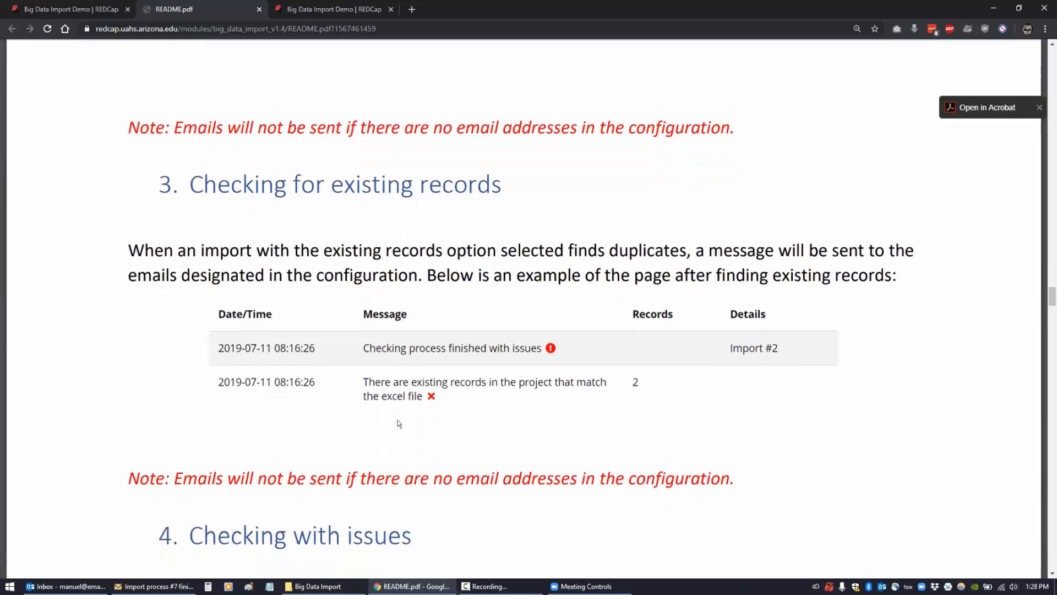
scroll(403, 423, down, 5)
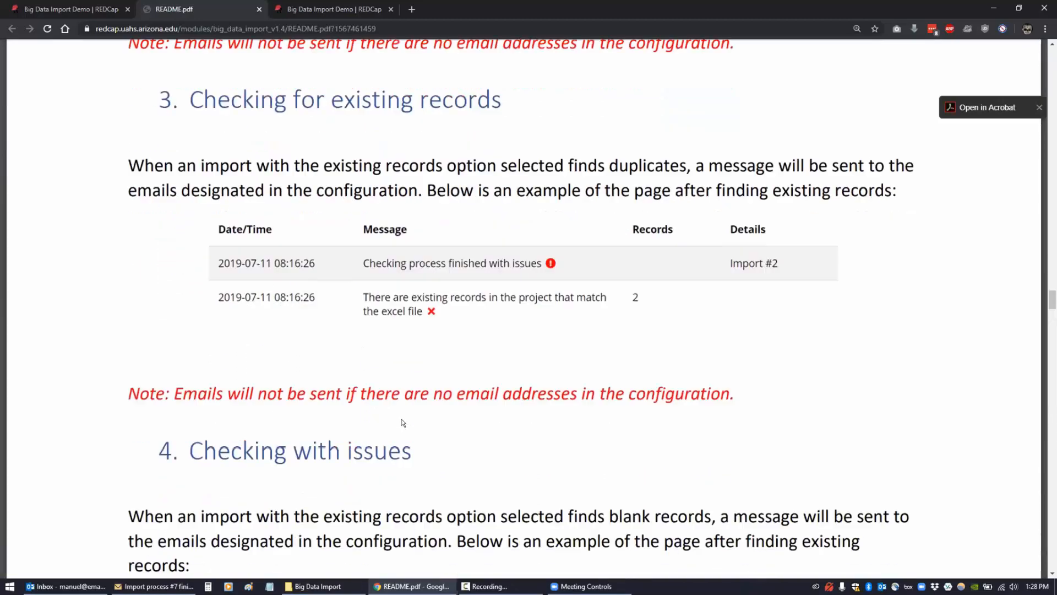
scroll(403, 423, down, 3)
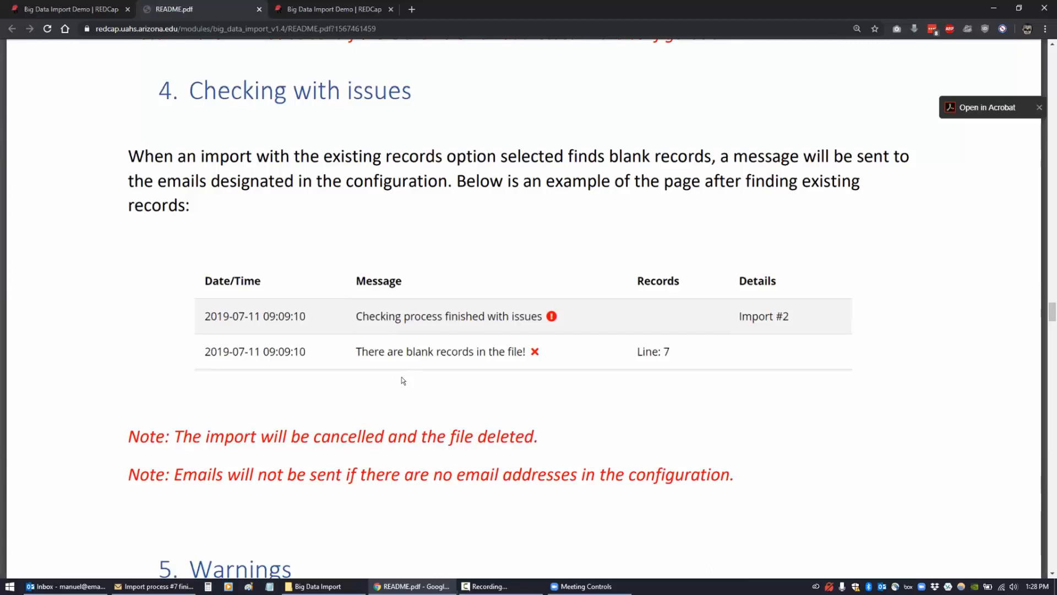
scroll(402, 377, down, 1)
scroll(403, 377, down, 3)
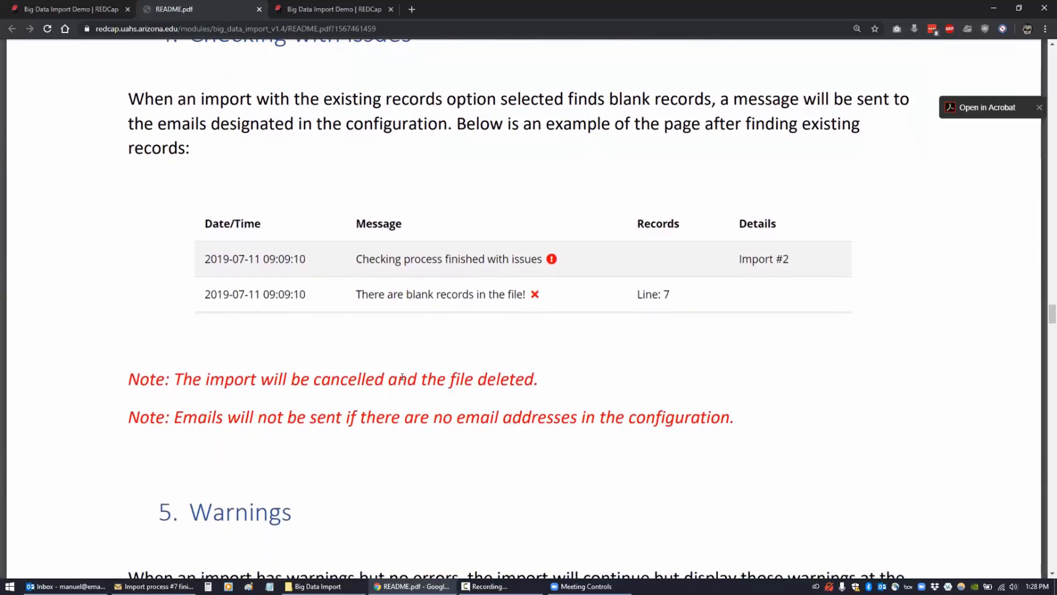
scroll(403, 376, down, 3)
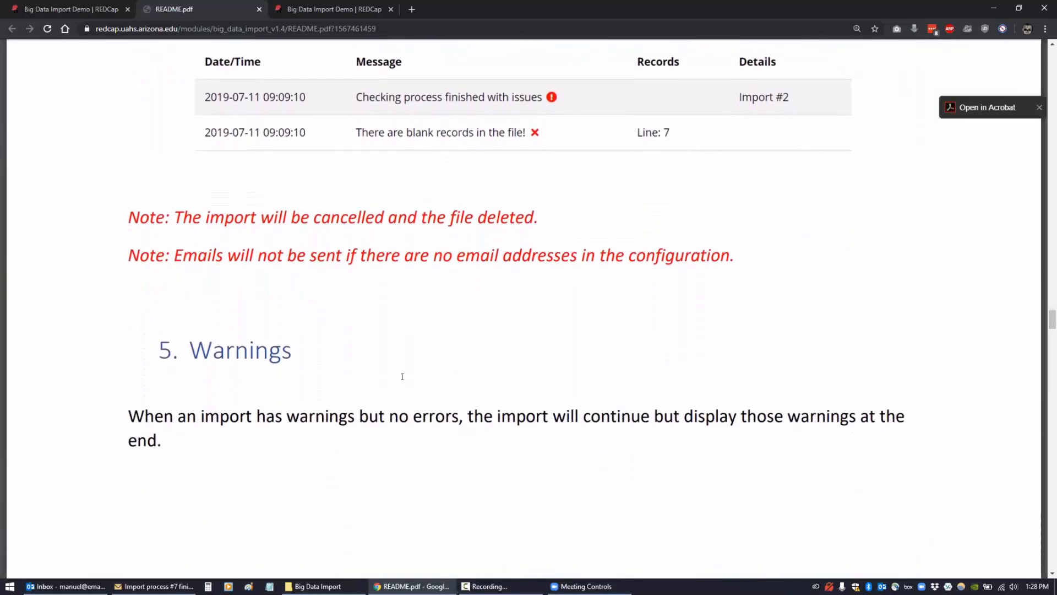
scroll(403, 376, down, 7)
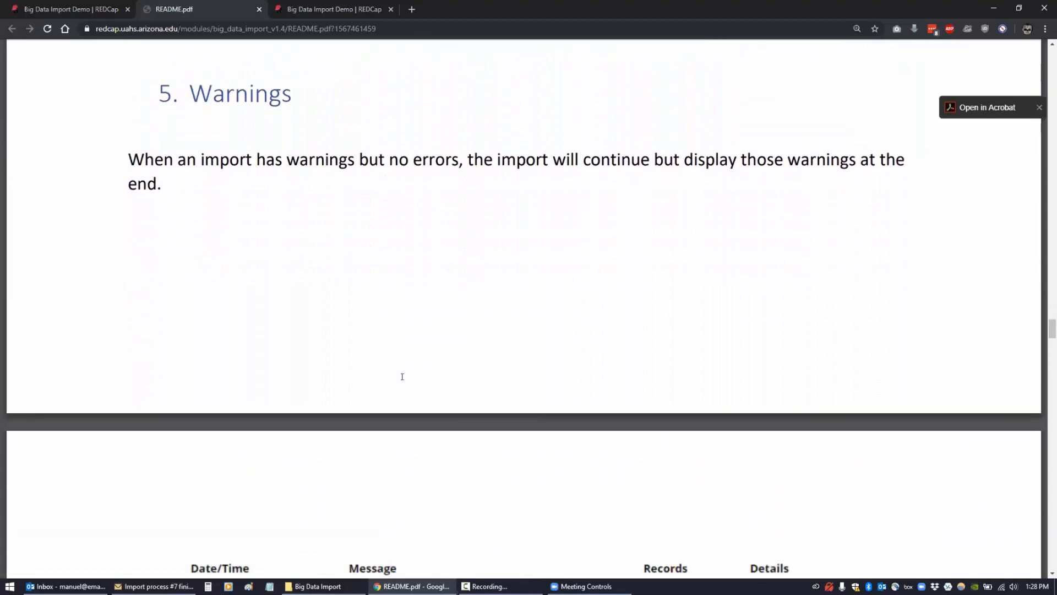
scroll(403, 376, down, 2)
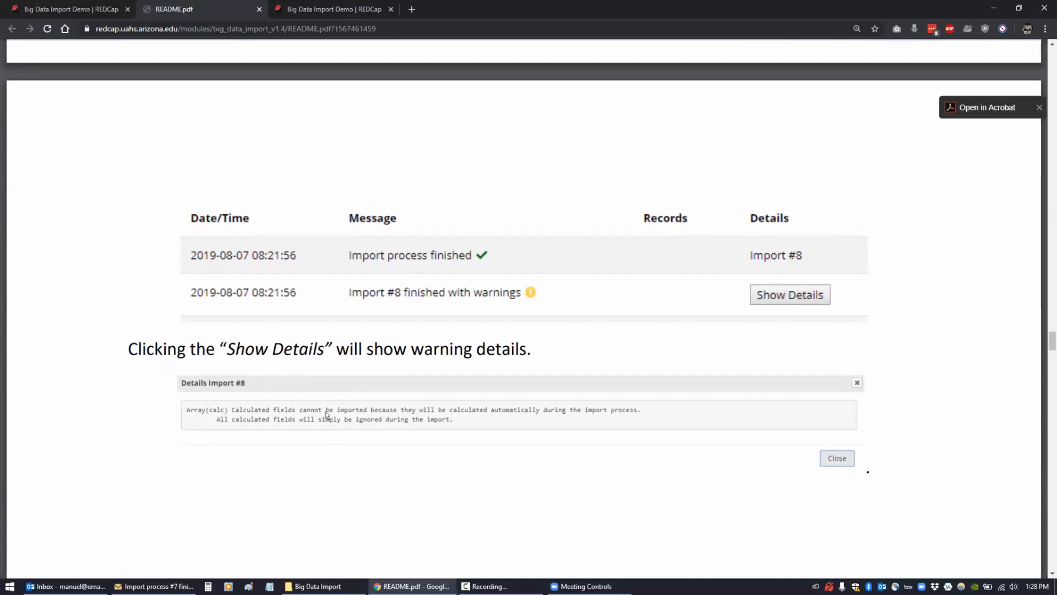
- Scroll the README through the Cancel Current Import guidance
scroll(387, 425, down, 5)
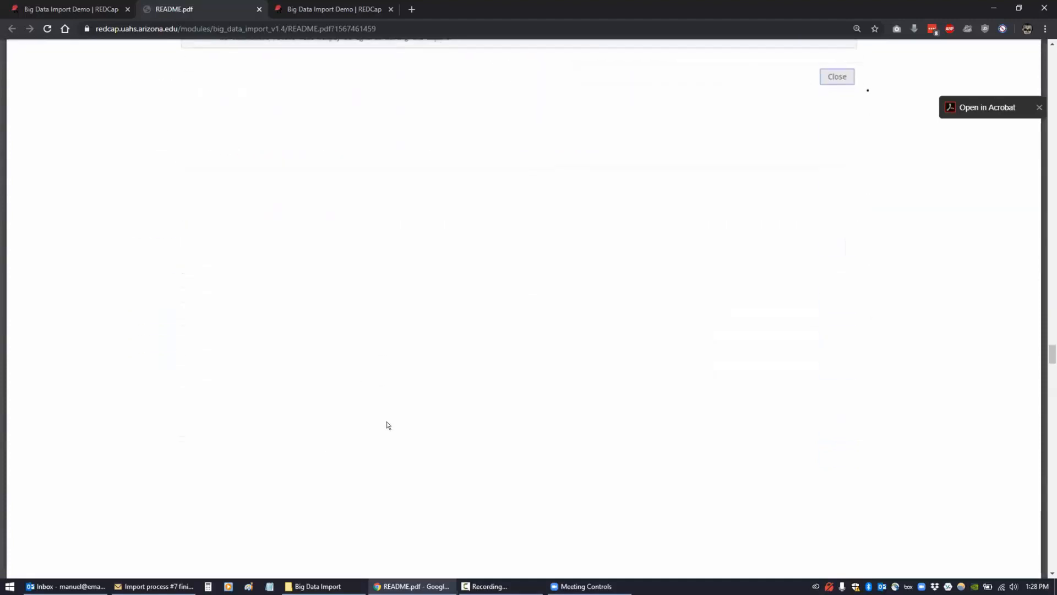
scroll(387, 425, down, 5)
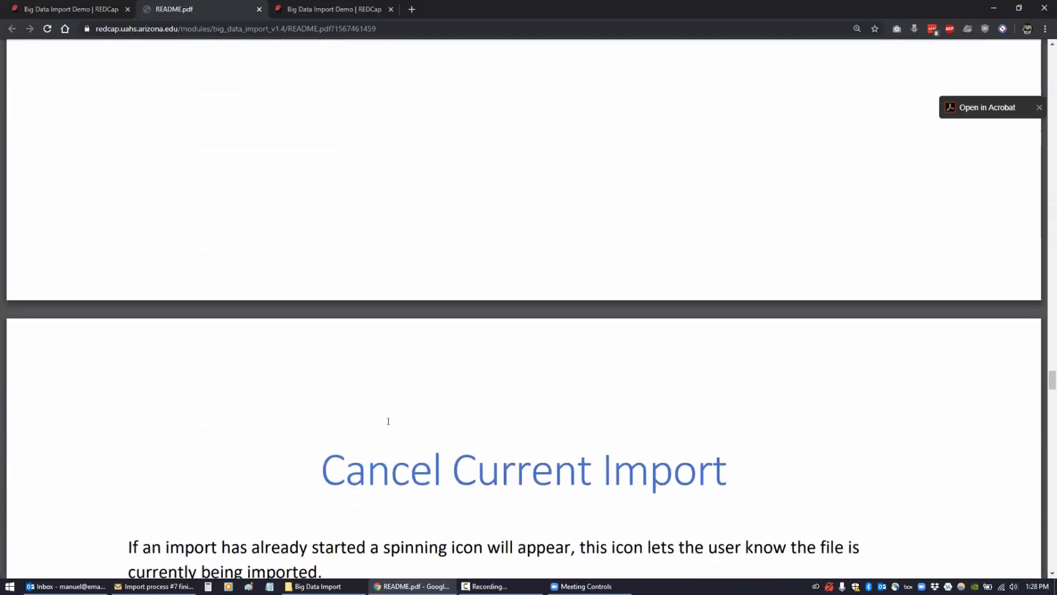
scroll(388, 421, down, 2)
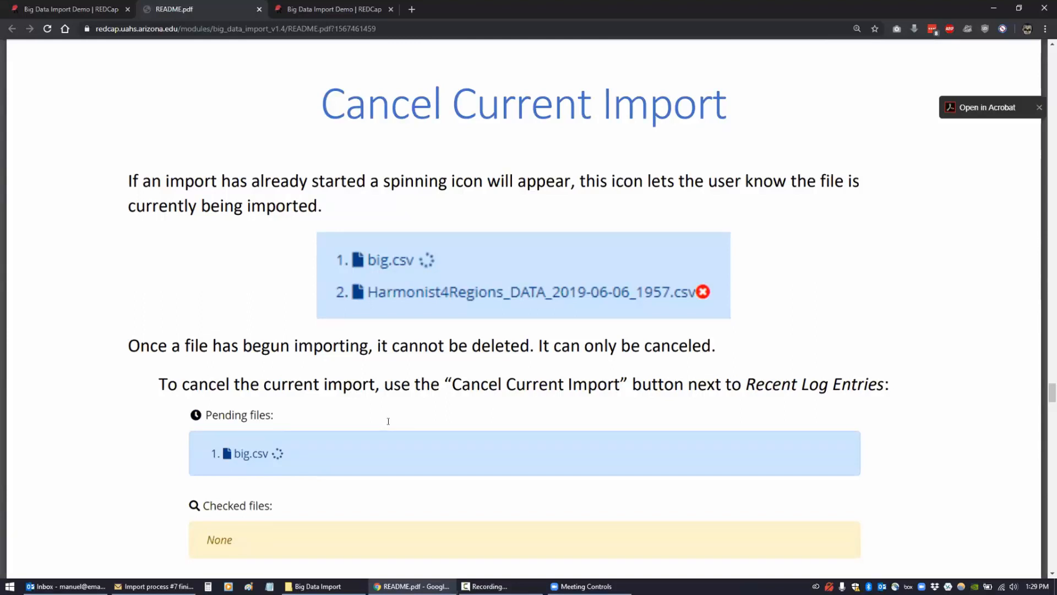
scroll(380, 430, down, 4)
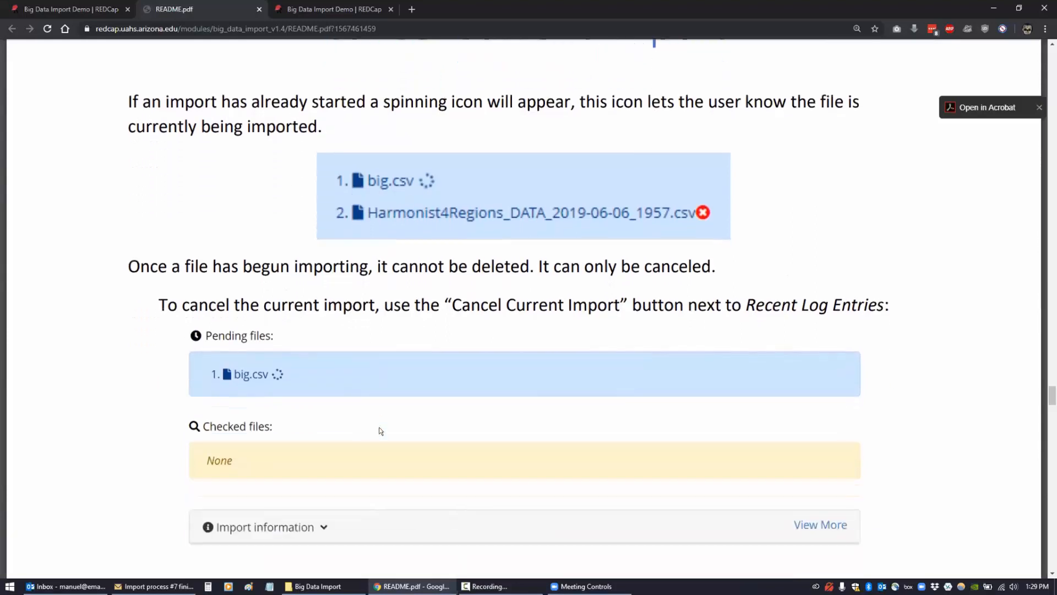
scroll(380, 430, down, 2)
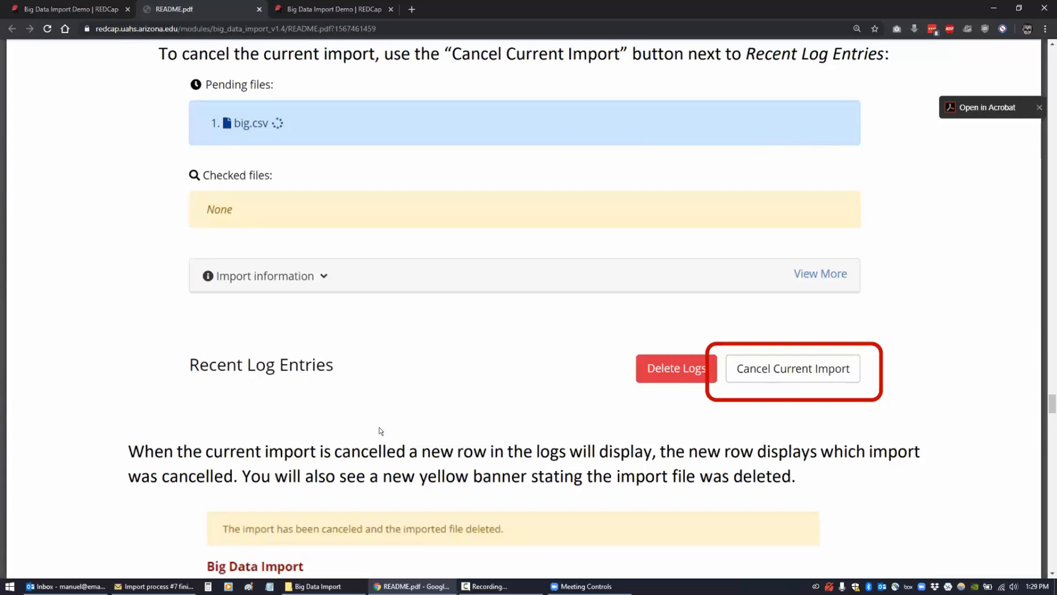
scroll(380, 430, down, 2)
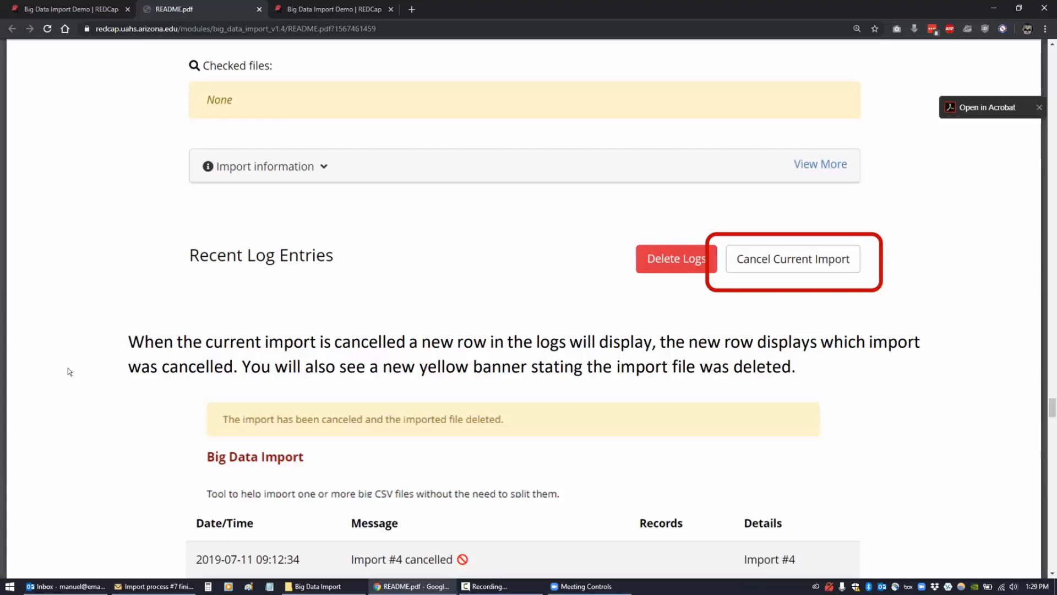
- Read the Import Information page, then return to the project's Big Data Import tab
scroll(93, 354, down, 1)
scroll(126, 354, down, 3)
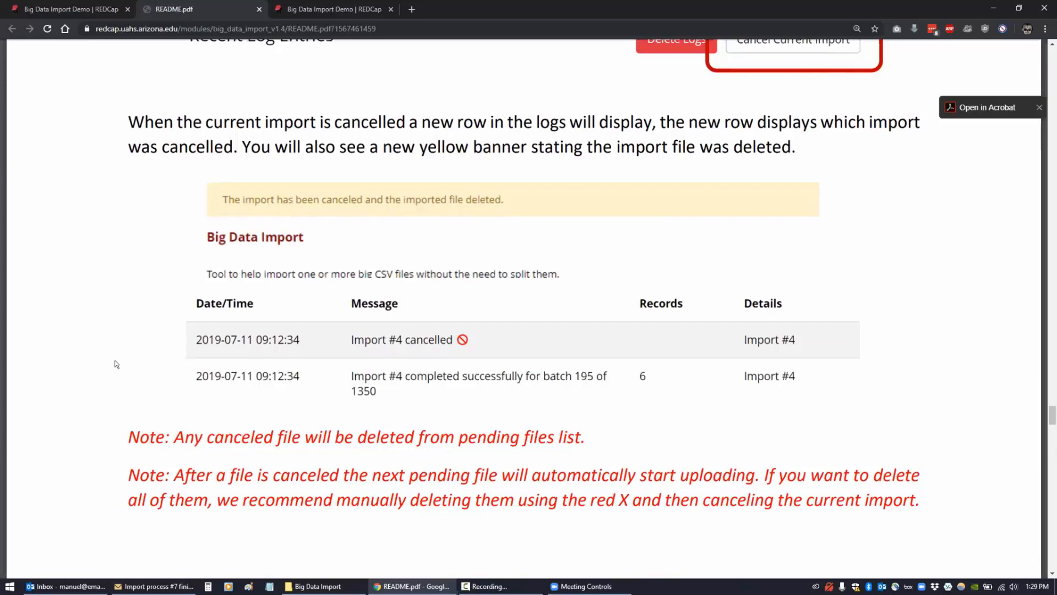
scroll(117, 364, down, 8)
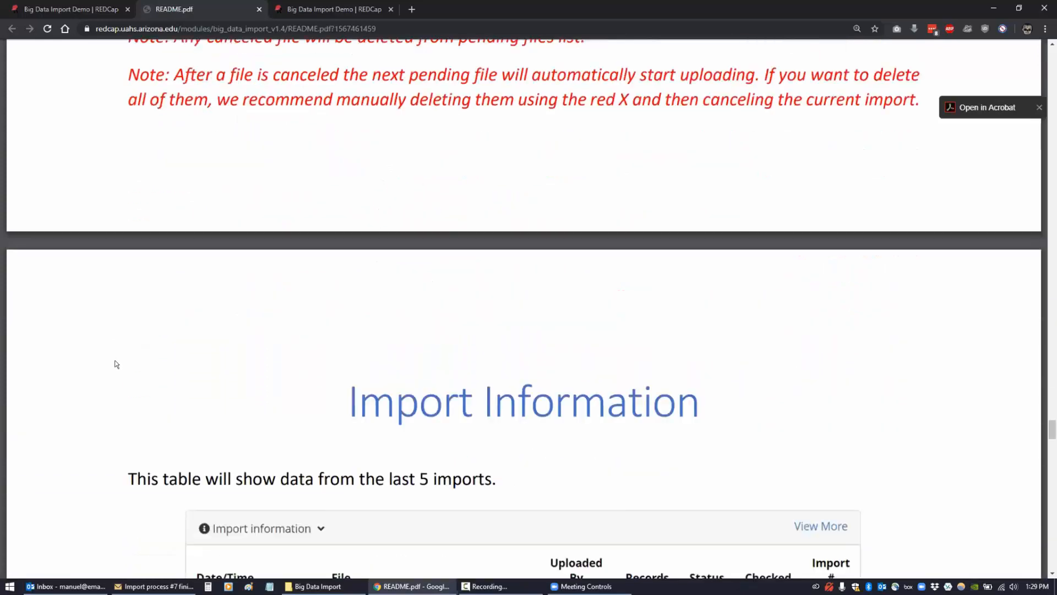
scroll(117, 364, down, 5)
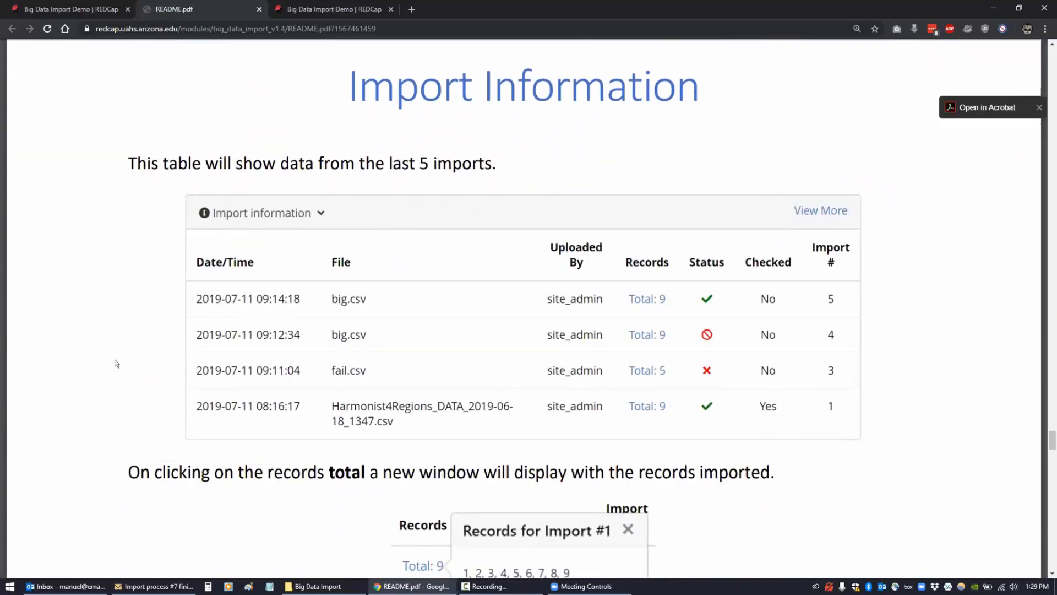
click(71, 9)
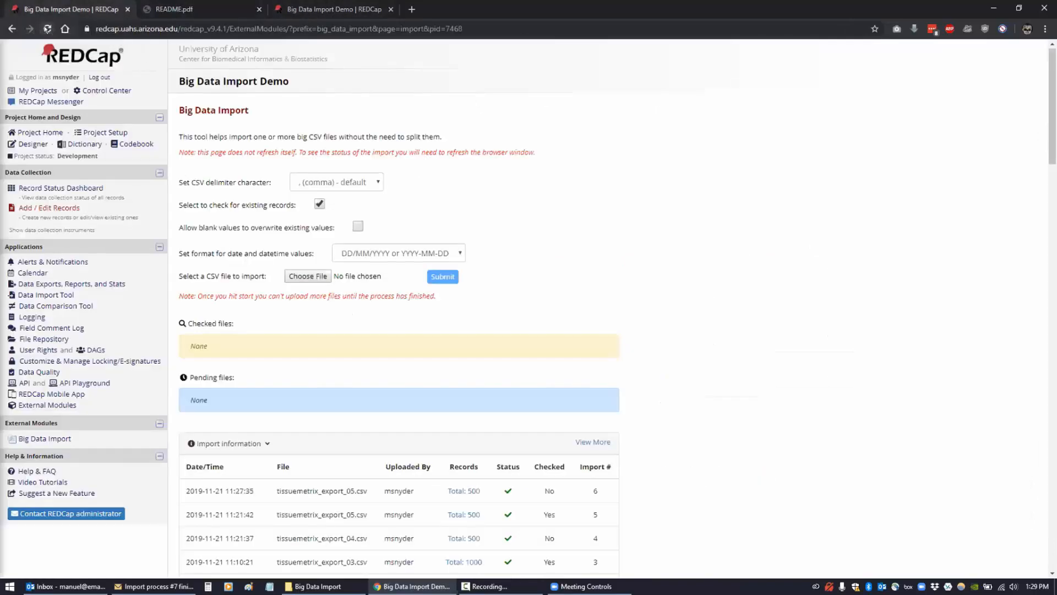
- Reload the import status and read the Import process #9 finished email in Outlook
key(F5)
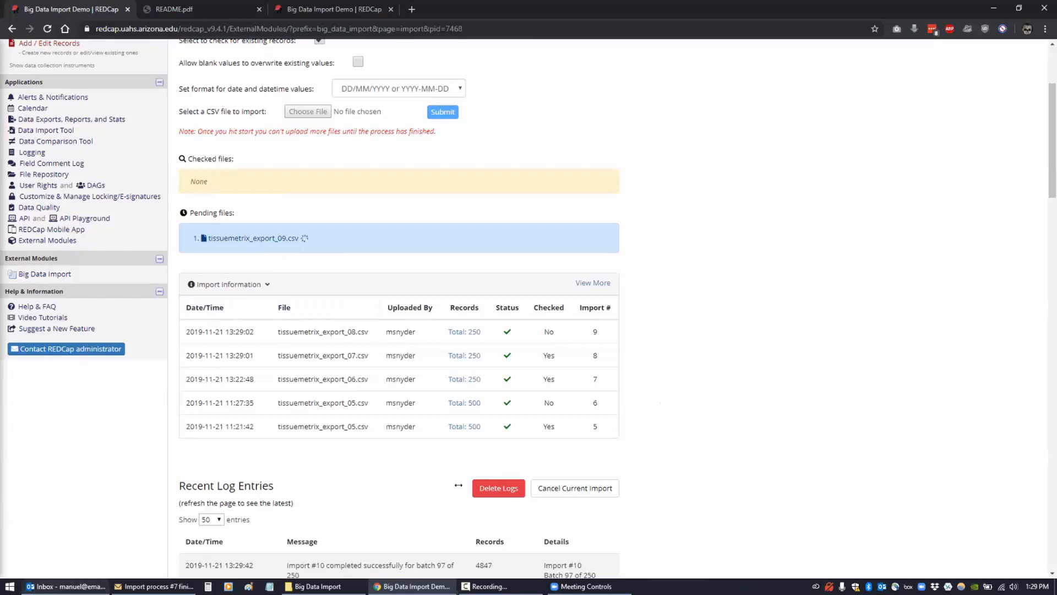
click(66, 586)
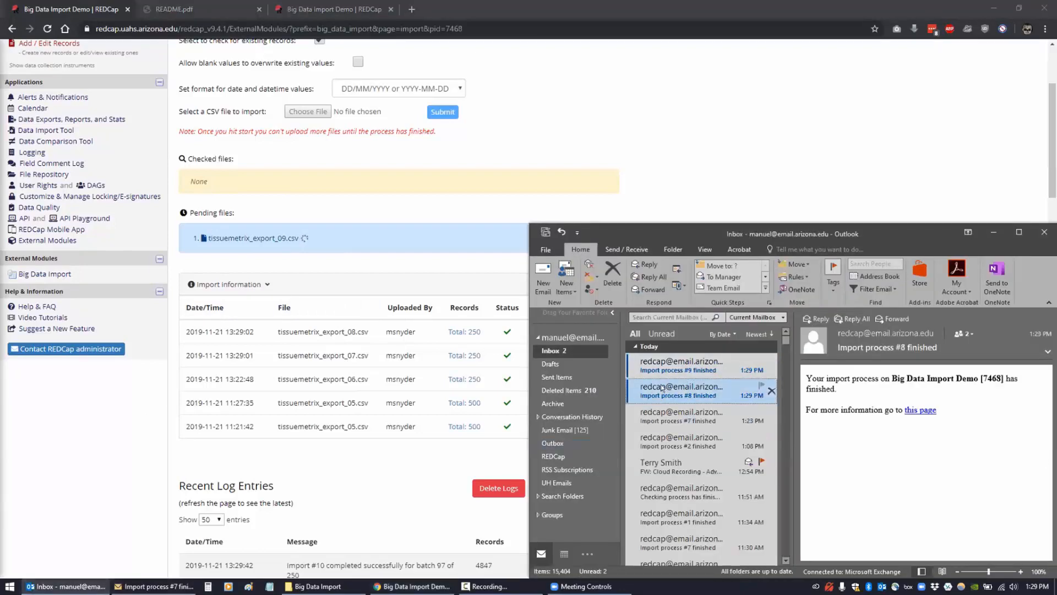
click(661, 364)
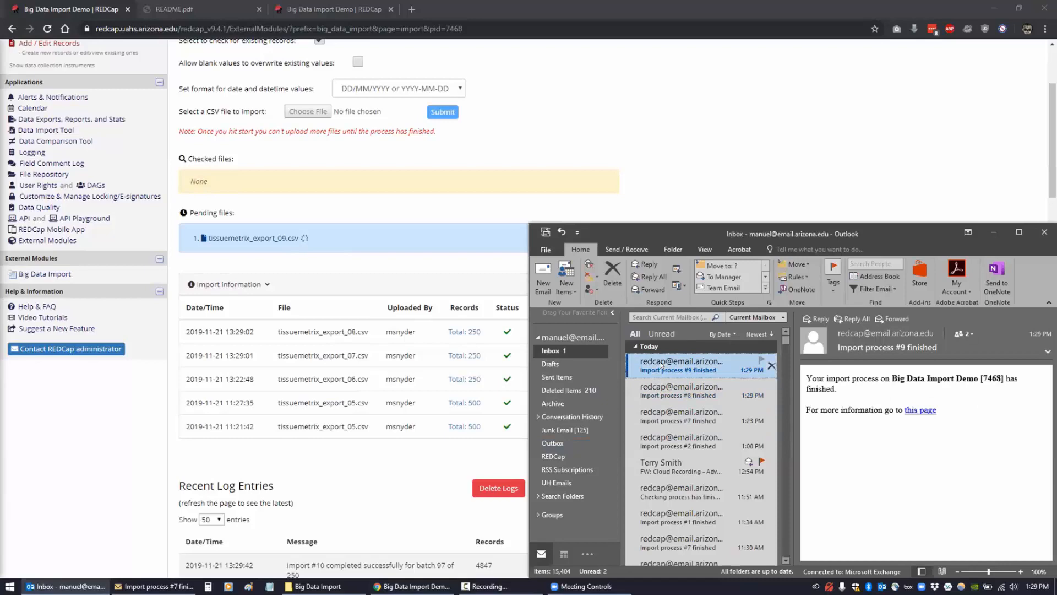
- Go back to REDCap and open the project's Logging page from the sidebar
click(591, 167)
scroll(11, 372, up, 1)
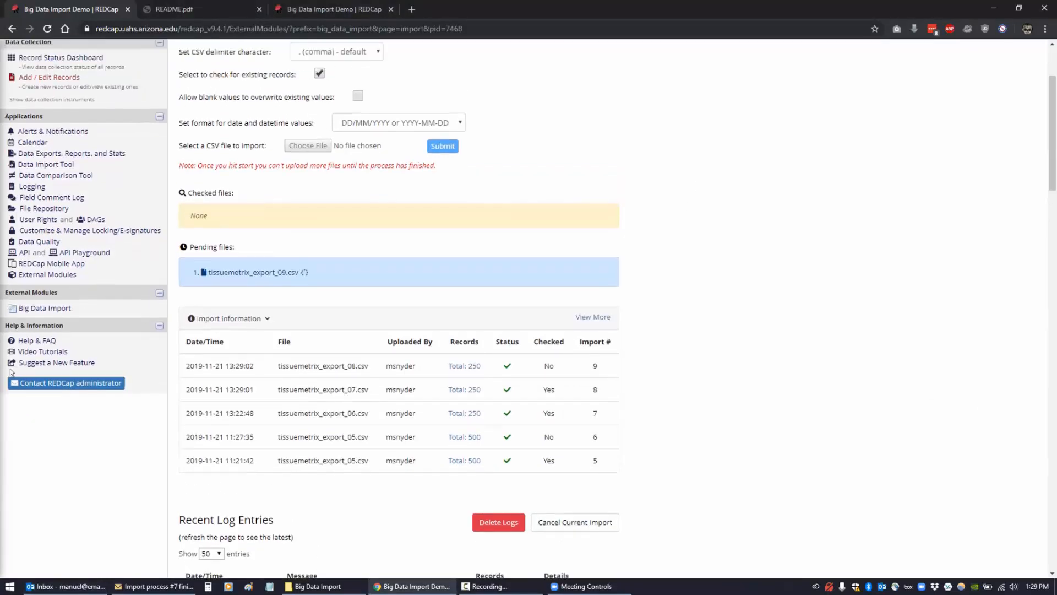
scroll(11, 372, up, 2)
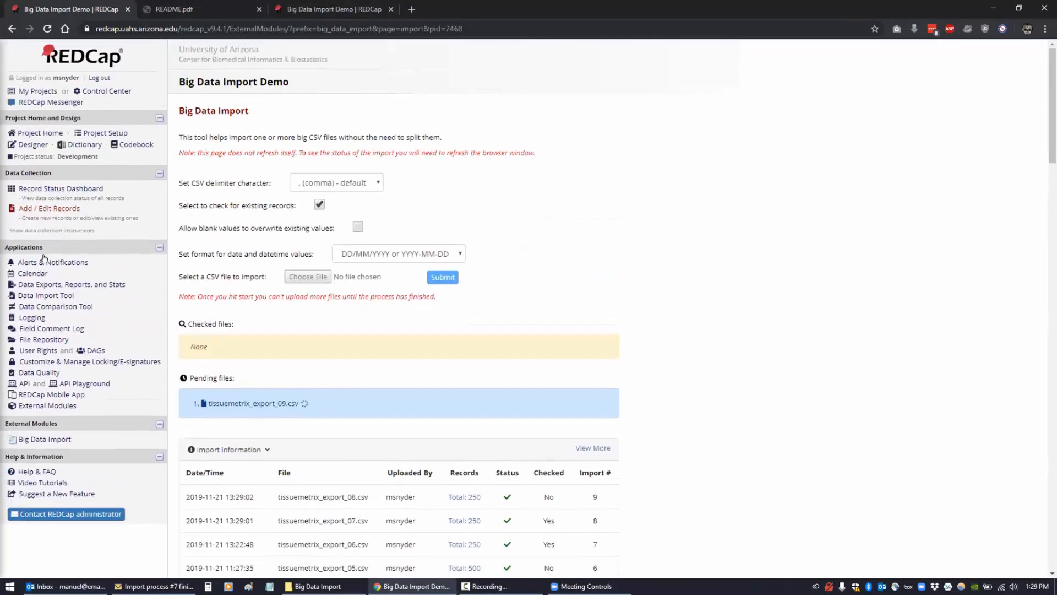
click(33, 316)
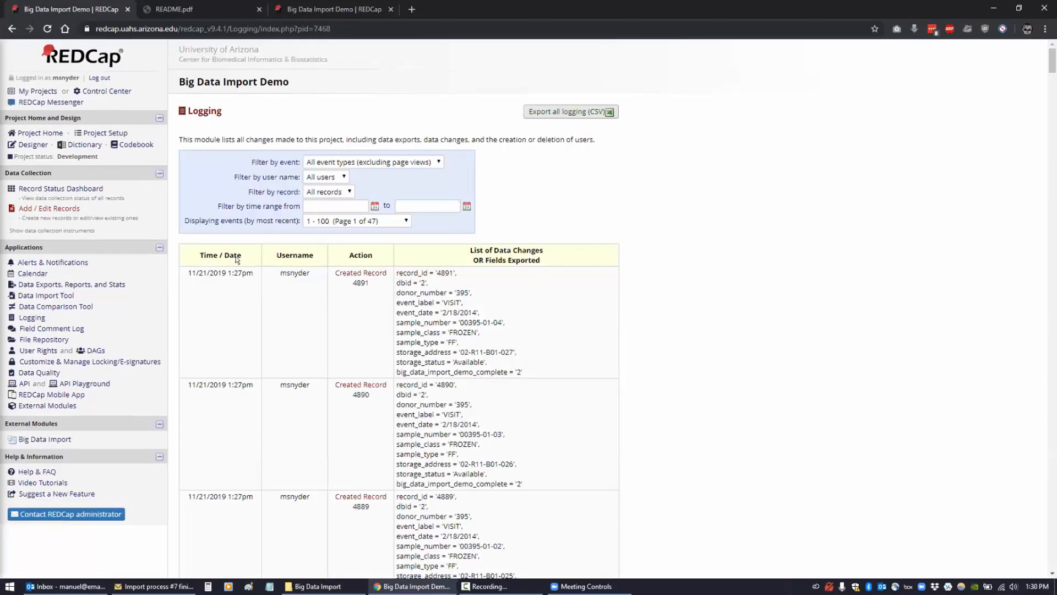
- Reload the Logging page twice so created records up to 4918 appear across 47 pages
click(48, 28)
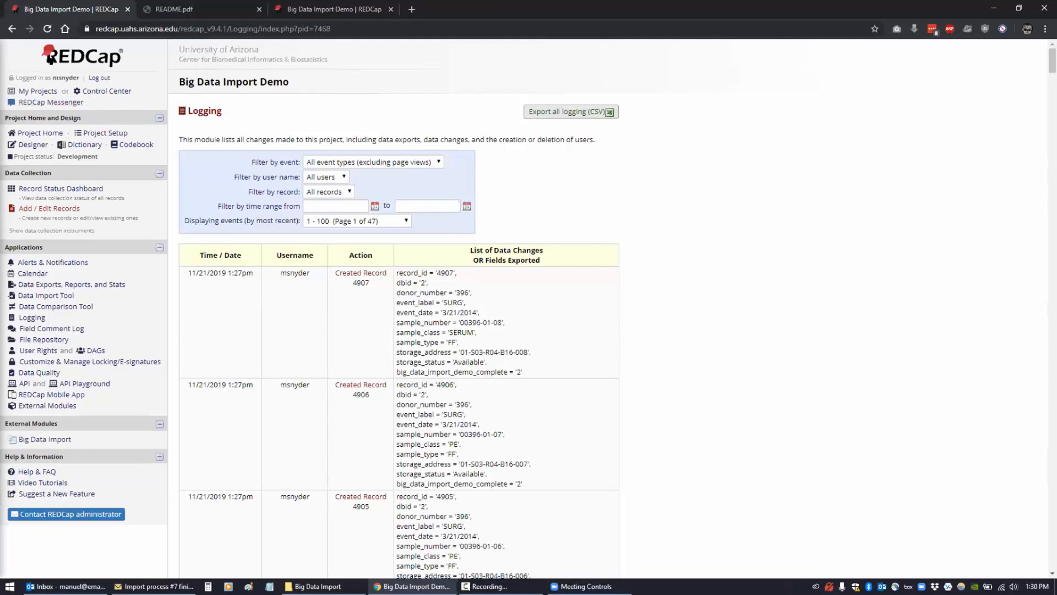
click(46, 29)
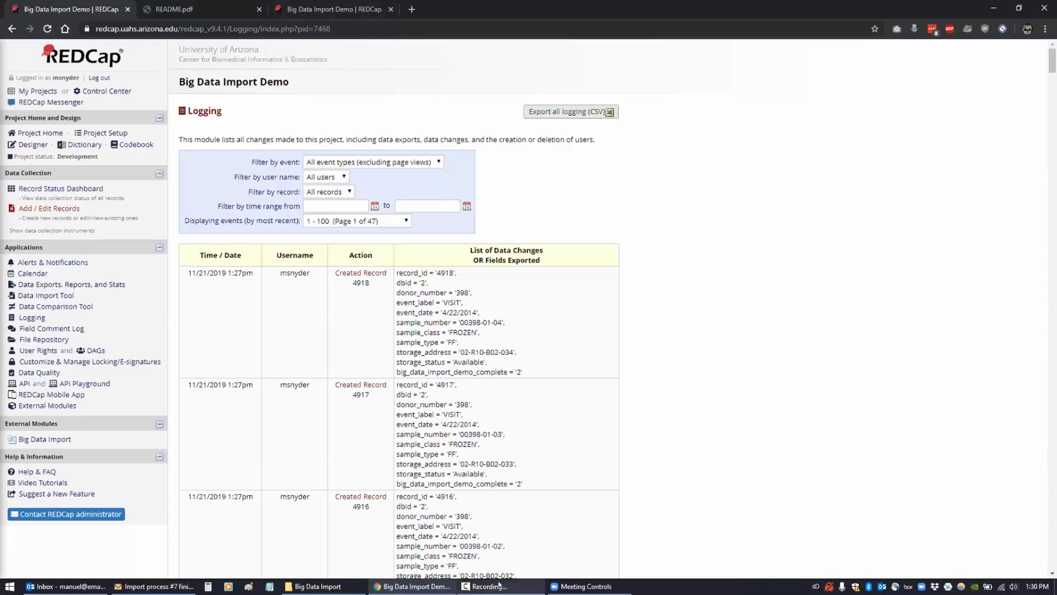
- Scroll the README's Import Information section, then switch through the tabs to the Big Data Import page
click(159, 10)
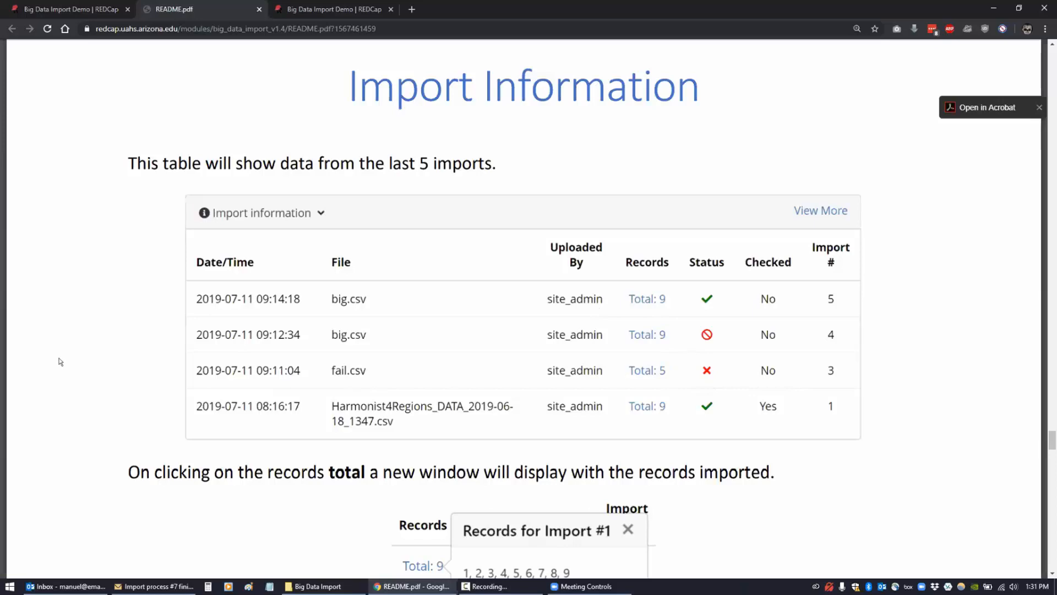
scroll(77, 316, down, 1)
scroll(79, 304, down, 4)
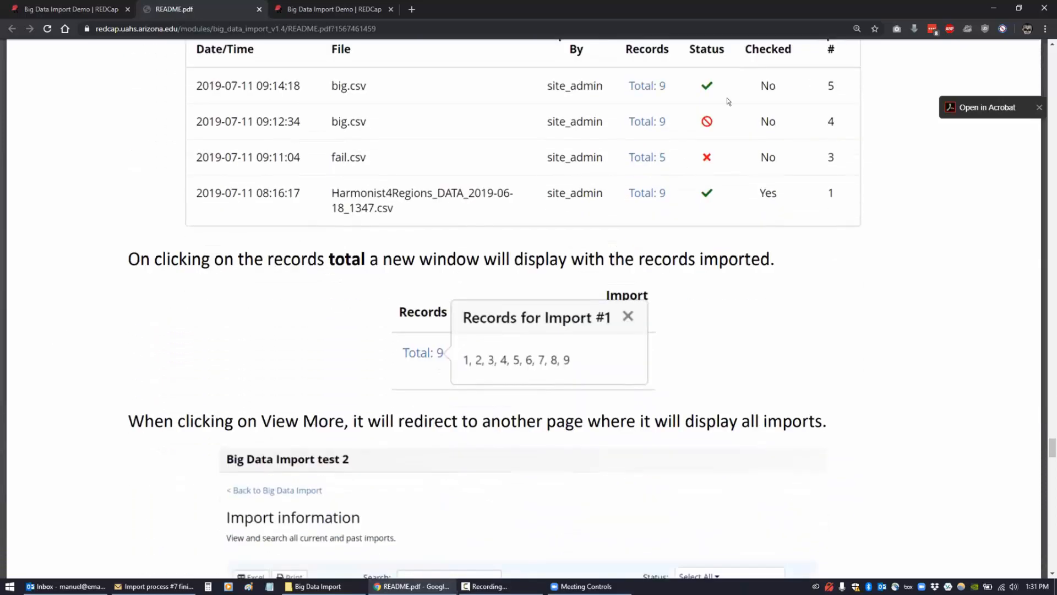
click(49, 9)
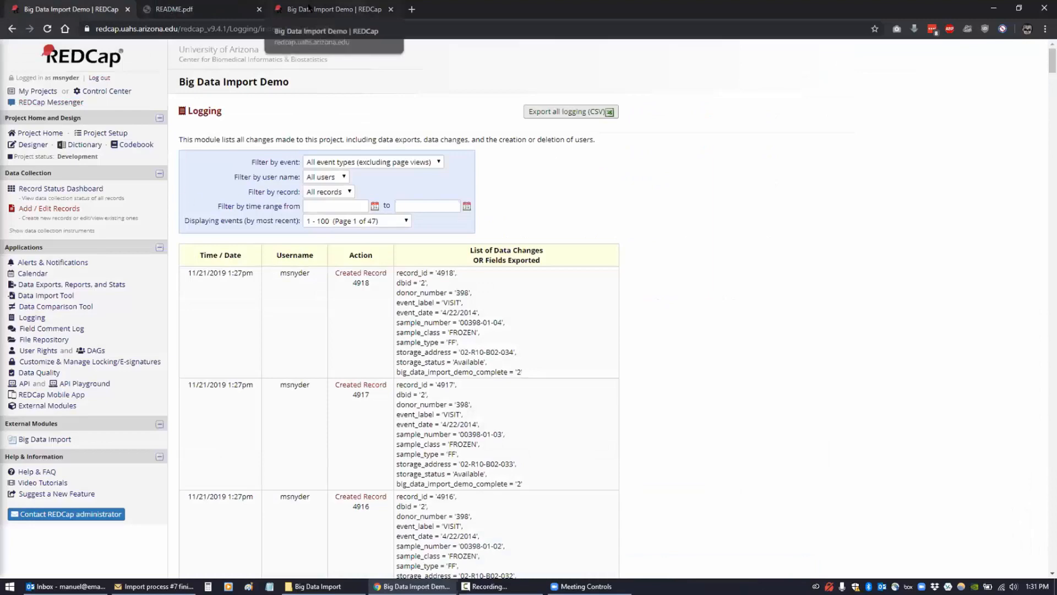
click(330, 9)
- View and select the list of record ids imported in Import #7, then close it
scroll(496, 342, down, 4)
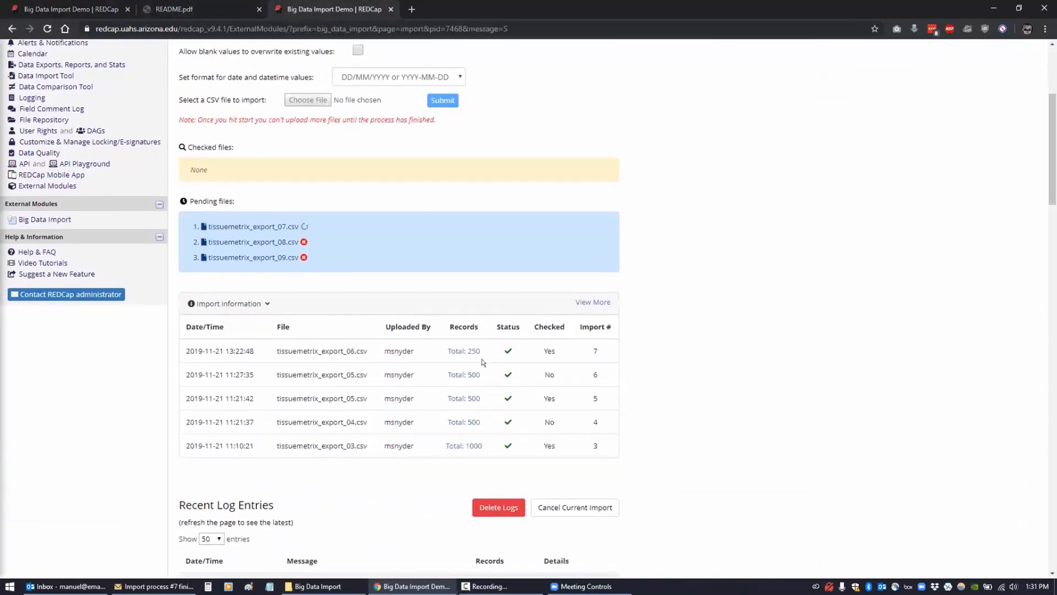
click(464, 351)
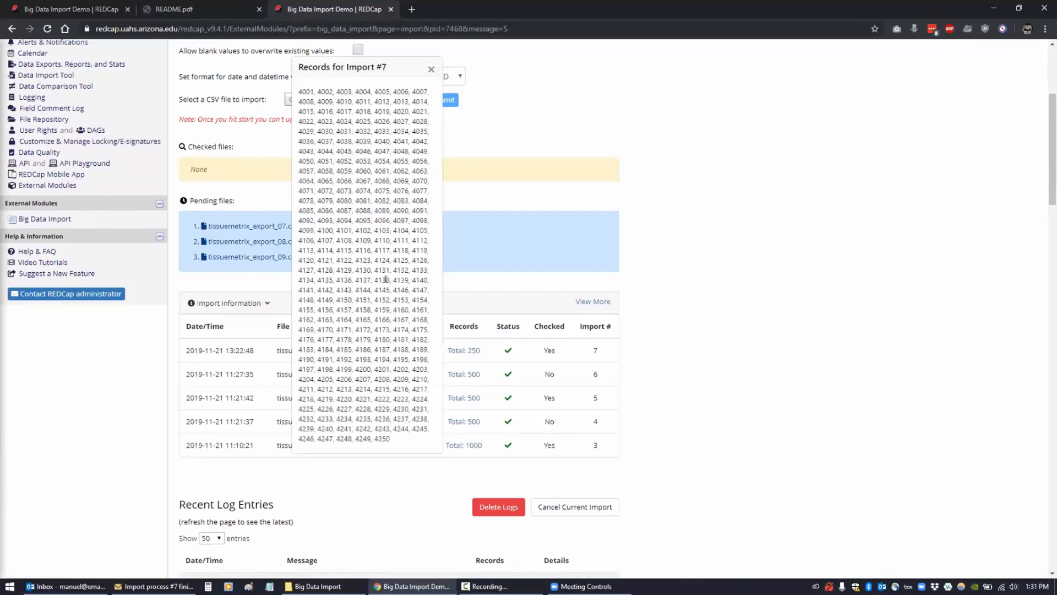
triple_click(324, 288)
click(325, 288)
click(431, 67)
- Reload the Big Data Import page to refresh the import progress
scroll(331, 165, down, 2)
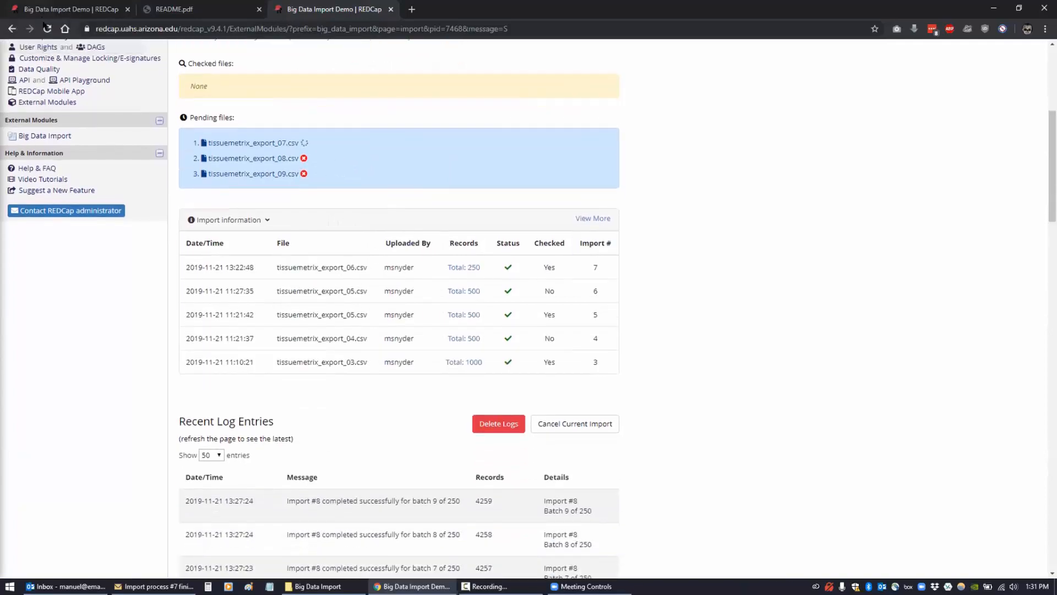
click(46, 27)
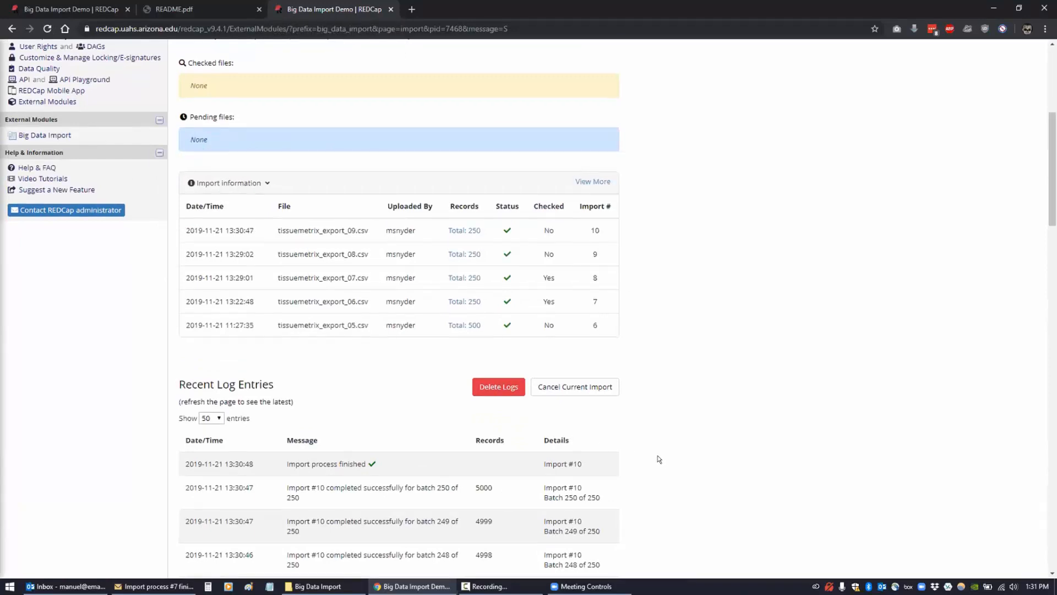
scroll(658, 460, down, 2)
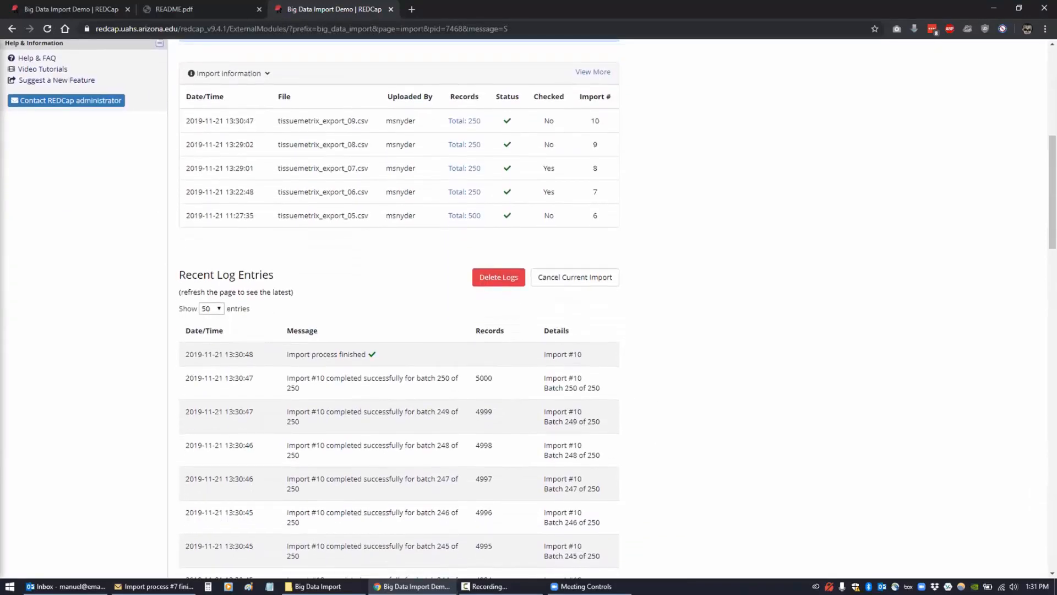
scroll(151, 185, up, 3)
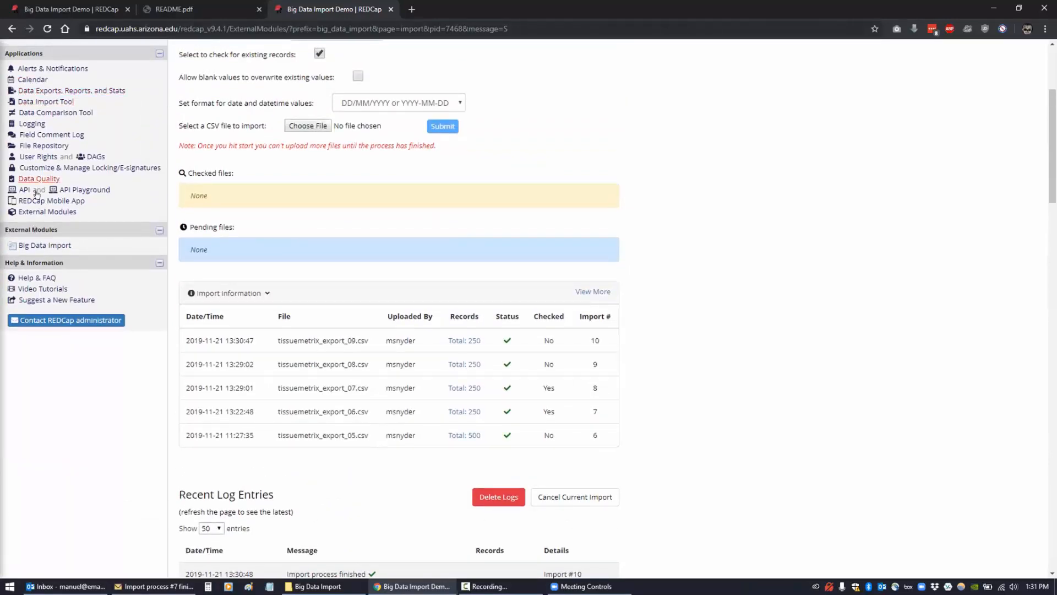
scroll(36, 194, up, 3)
- Reload the Logging page, highlight record 5000, and close the duplicate project tab
click(55, 10)
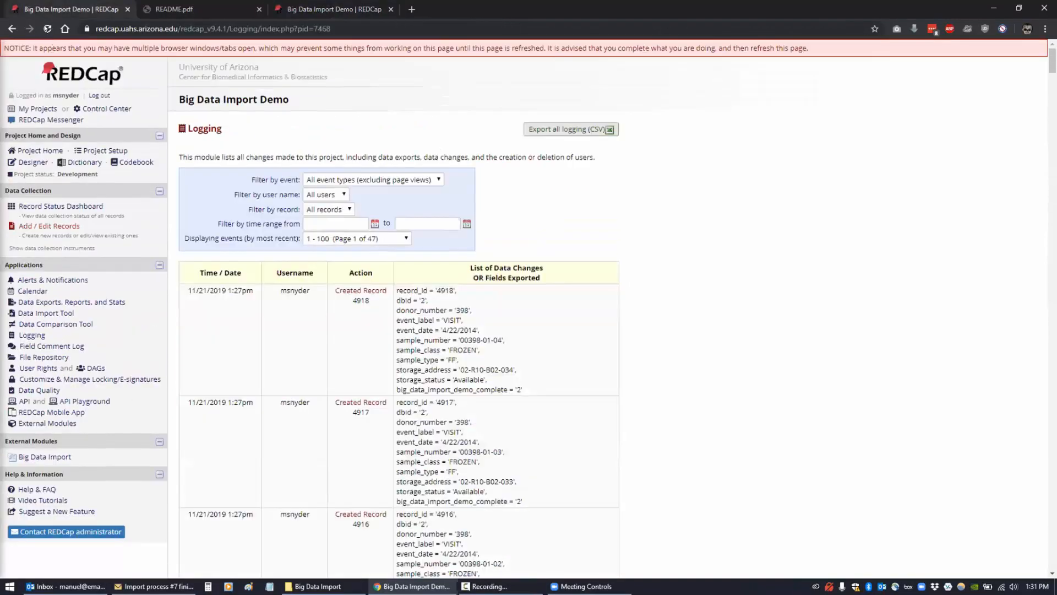
click(48, 29)
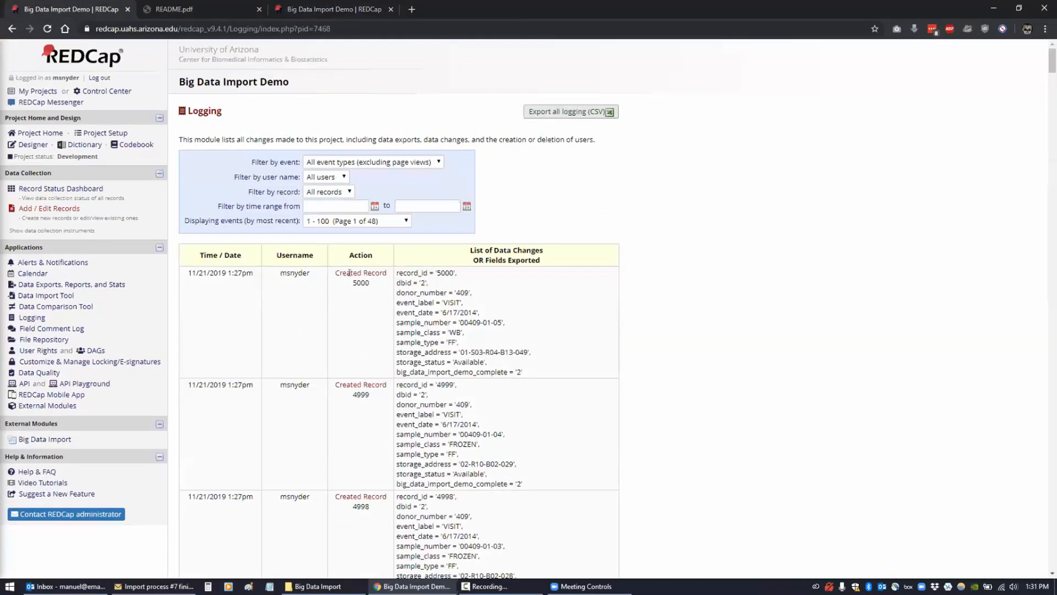
drag(350, 282, 370, 283)
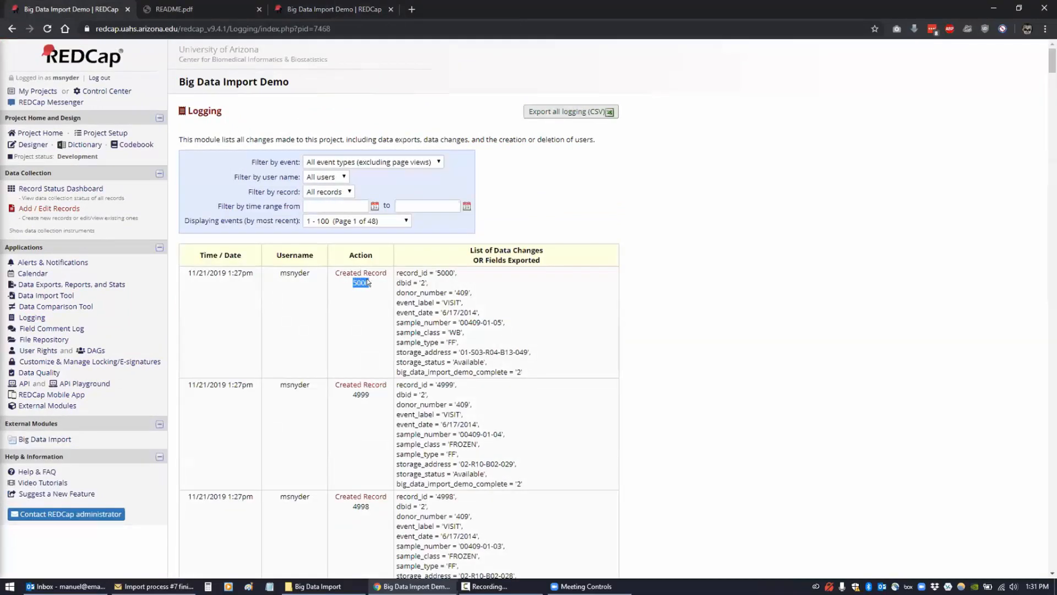
click(863, 346)
key(ctrl+w)
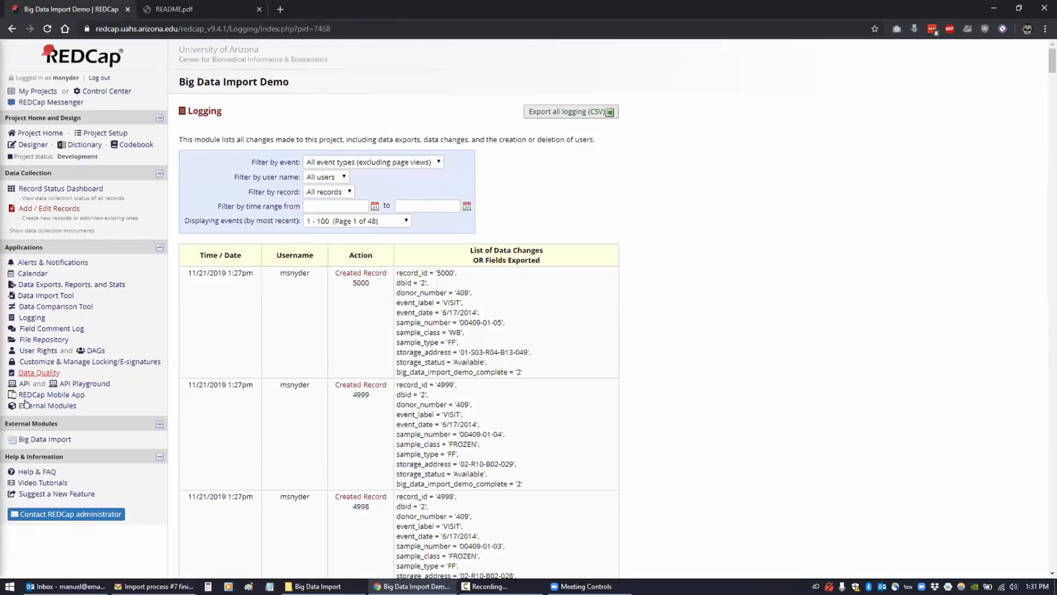
- Choose tissuemetrix_export_duplicates.csv in the Big Data Import tool and submit it for checking
click(33, 440)
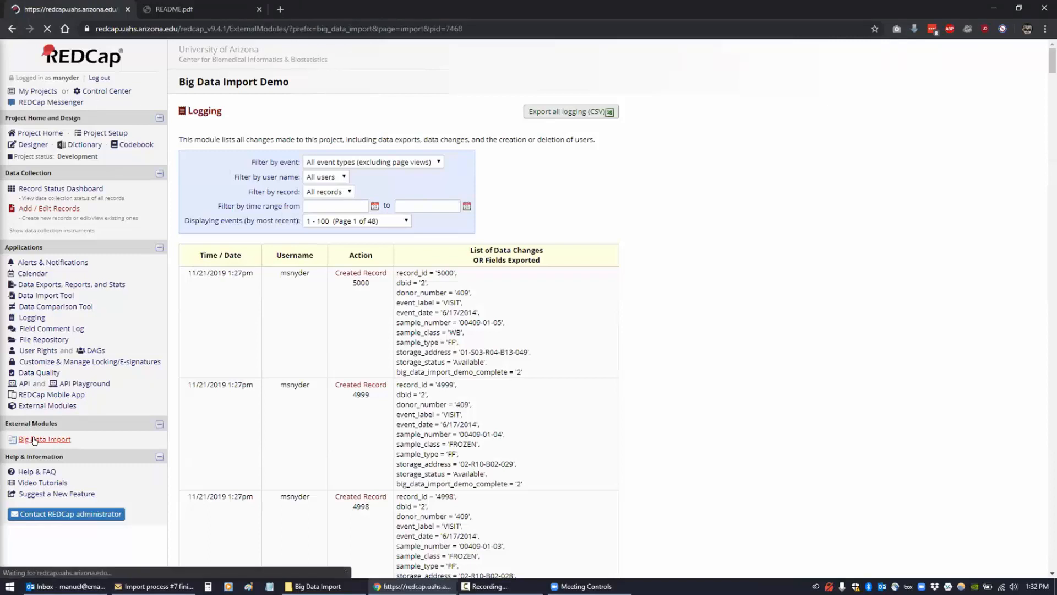
scroll(309, 330, down, 1)
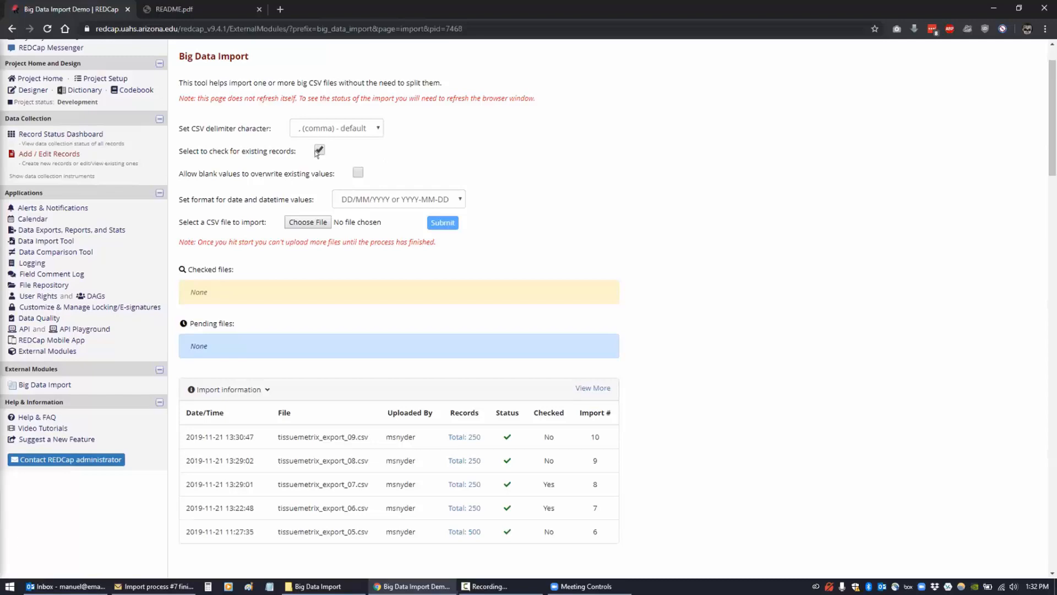
click(298, 222)
click(171, 191)
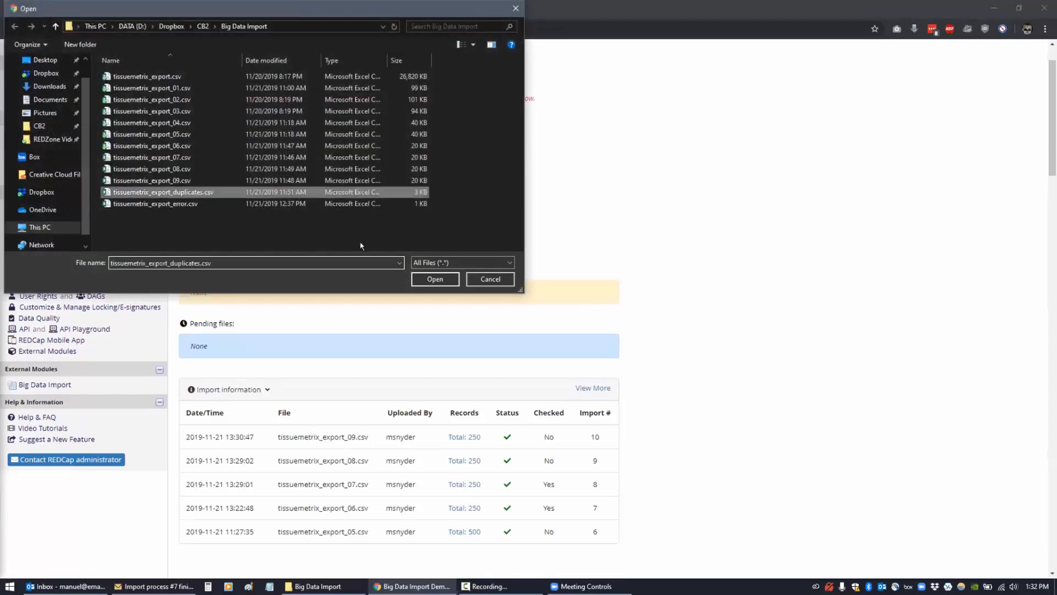
click(425, 280)
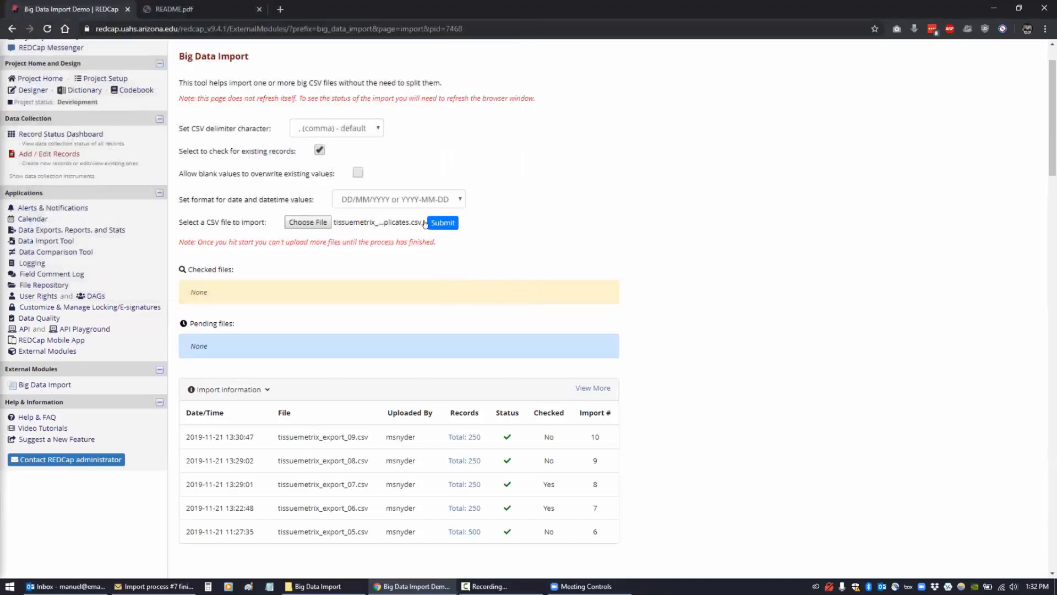
click(452, 222)
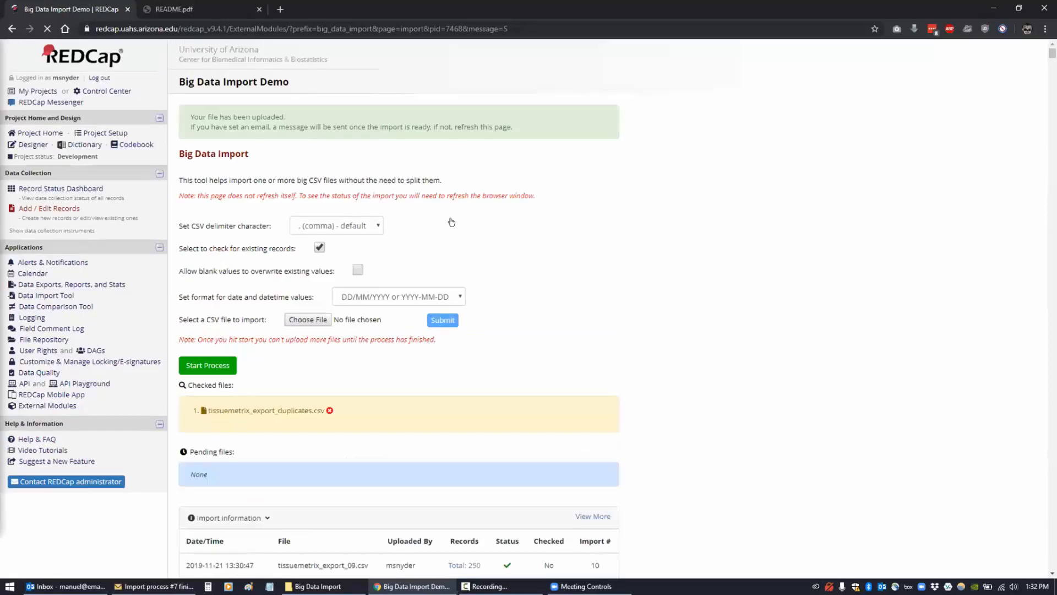
- Start checking the duplicates file and scroll down to Recent Log Entries
click(205, 366)
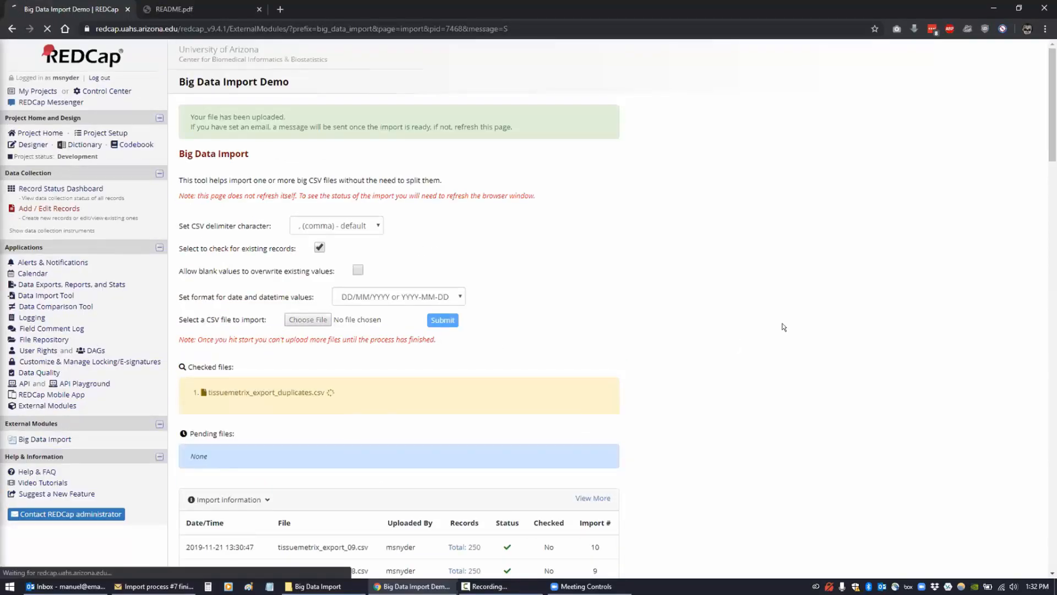
scroll(782, 322, down, 3)
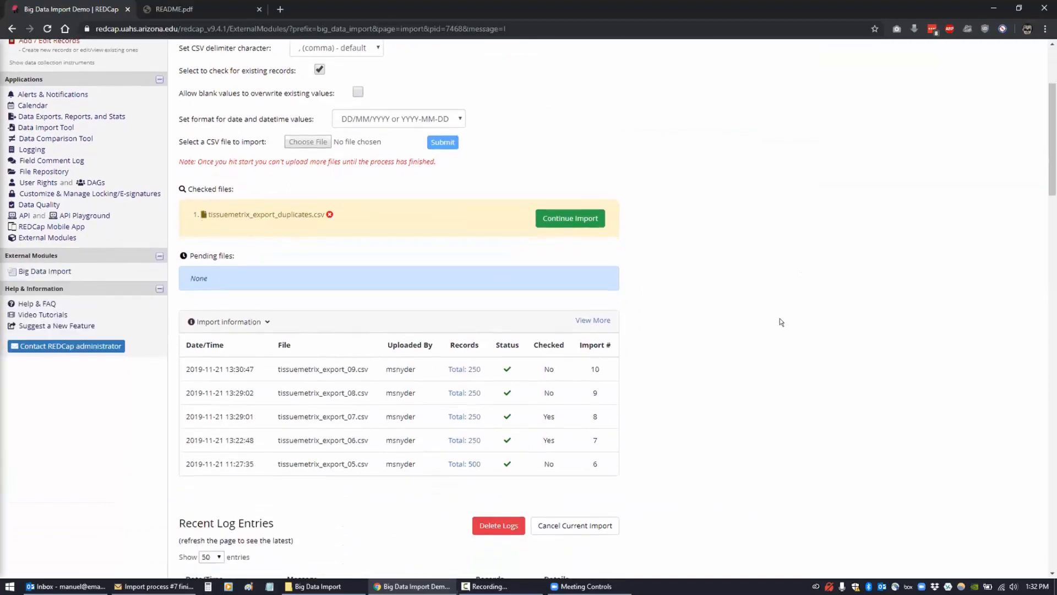
scroll(779, 319, down, 3)
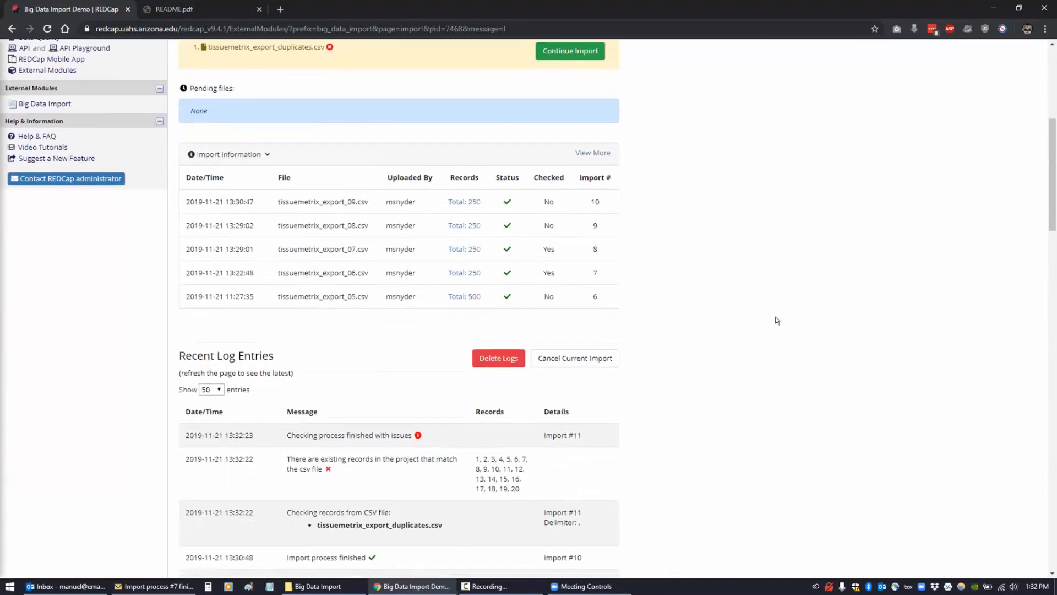
scroll(777, 320, down, 2)
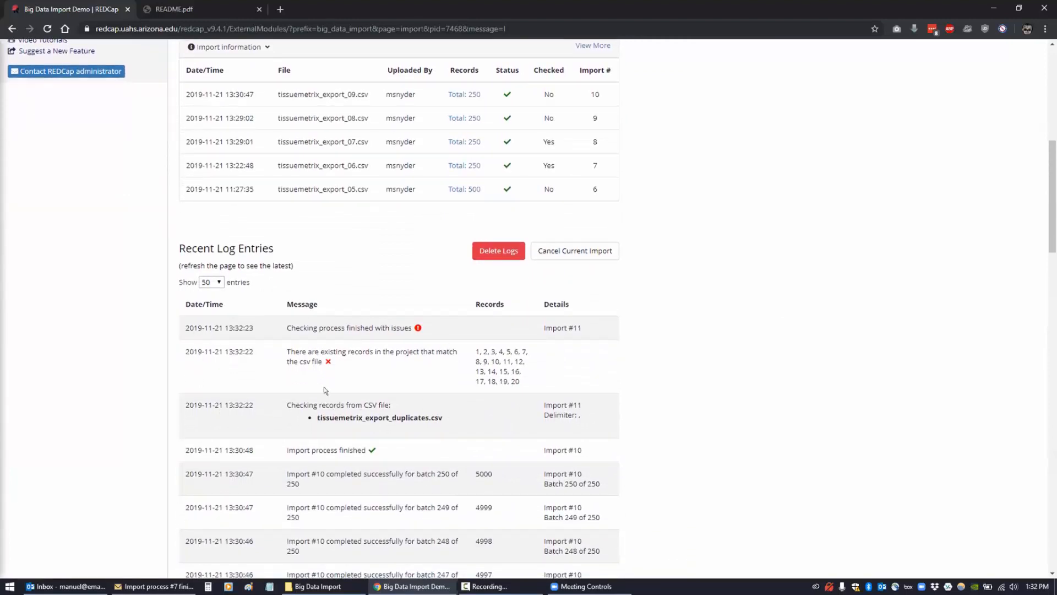
- Review Import #11's issue report listing existing records 1–20 as duplicates
drag(474, 348, 529, 379)
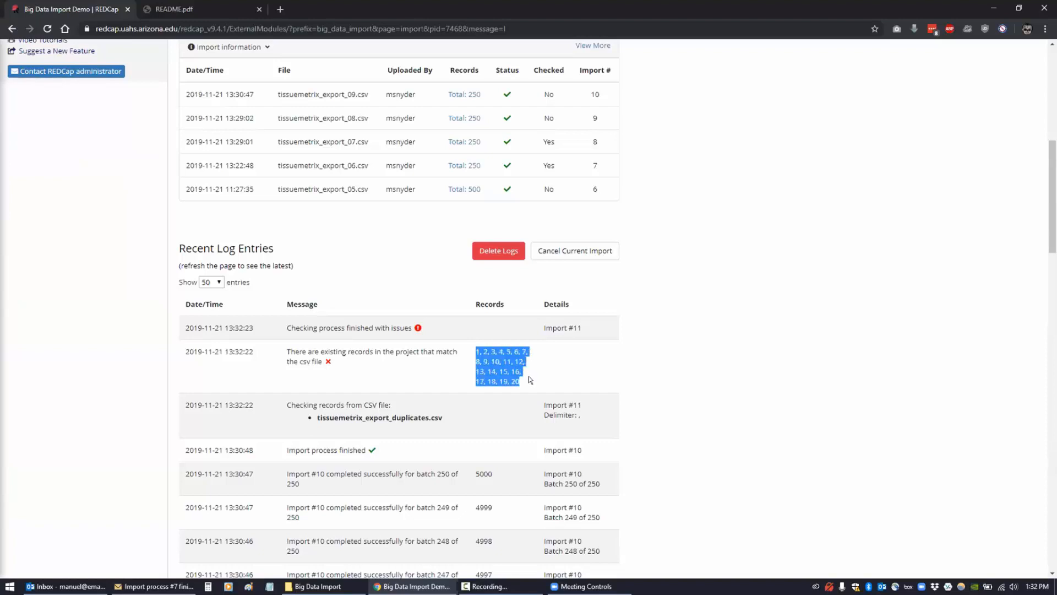
click(530, 380)
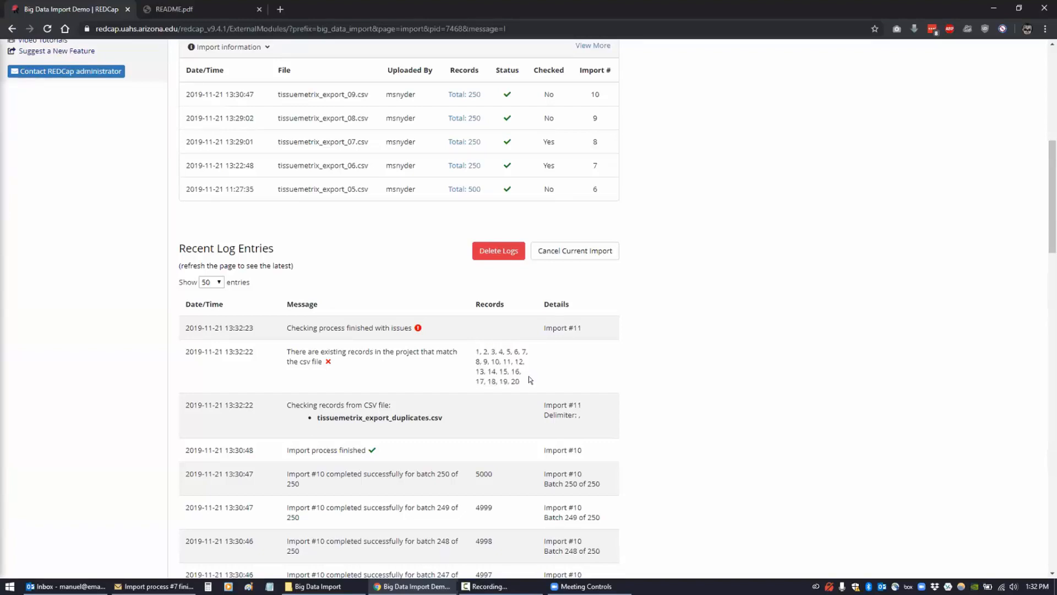
mouse_move(508, 371)
mouse_down()
mouse_move(466, 353)
mouse_move(519, 382)
mouse_up()
click(502, 367)
scroll(661, 369, up, 5)
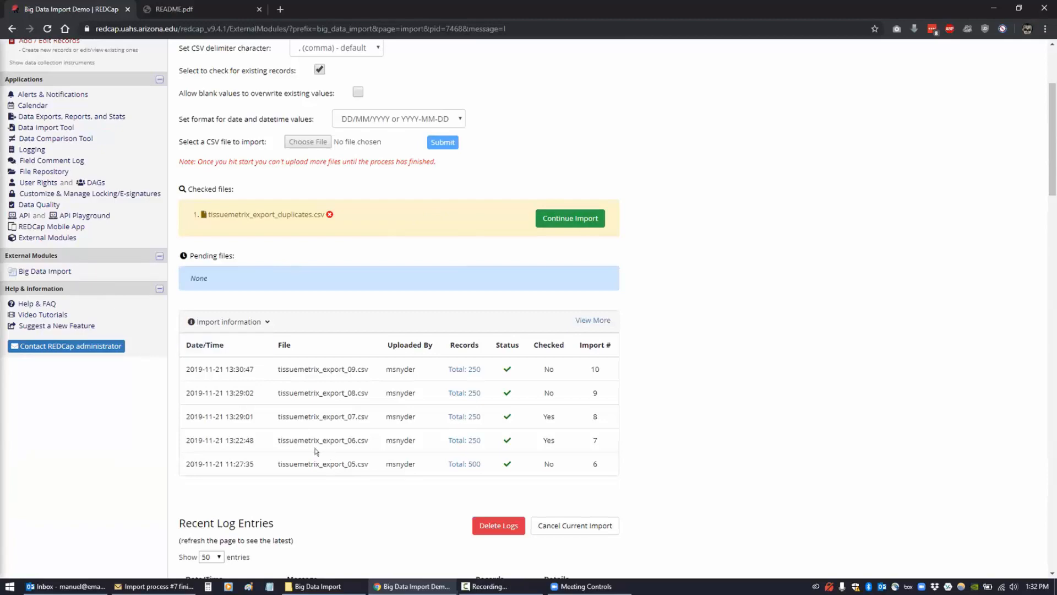
scroll(302, 433, down, 4)
scroll(302, 433, down, 1)
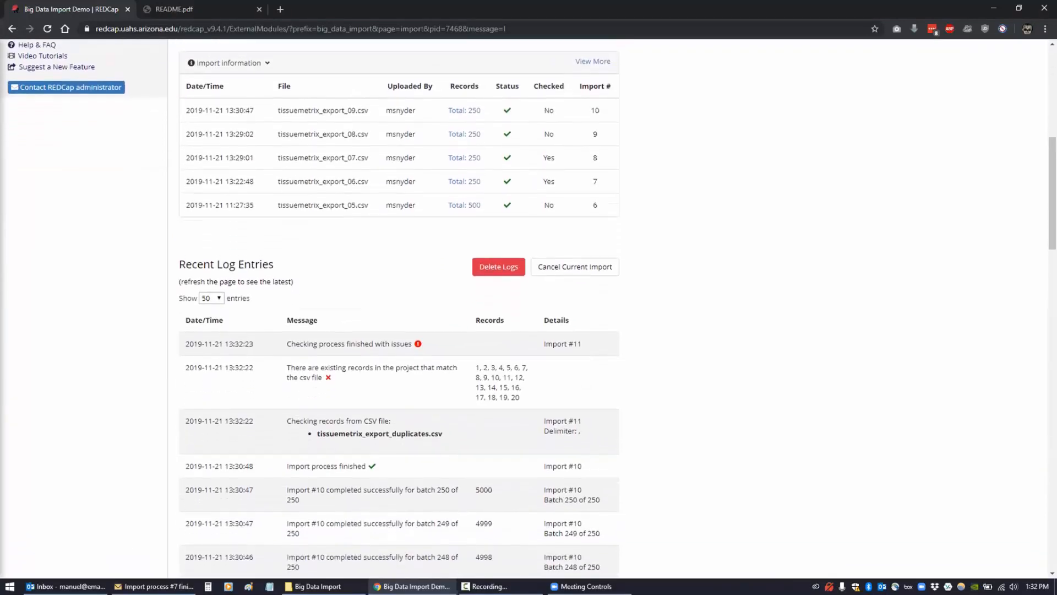
click(66, 586)
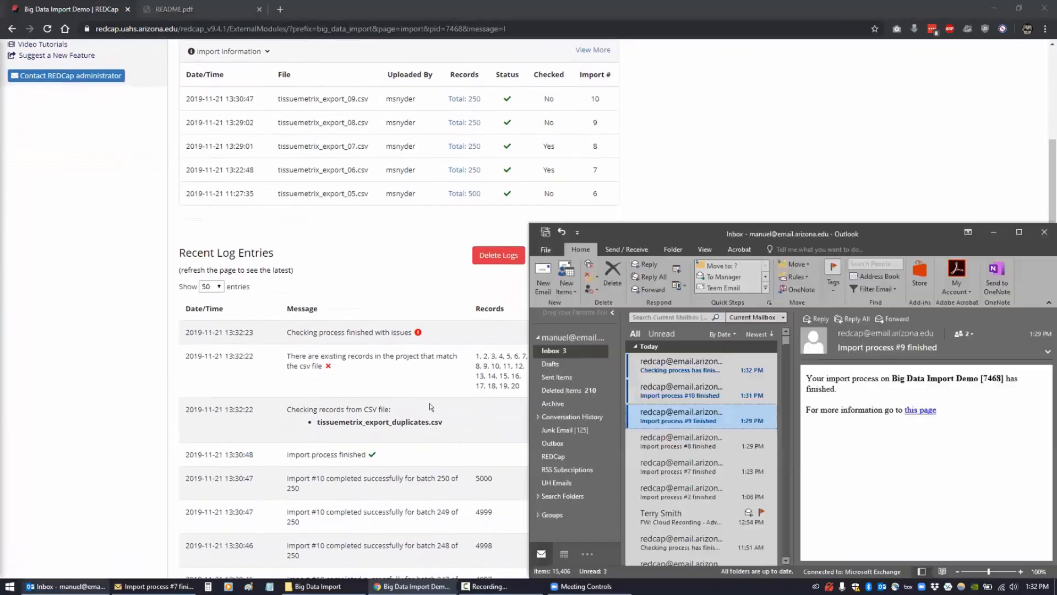
- Read the 'finished with existing records' email and the Import process #10 email, then return to REDCap
click(653, 368)
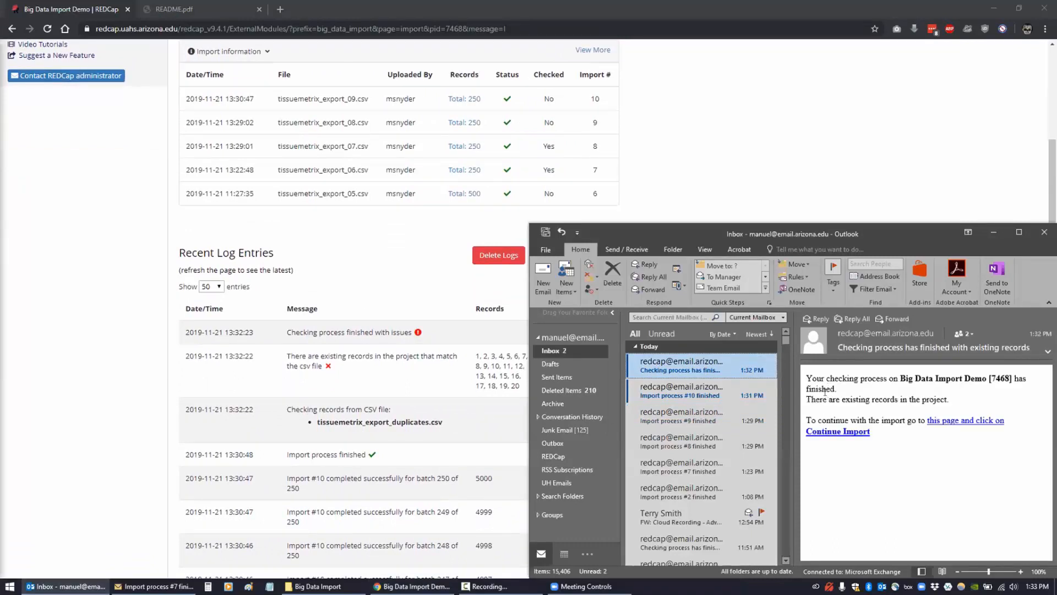
click(668, 396)
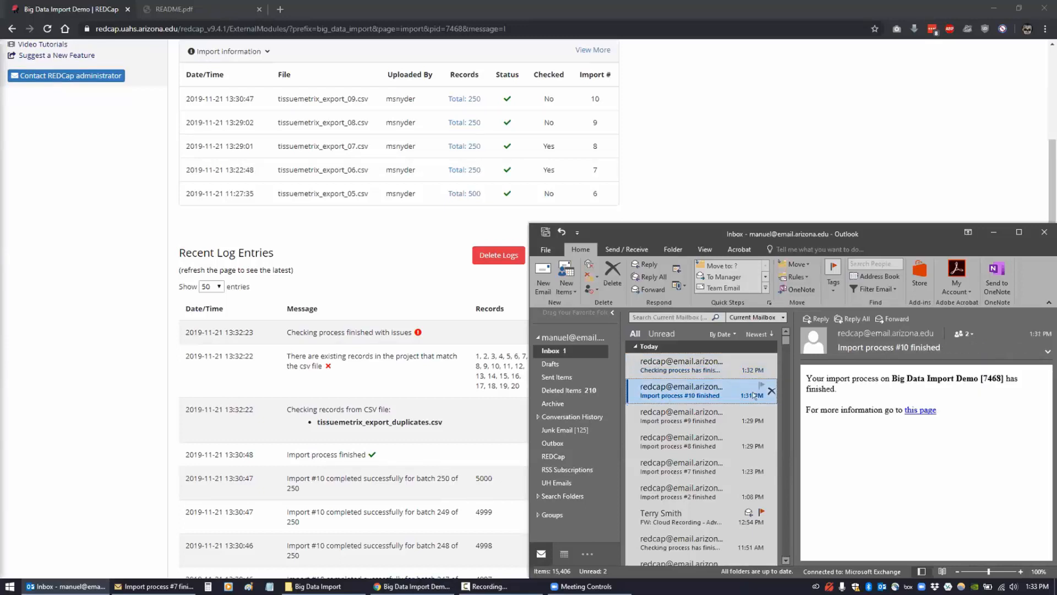
click(648, 370)
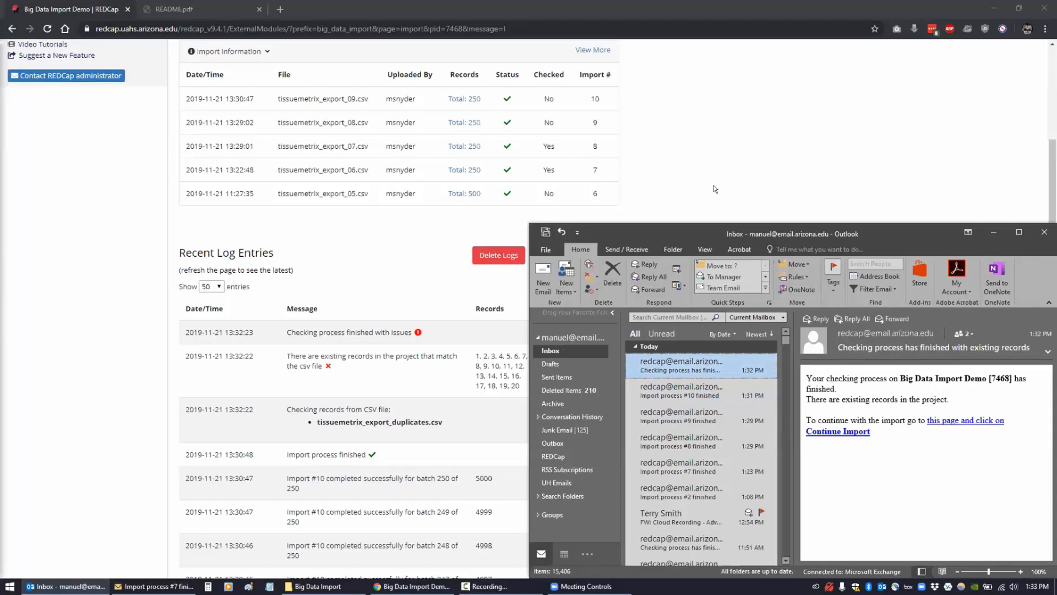
click(631, 194)
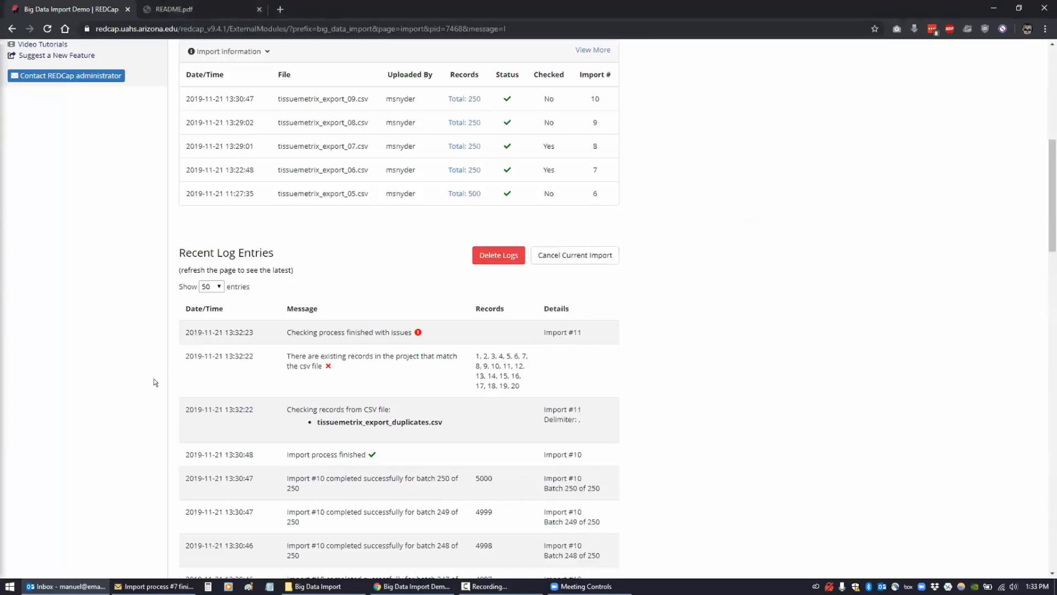
- Refresh the Big Data Import page and delete tissuemetrix_export_duplicates.csv from Checked files
scroll(154, 378, up, 8)
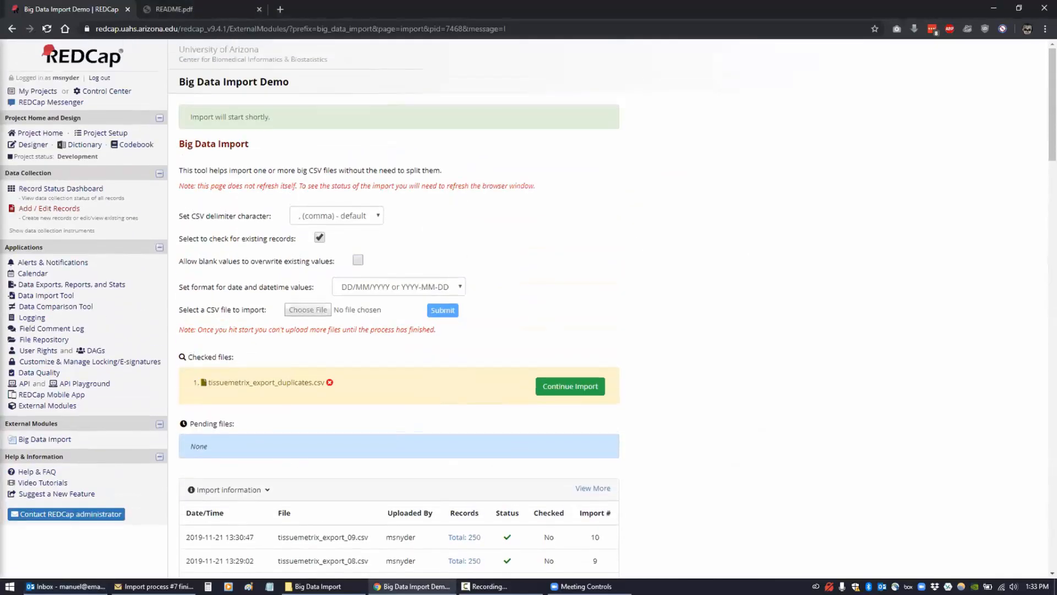
click(46, 28)
click(329, 382)
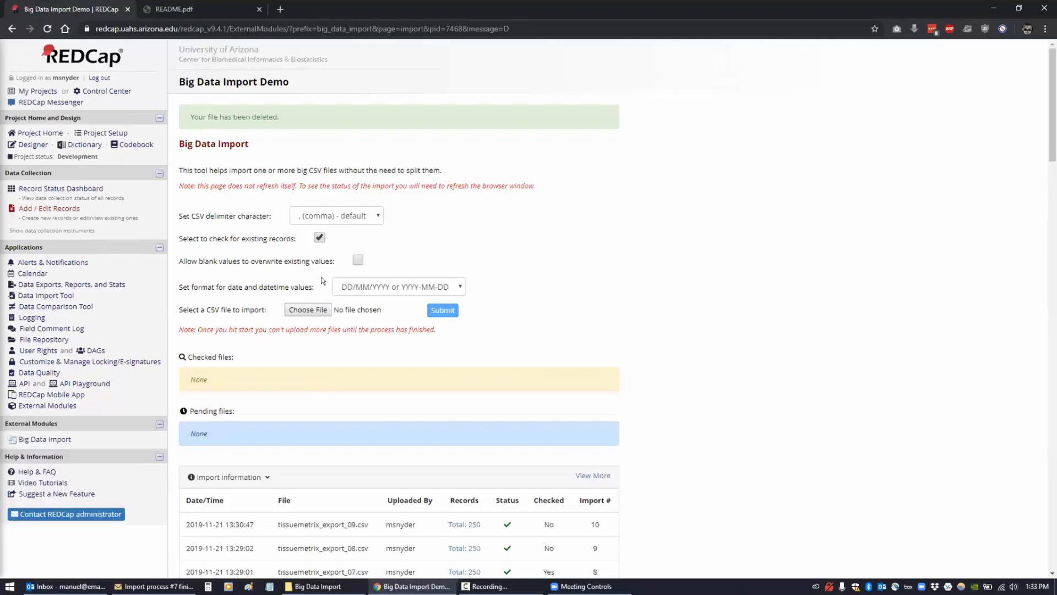
- Upload and process tissuemetrix_export_error.csv, logged as failed Import #11 with 1 record
click(318, 310)
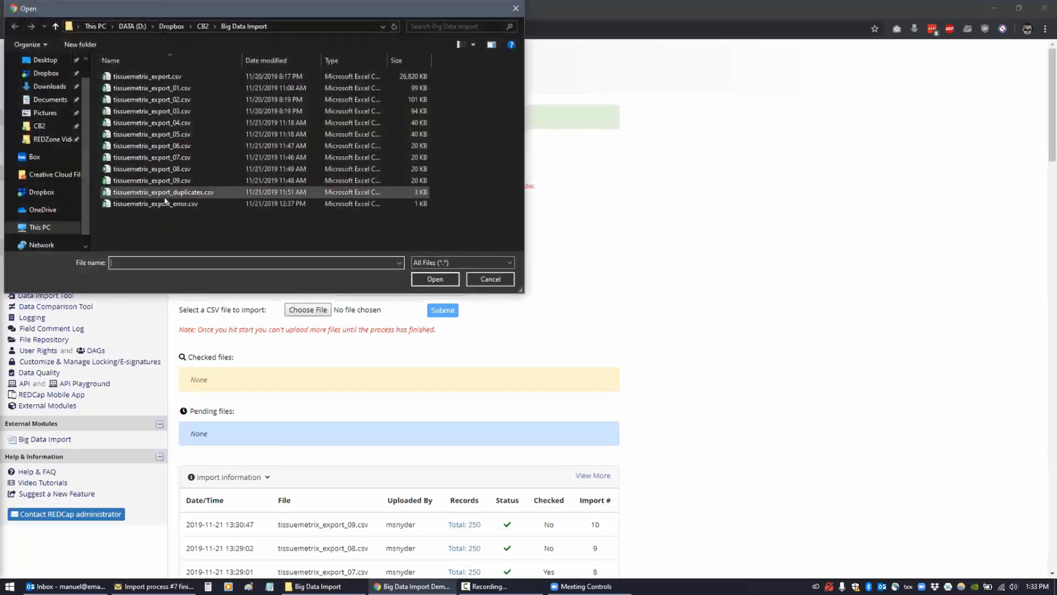
click(166, 204)
click(414, 277)
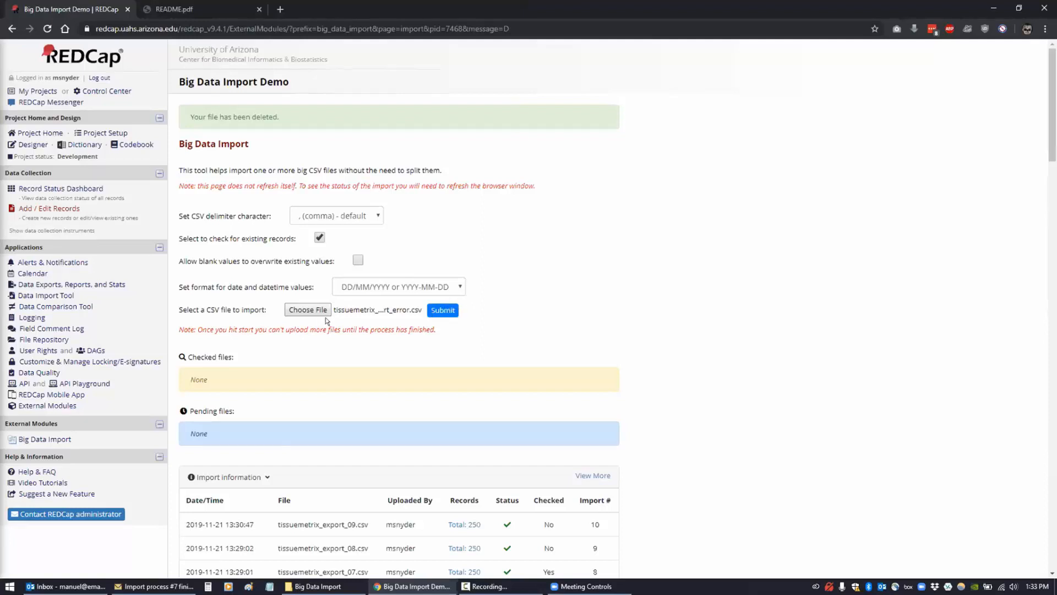
click(441, 311)
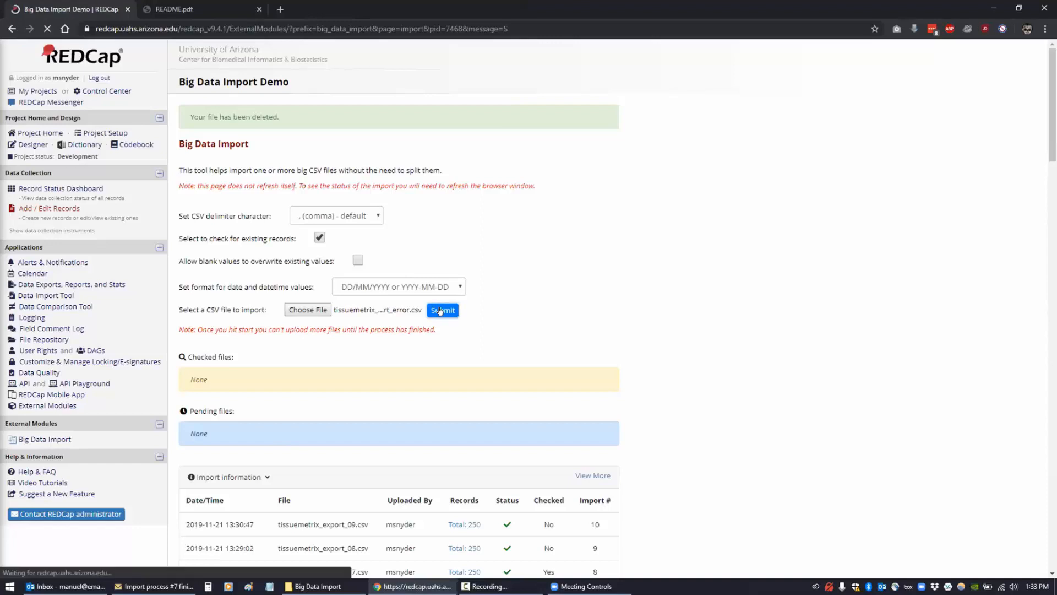
click(208, 368)
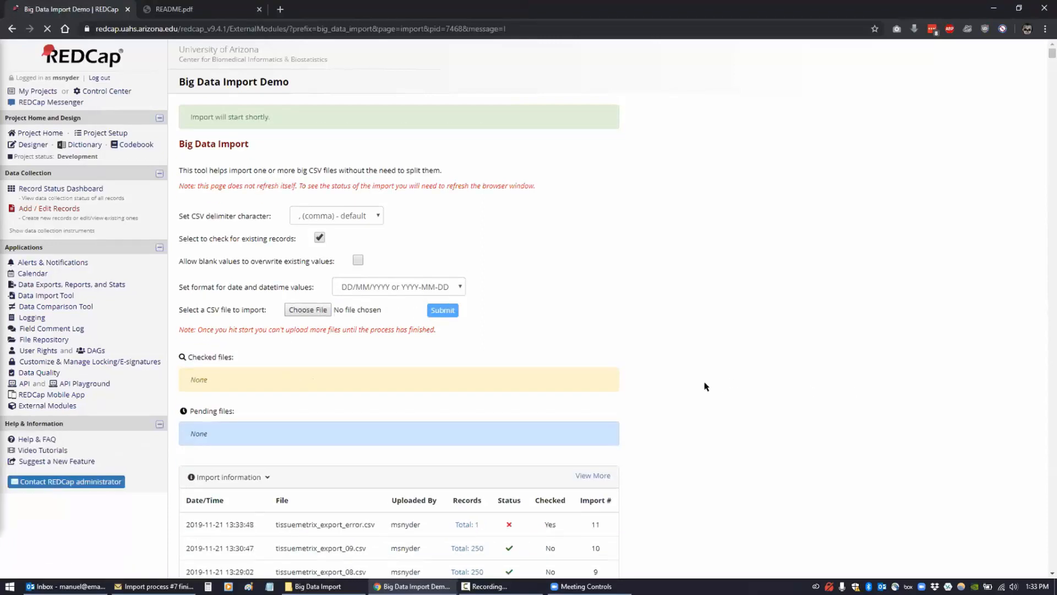
scroll(706, 382, down, 3)
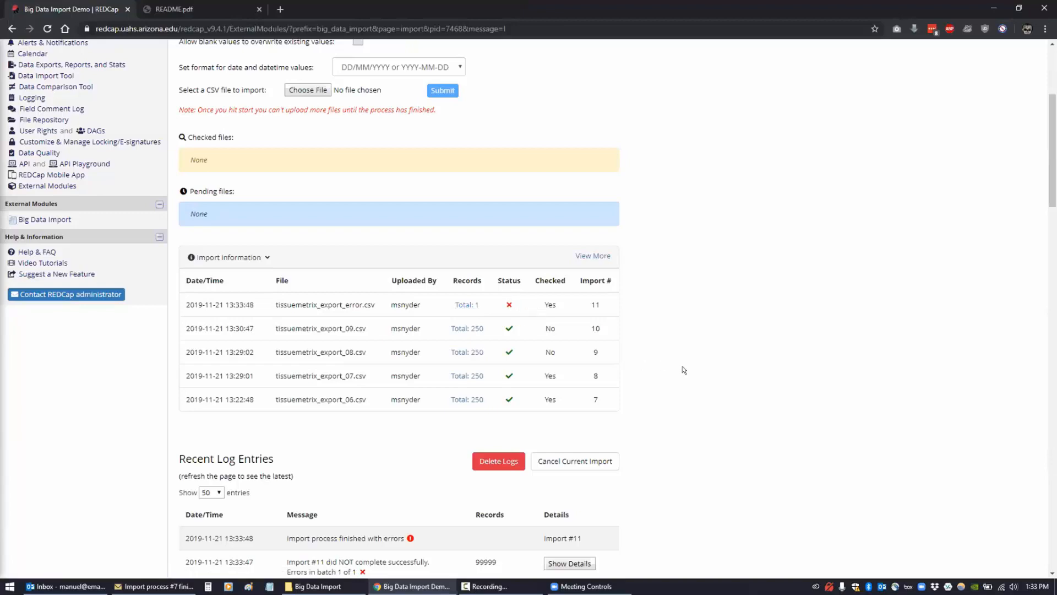
- Inspect Import #11's failure details, pinpointing record 99999 and unknown field sample_volume
scroll(683, 363, down, 3)
scroll(684, 363, down, 3)
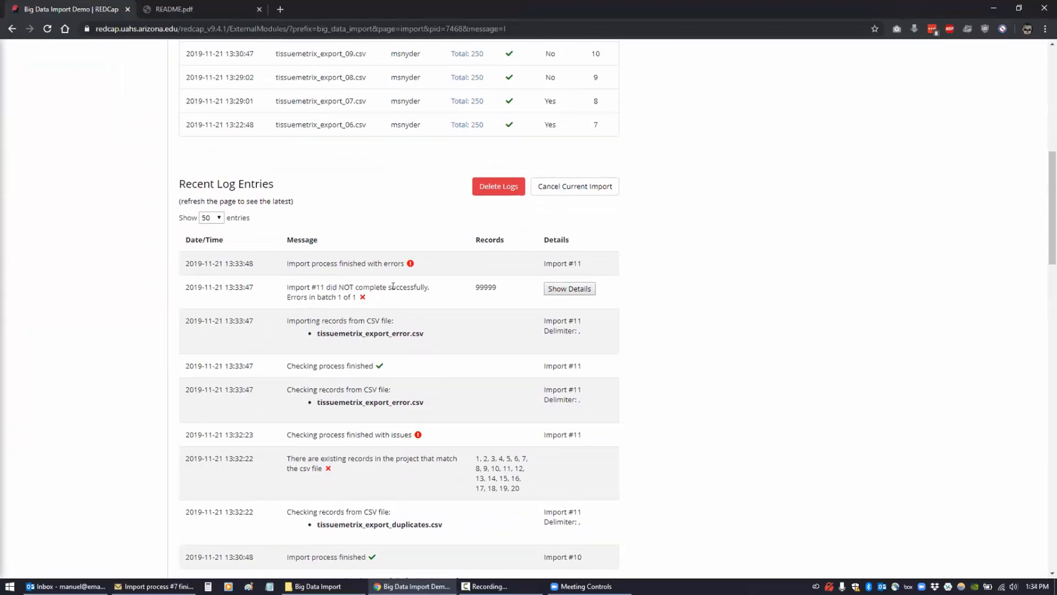
double_click(485, 285)
click(481, 286)
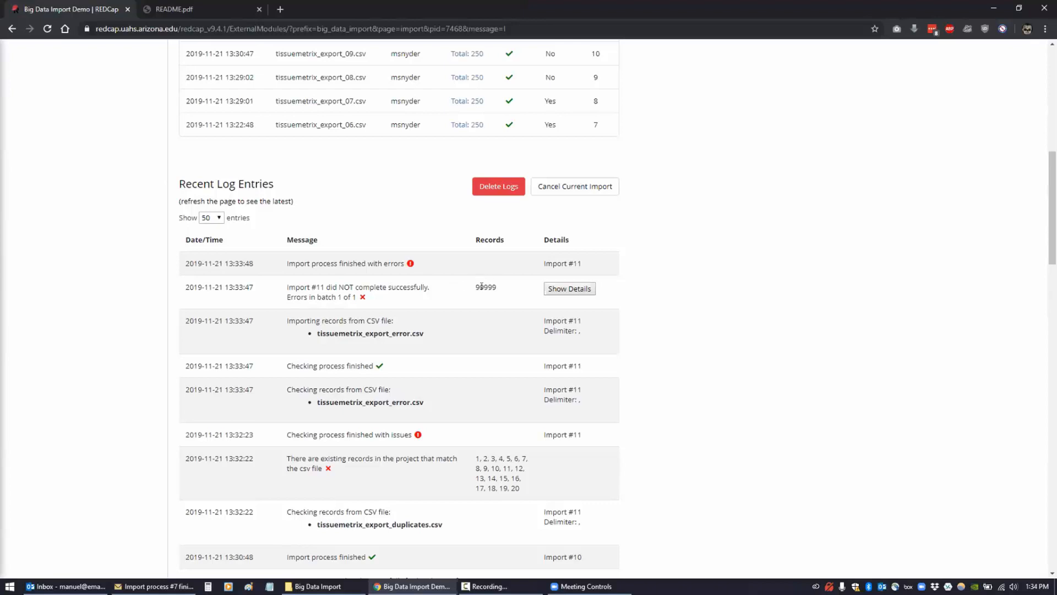
click(557, 290)
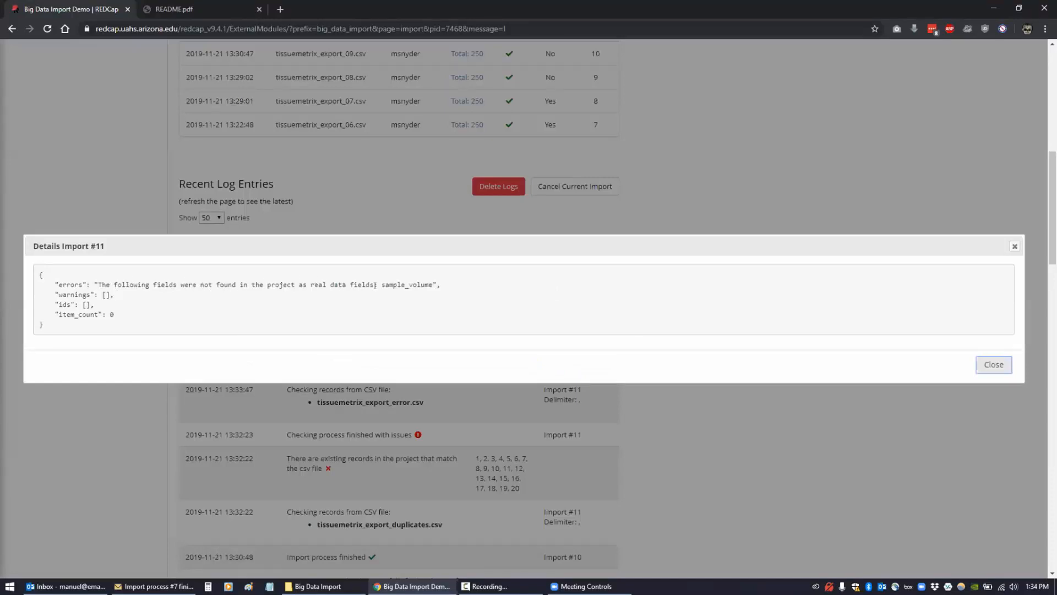
drag(380, 284, 433, 285)
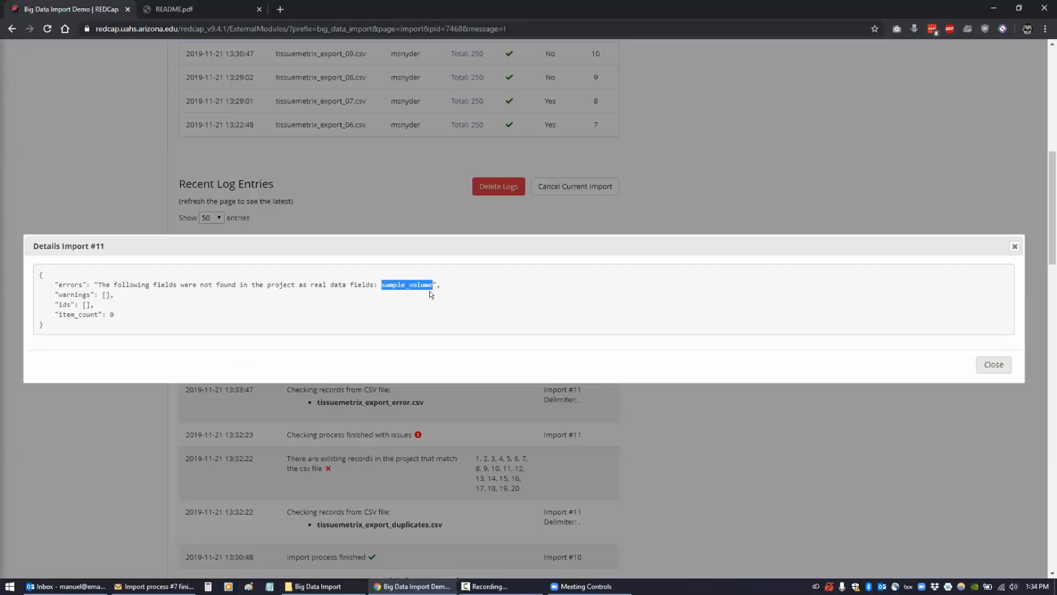
click(325, 296)
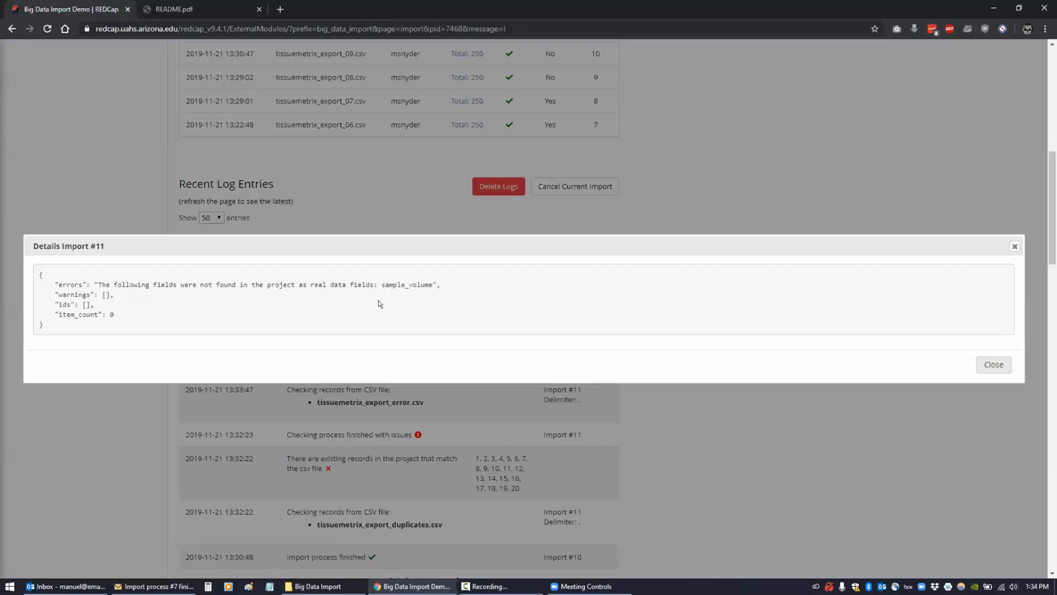
- Close the error details, scan Recent Log Entries, and bring up README.pdf
click(994, 365)
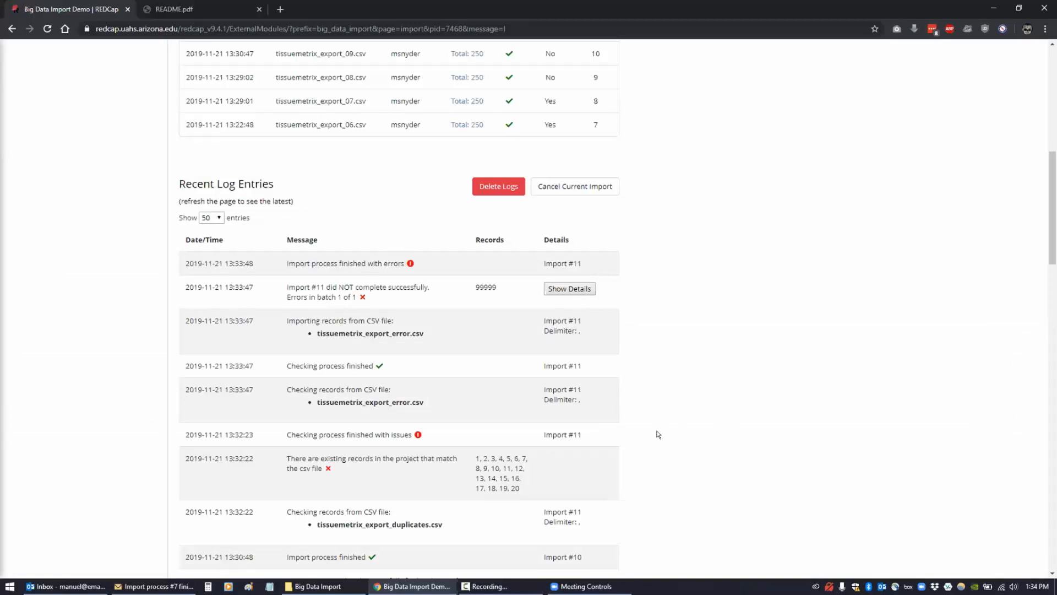
scroll(662, 434, down, 2)
scroll(658, 435, down, 2)
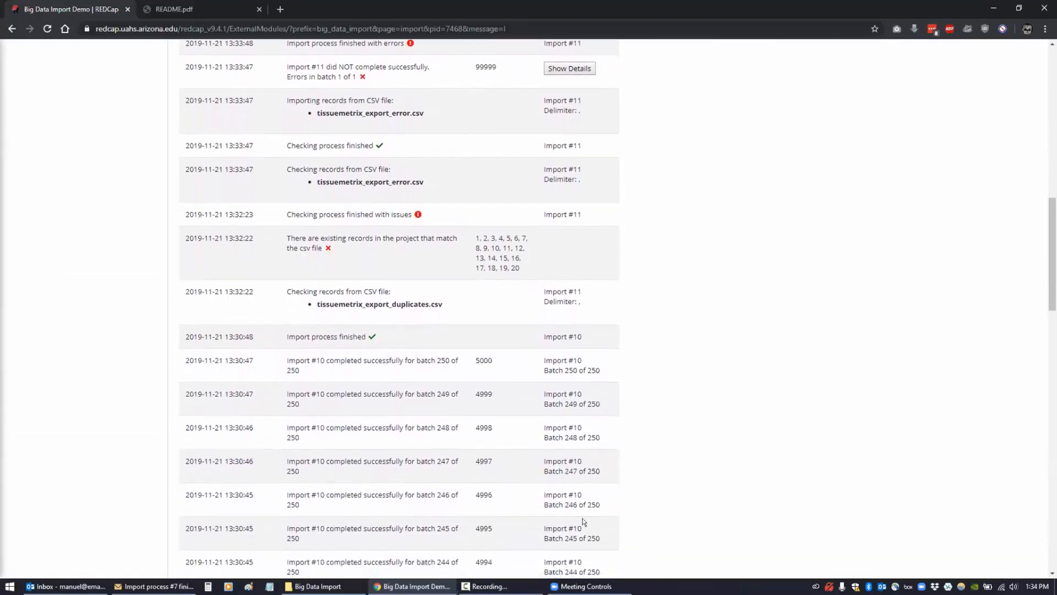
click(174, 9)
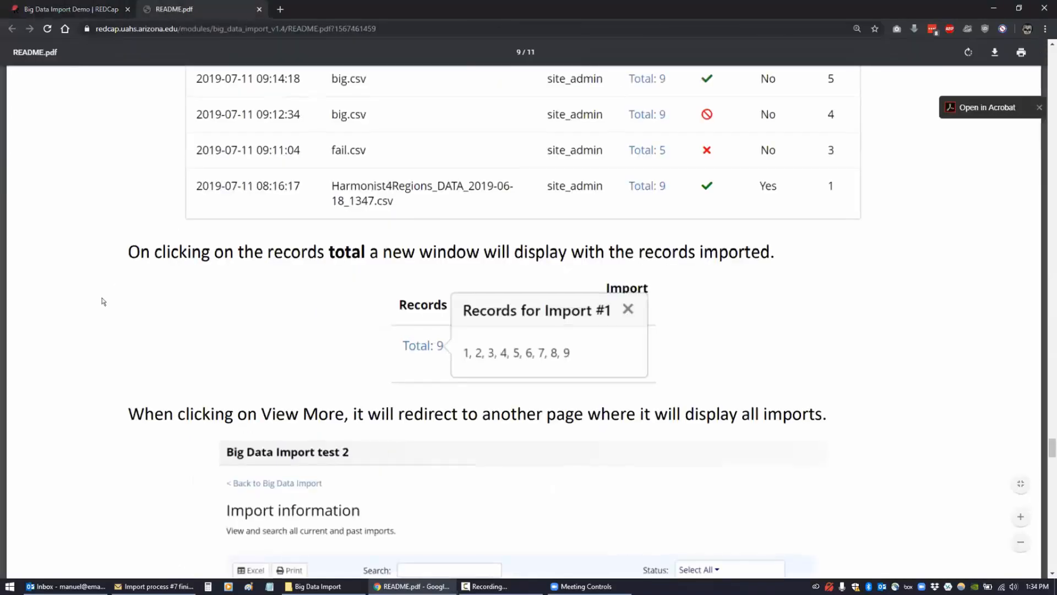
- Read the README's Logs and Delete Logs pages, then go back to the Big Data Import log
scroll(103, 302, down, 4)
scroll(103, 301, down, 14)
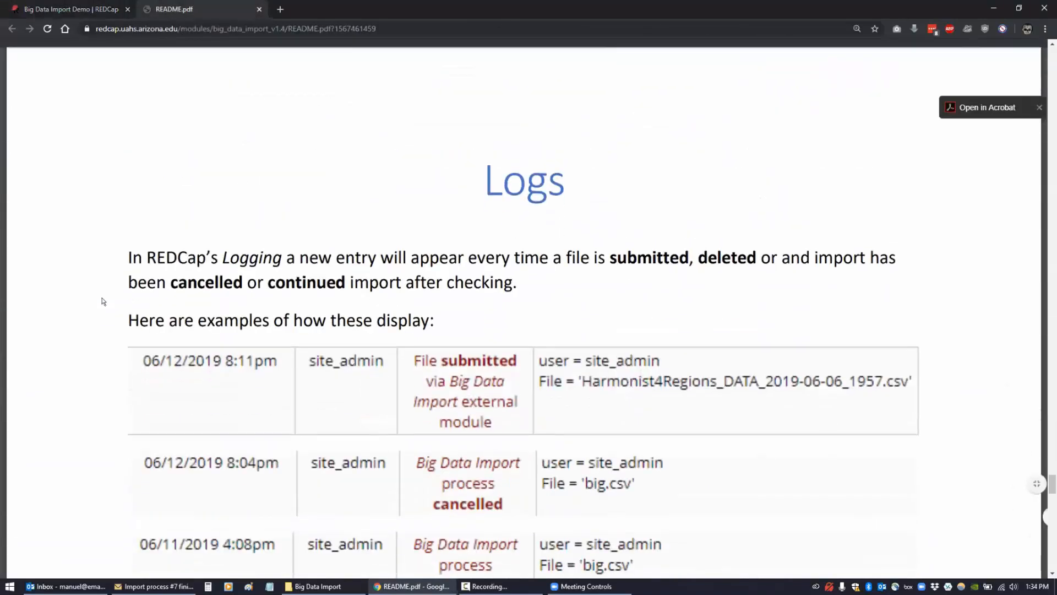
scroll(103, 301, down, 2)
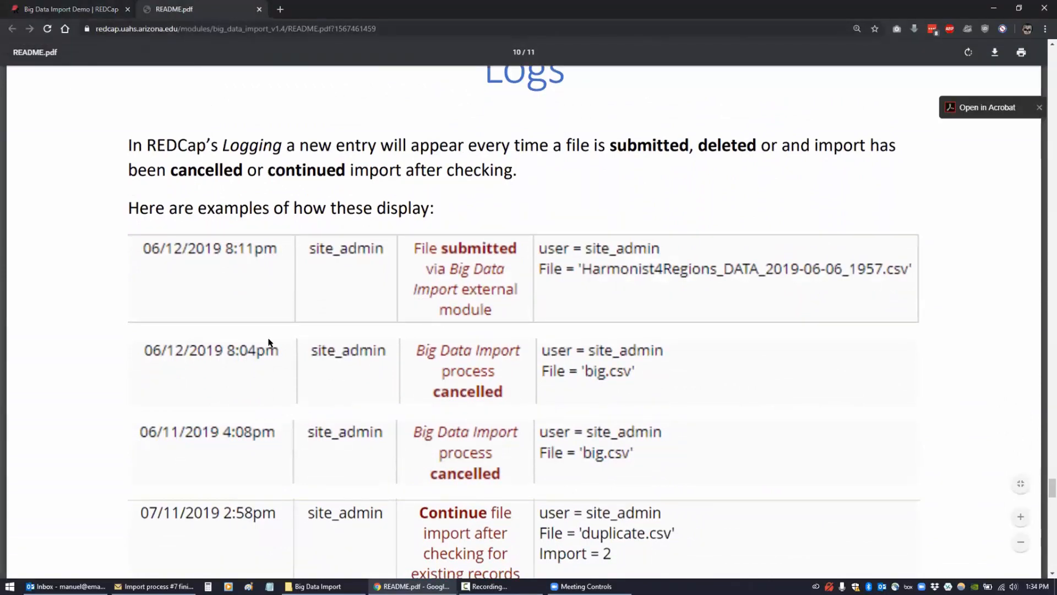
scroll(292, 331, down, 2)
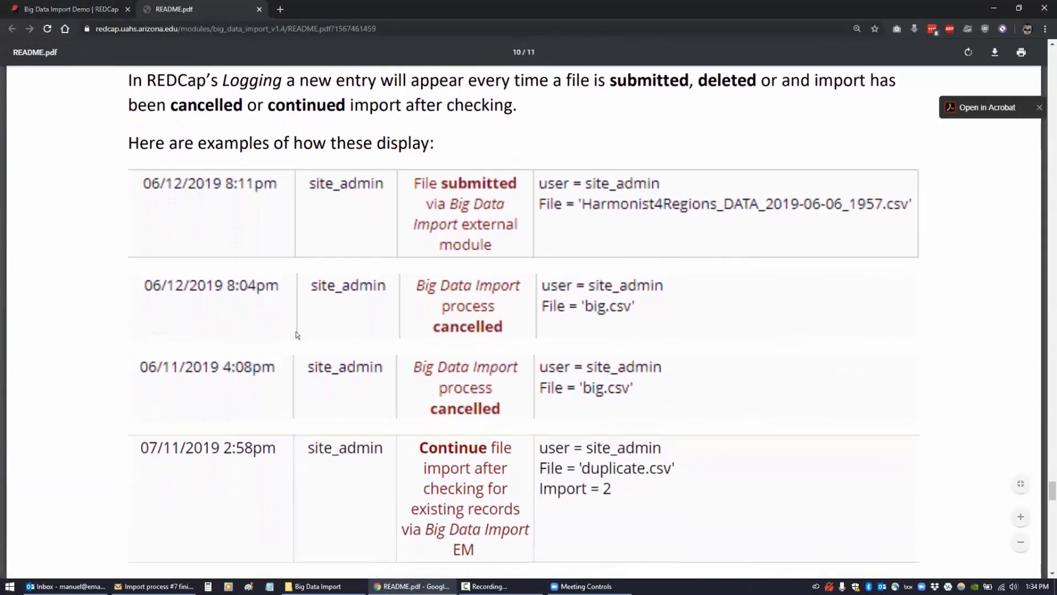
scroll(453, 281, down, 1)
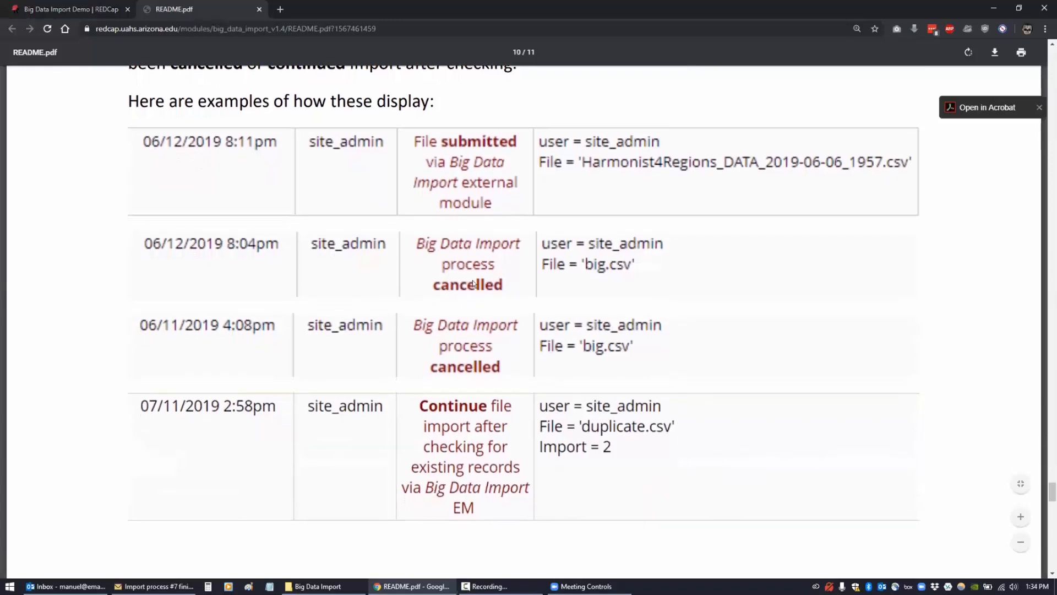
scroll(433, 351, down, 5)
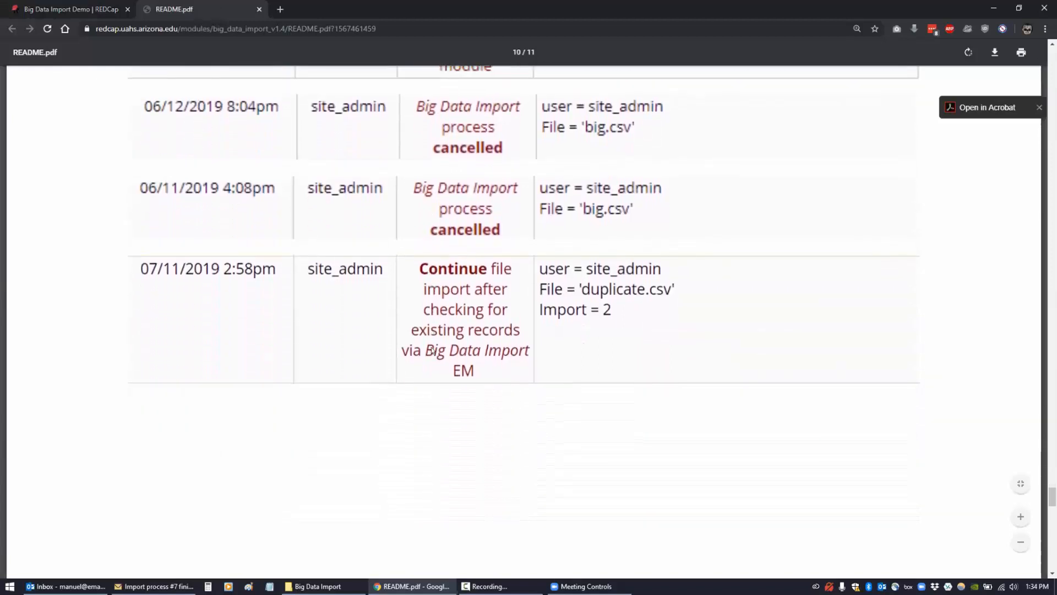
scroll(432, 351, down, 8)
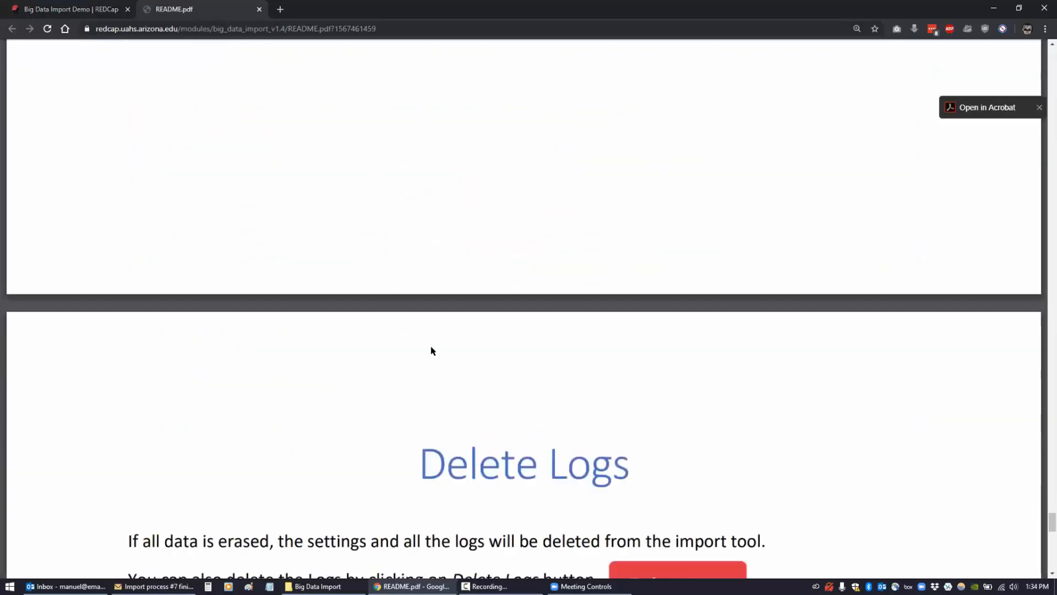
scroll(432, 351, down, 4)
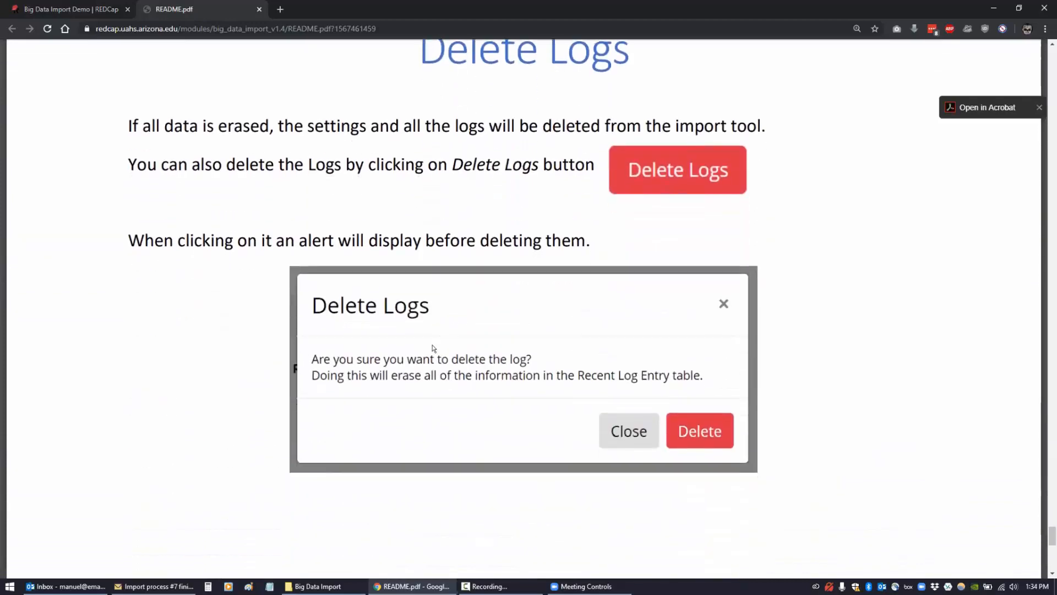
click(58, 10)
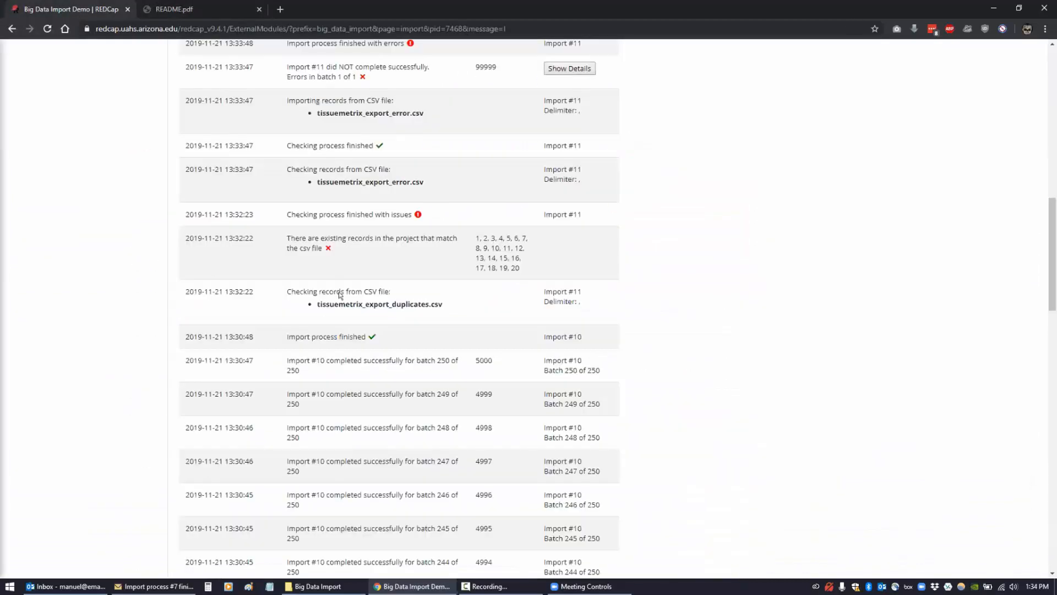
scroll(1038, 323, up, 4)
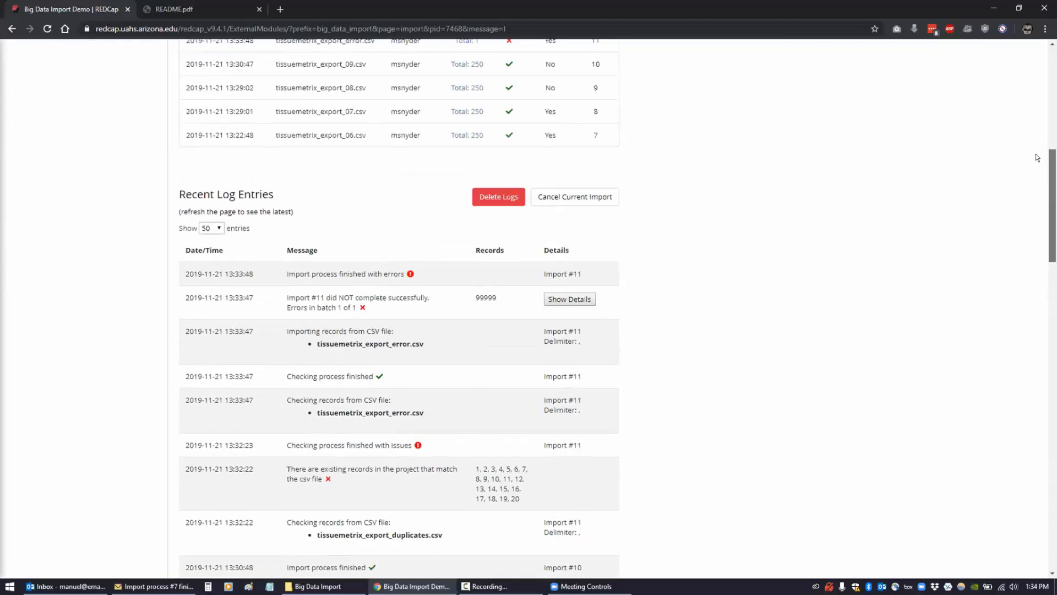
scroll(1038, 322, down, 12)
scroll(1038, 322, down, 14)
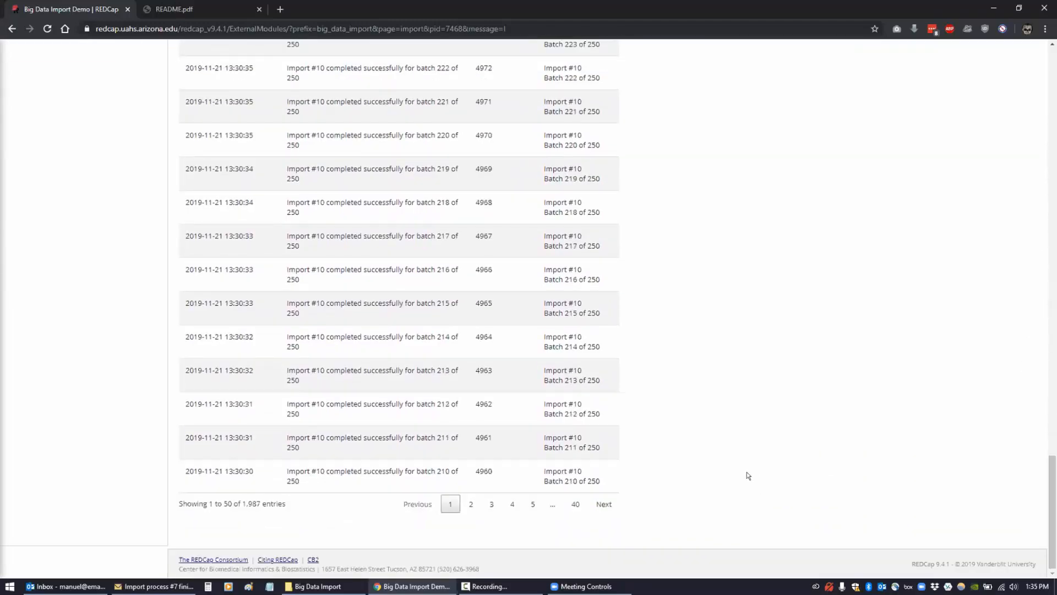
double_click(242, 501)
click(274, 509)
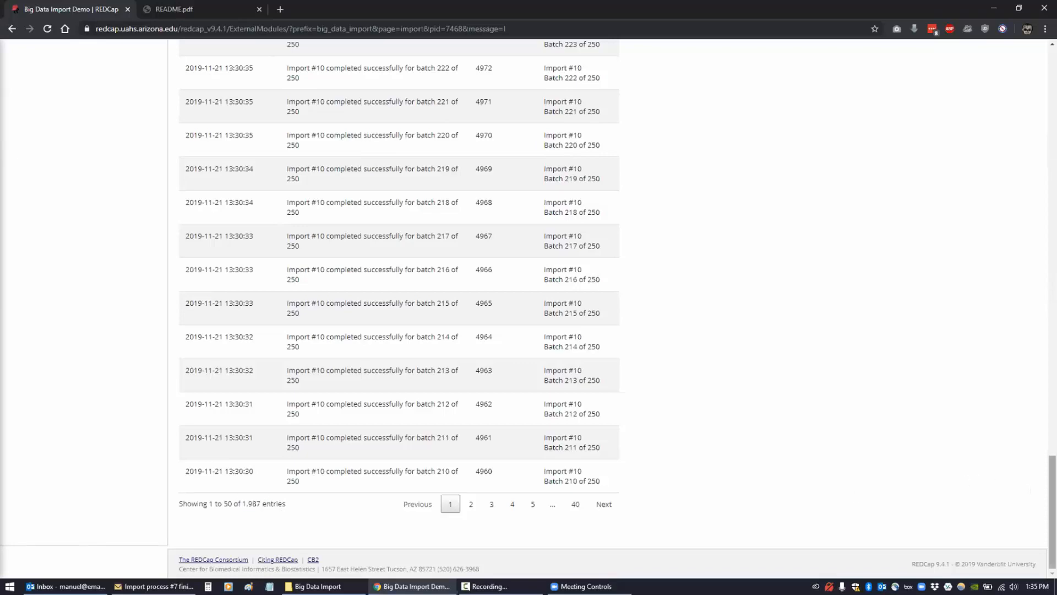
scroll(1036, 296, up, 12)
scroll(1037, 296, up, 8)
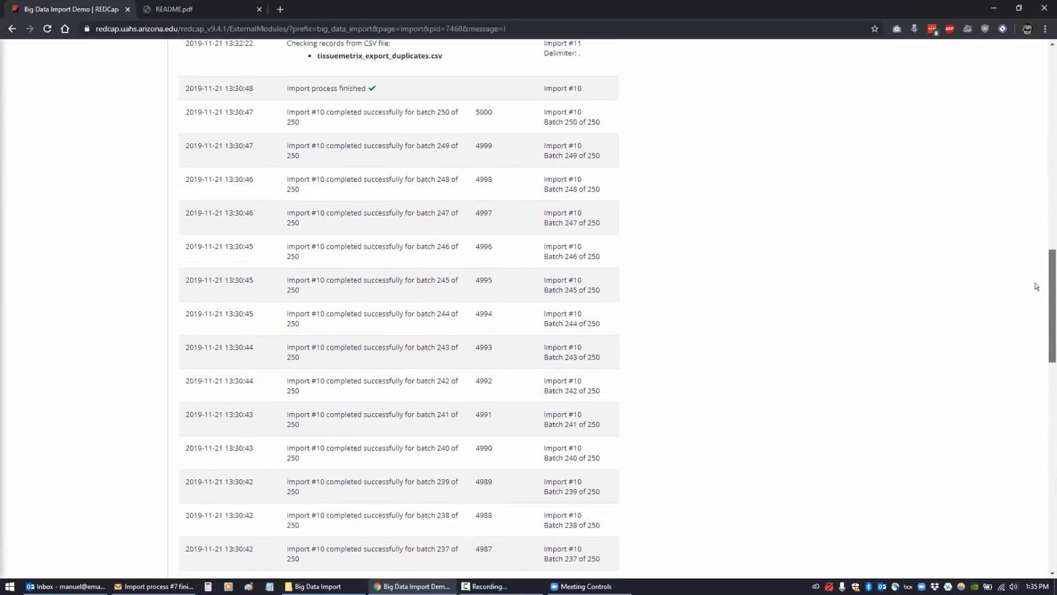
scroll(1029, 203, up, 5)
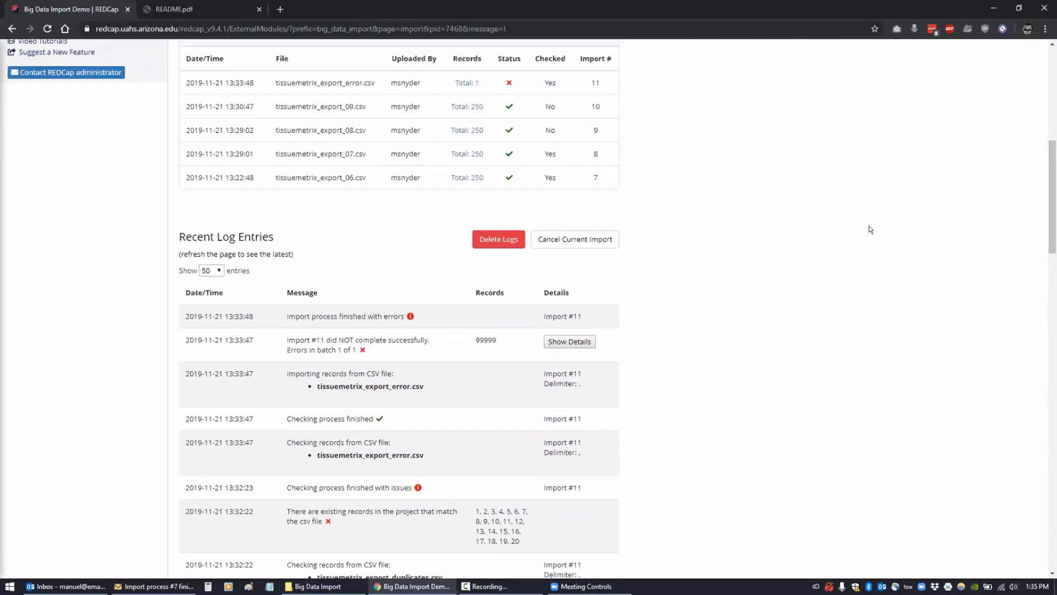
scroll(699, 294, up, 1)
scroll(698, 295, up, 3)
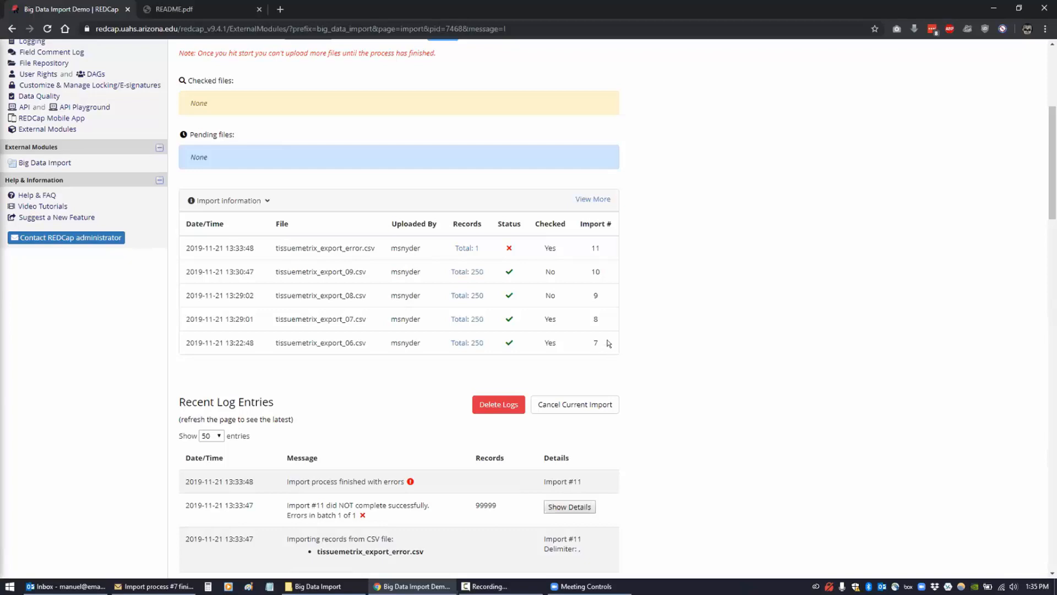
scroll(440, 318, down, 3)
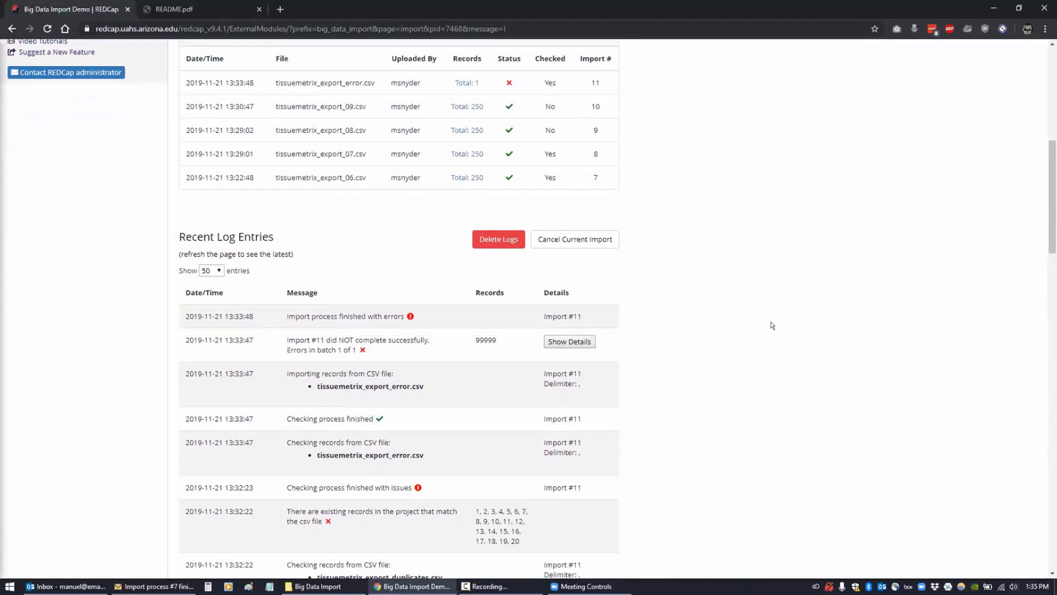
scroll(653, 311, up, 2)
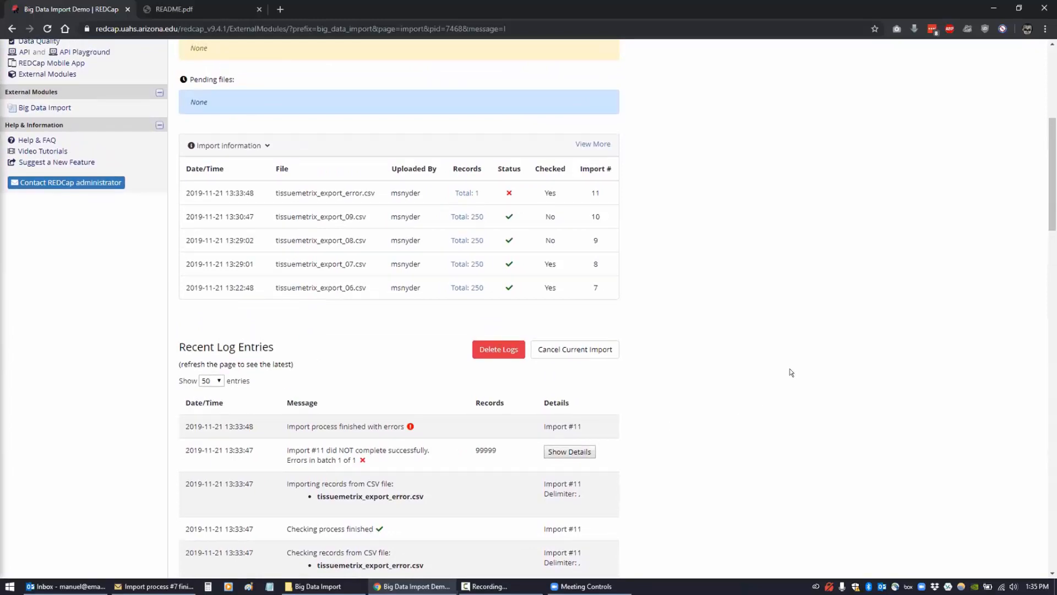
scroll(789, 369, up, 6)
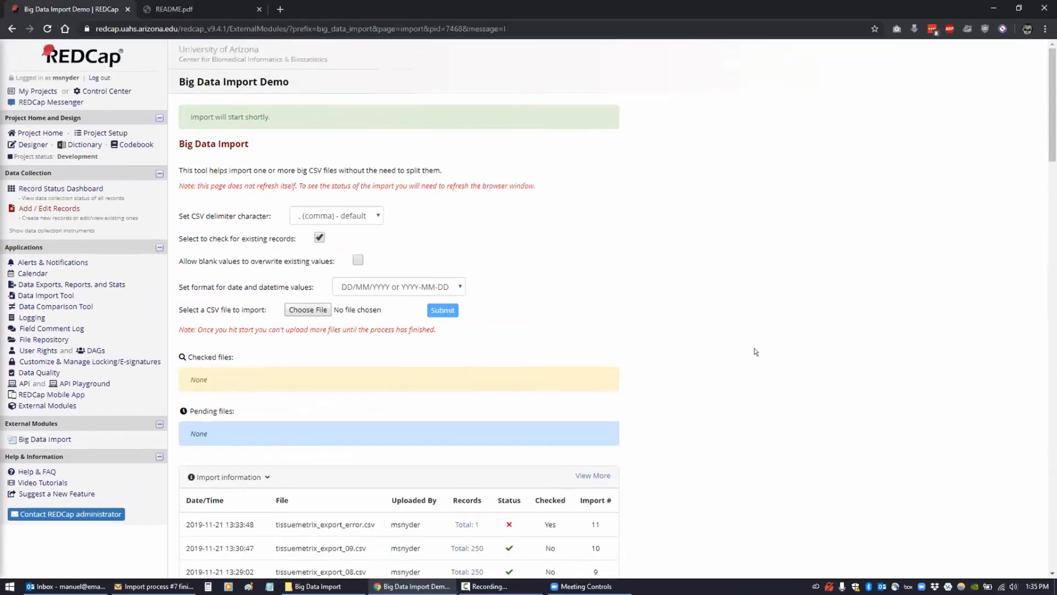
- Search all projects in the Control Center for 'big data import'
click(38, 91)
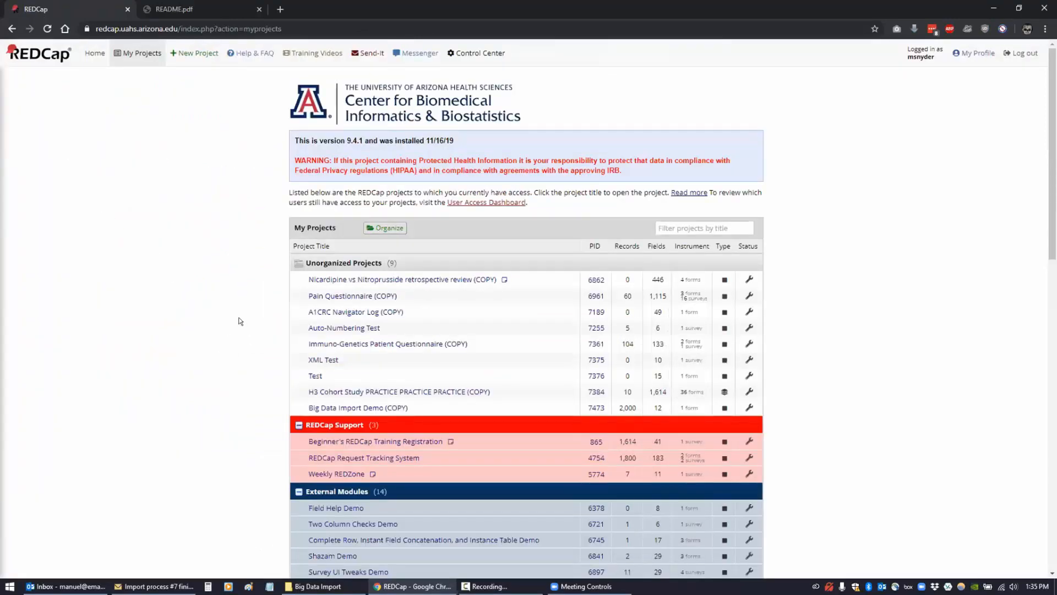
scroll(237, 325, down, 3)
scroll(236, 319, up, 3)
click(480, 53)
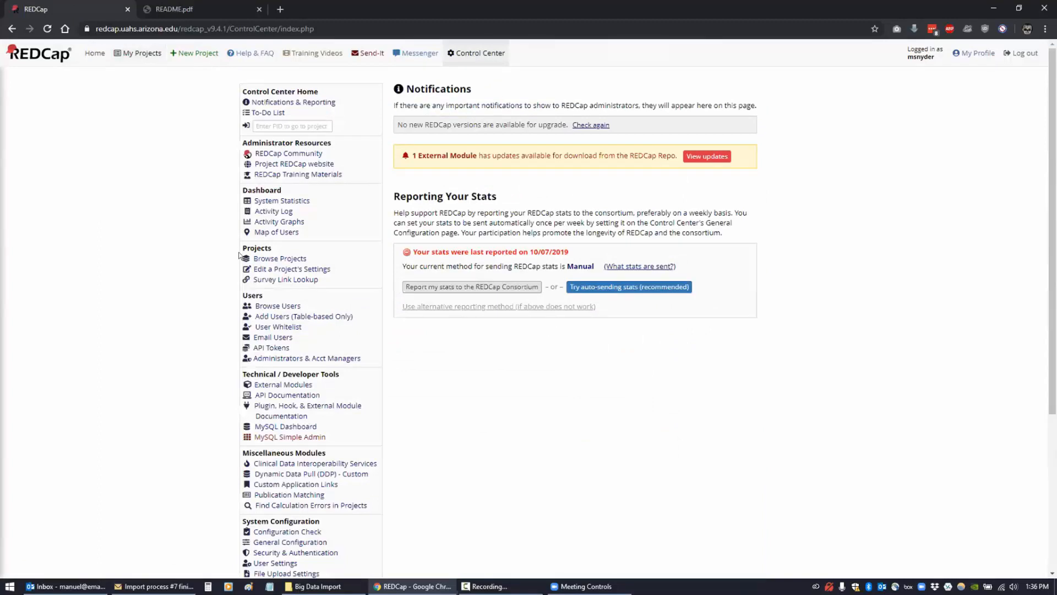
click(274, 259)
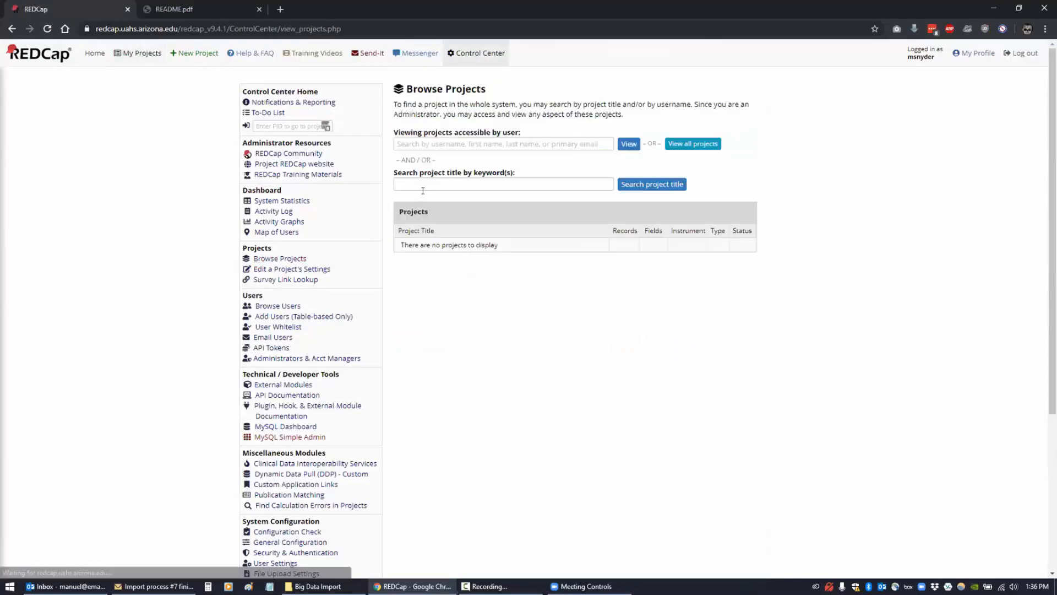
text(big )
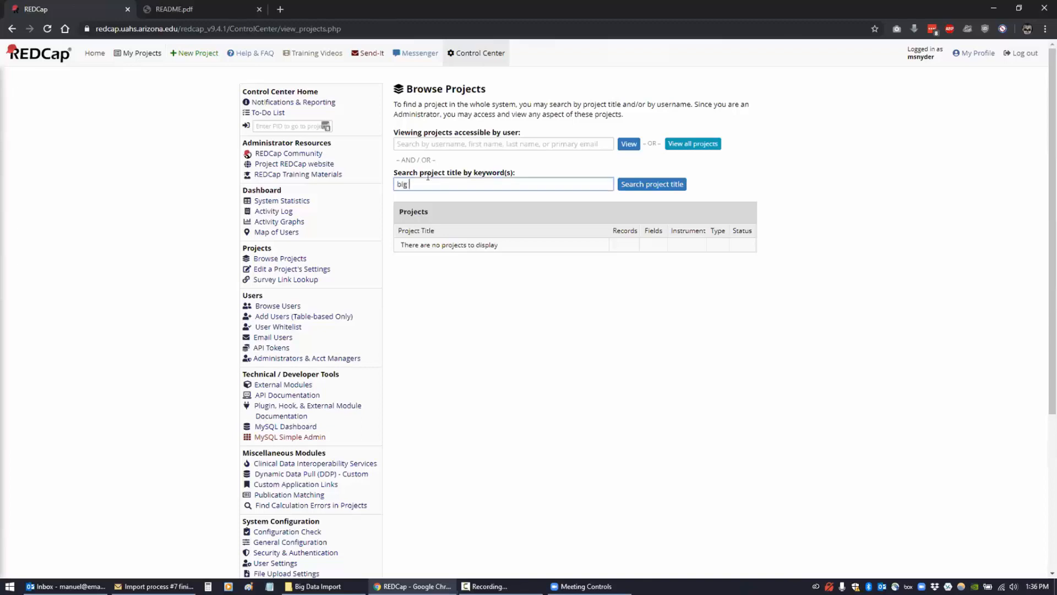
text(data import)
key(Return)
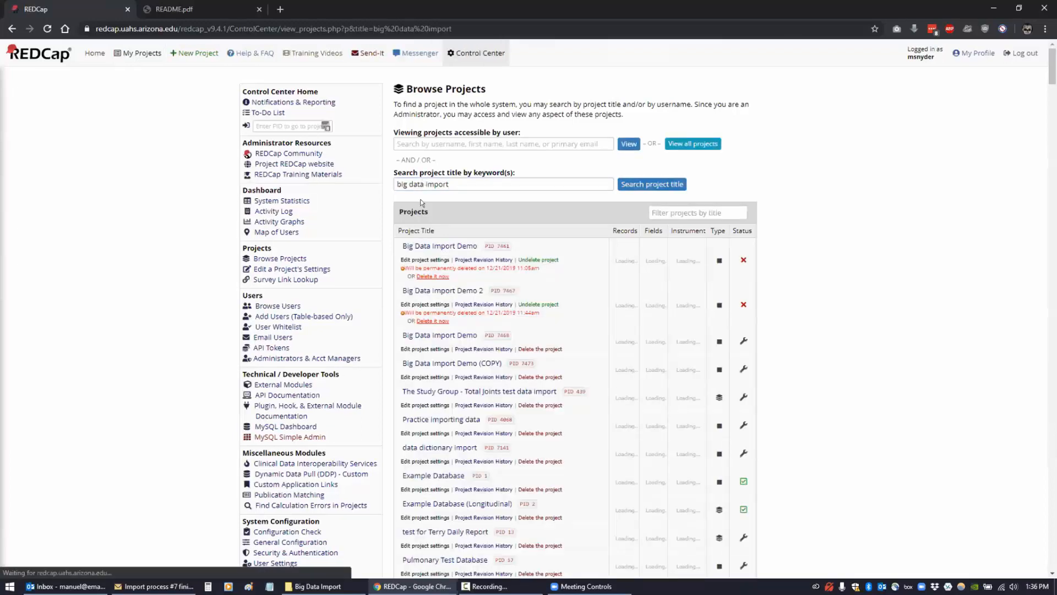
- Undelete the Big Data Import Demo project and return to My Projects
click(530, 260)
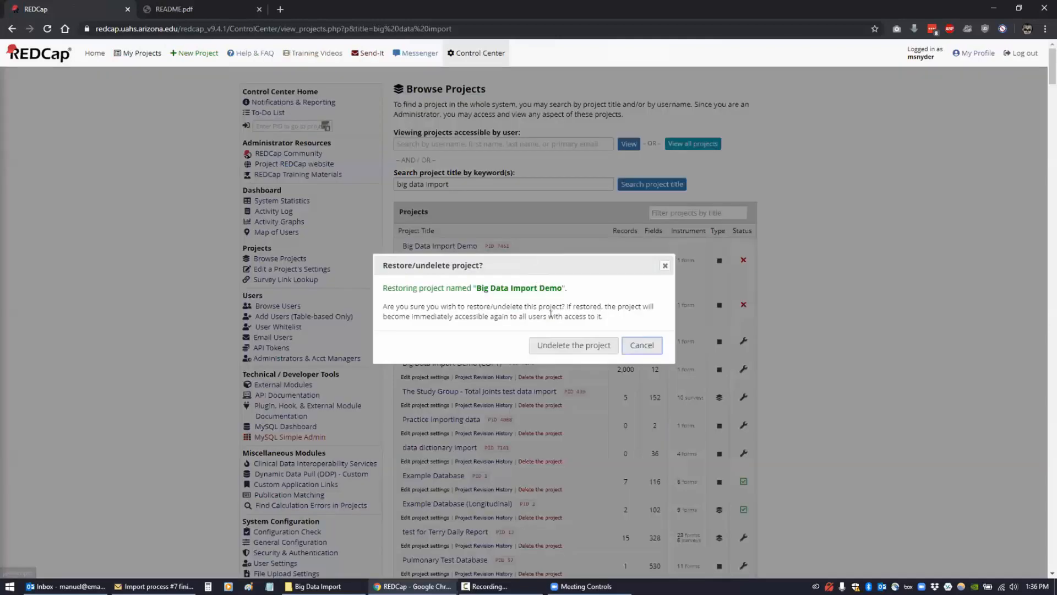
click(555, 342)
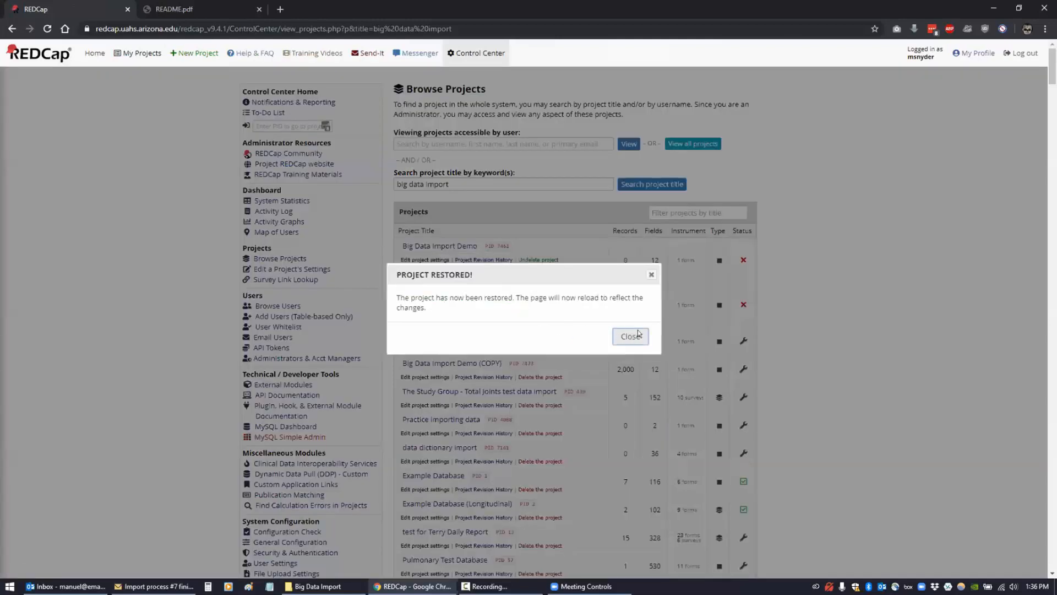
click(630, 336)
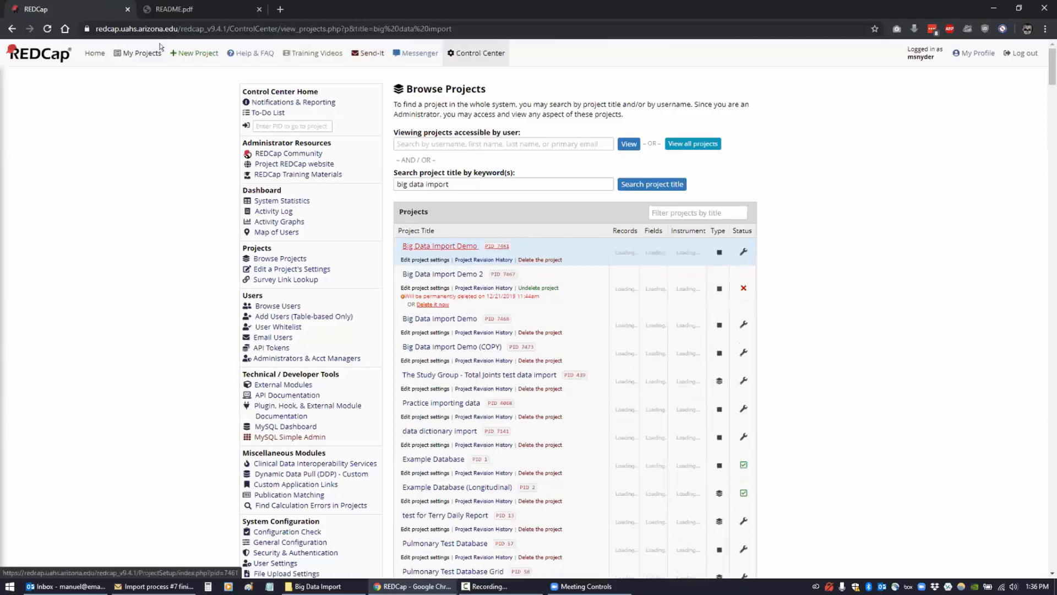
click(132, 52)
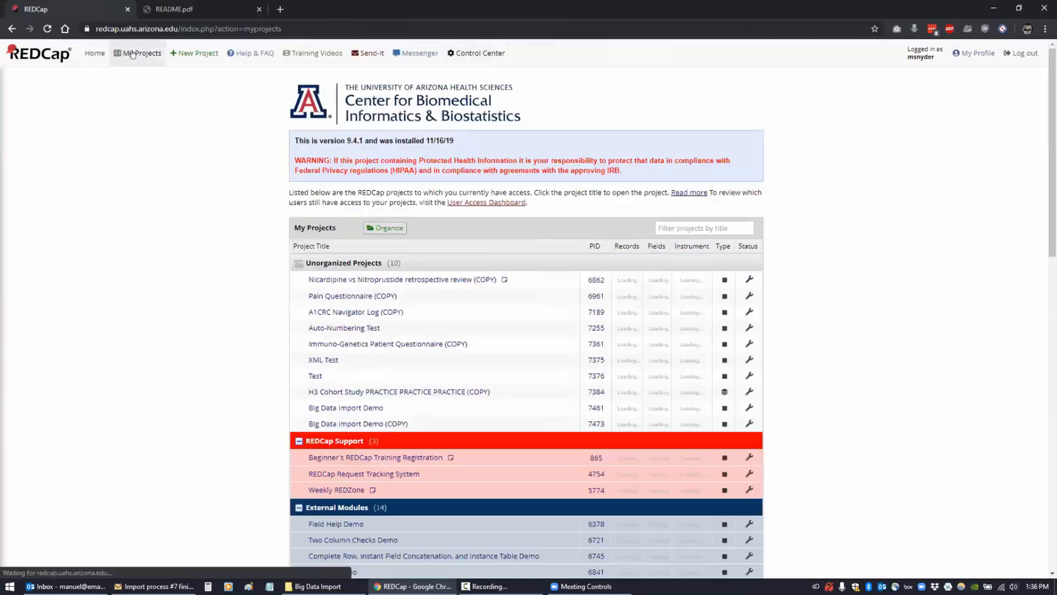
- Go to the Big Data Import module page of the restored Big Data Import Demo project
click(340, 407)
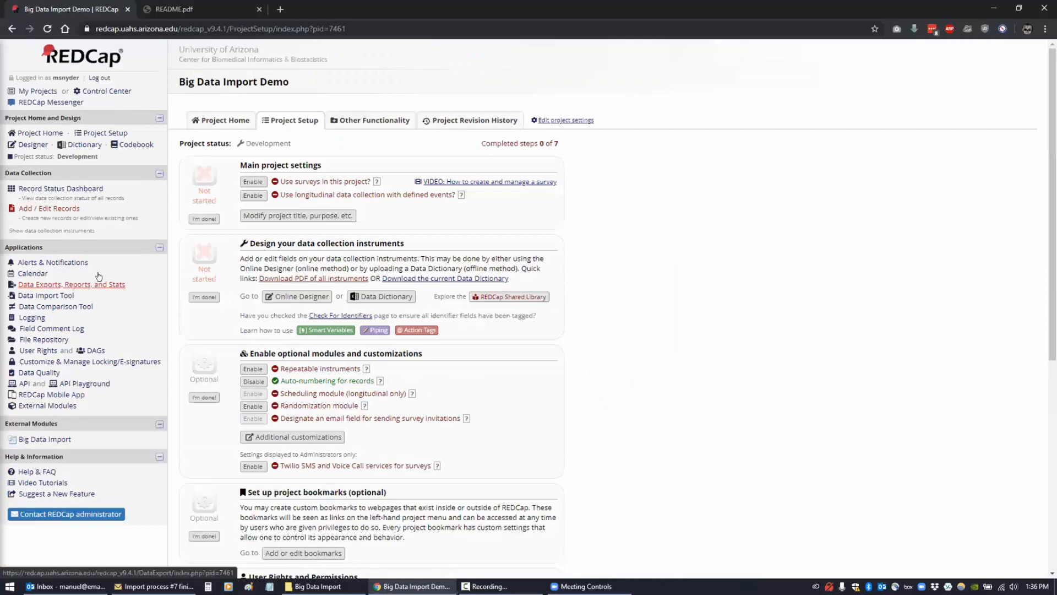
click(32, 406)
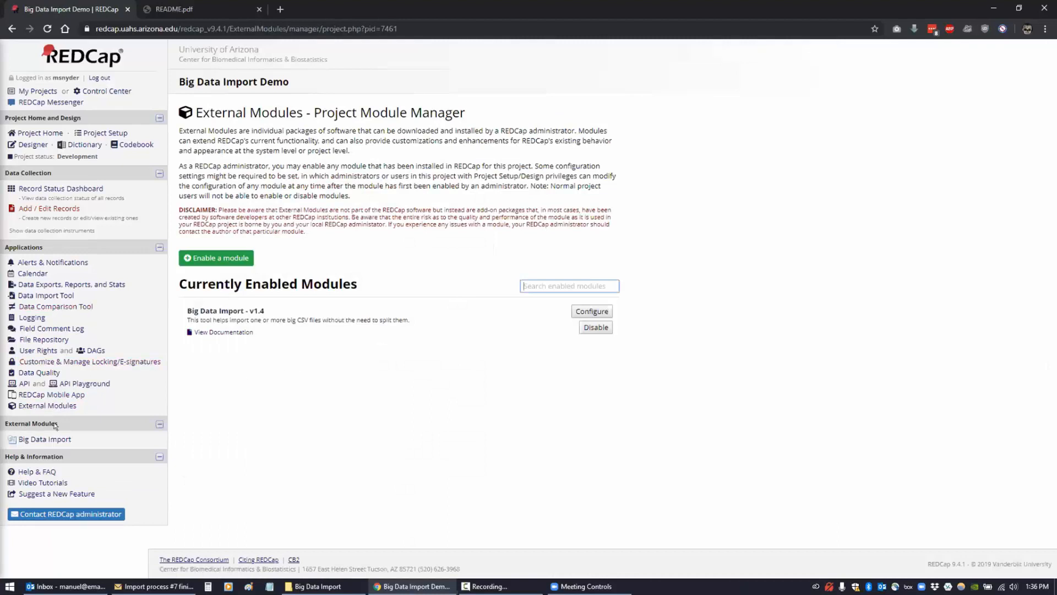
click(51, 439)
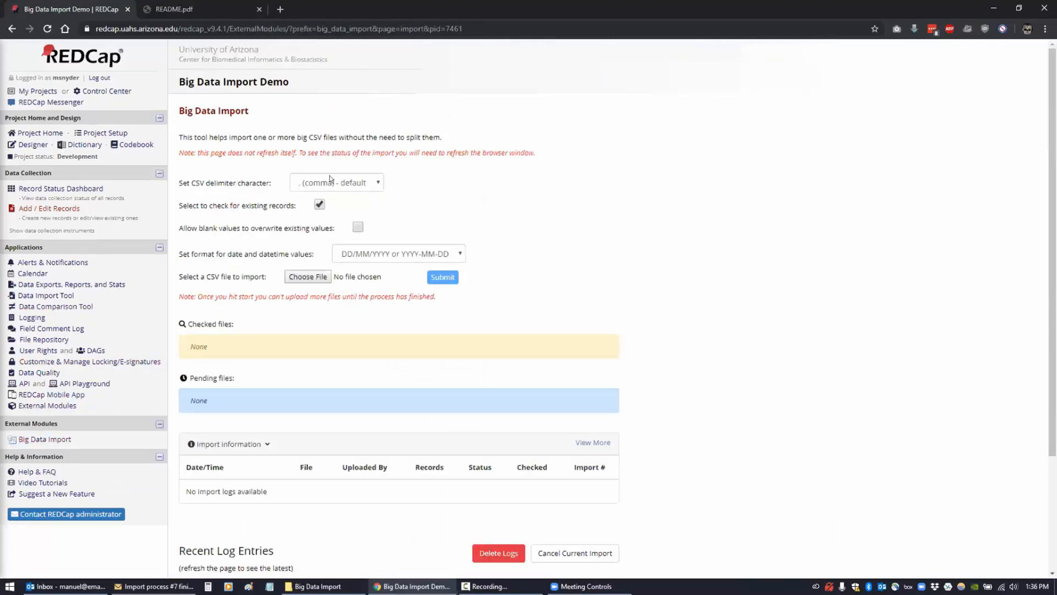
- Upload and process tissuemetrix_export_07.csv, refreshing until import #1 shows 250 records finished
click(307, 277)
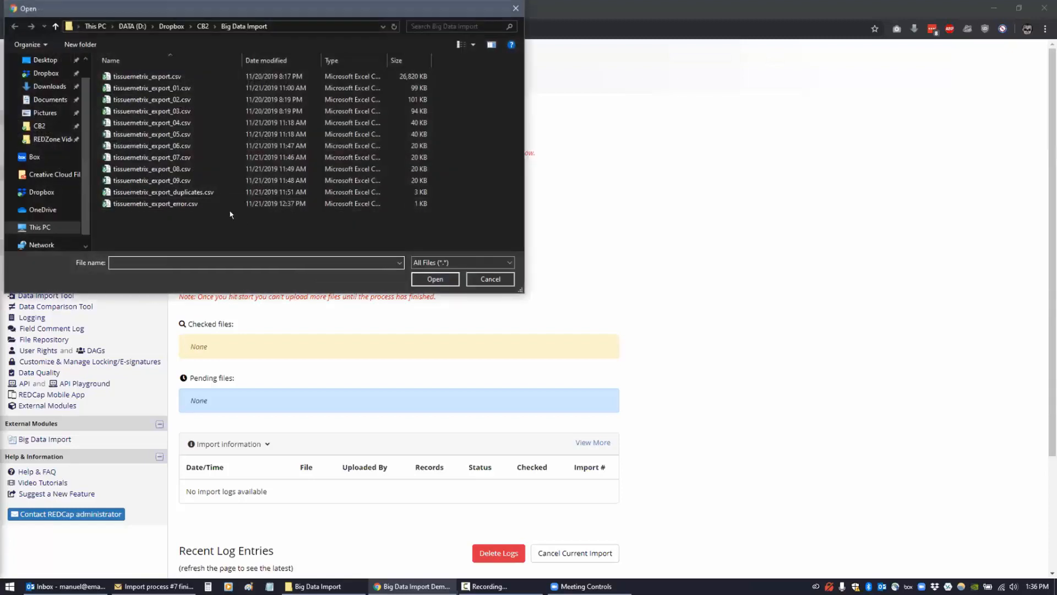
click(155, 89)
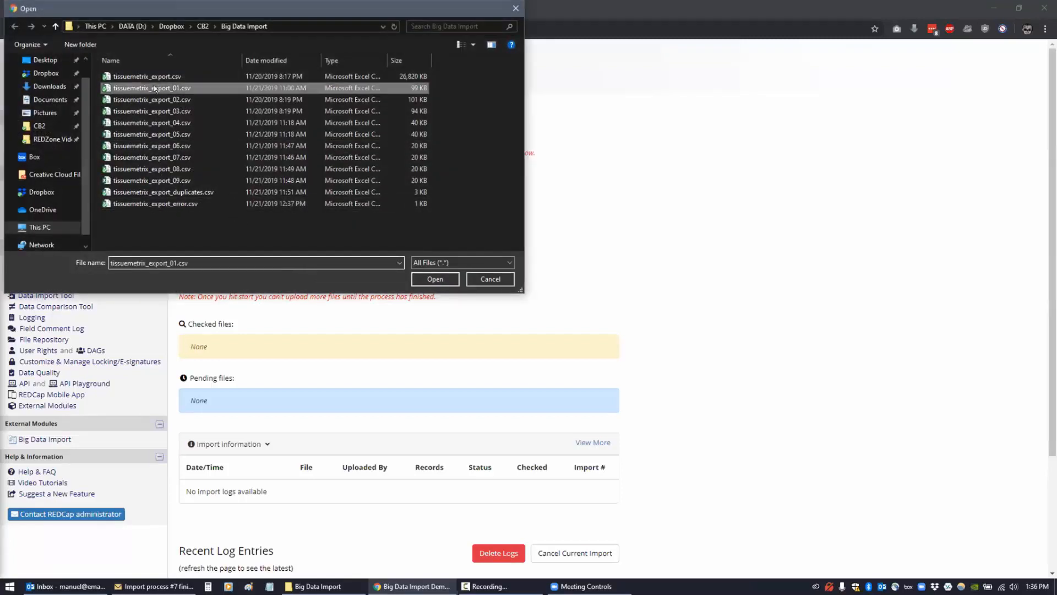
click(152, 157)
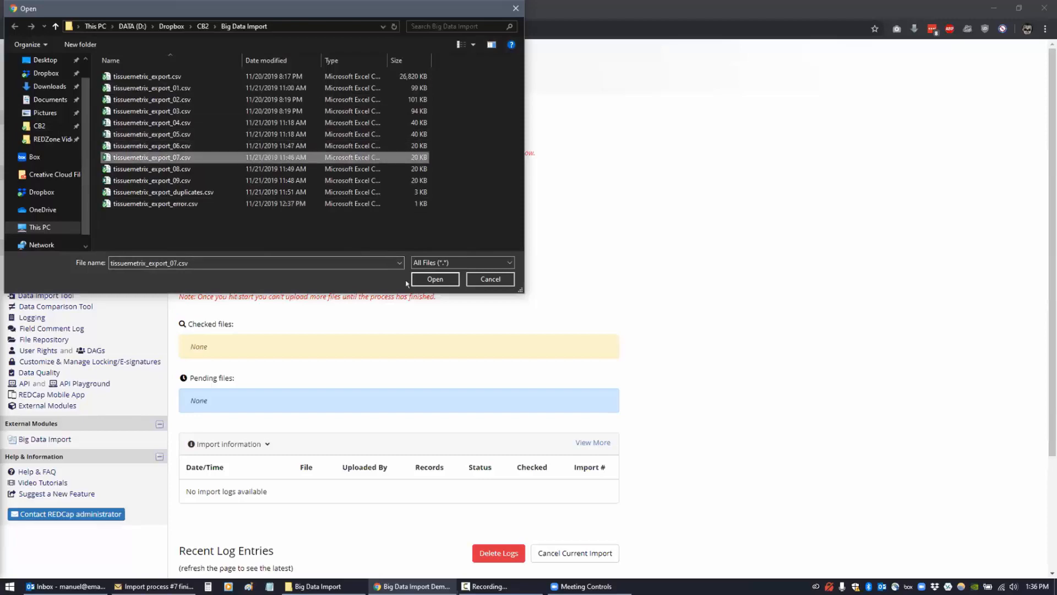
click(435, 279)
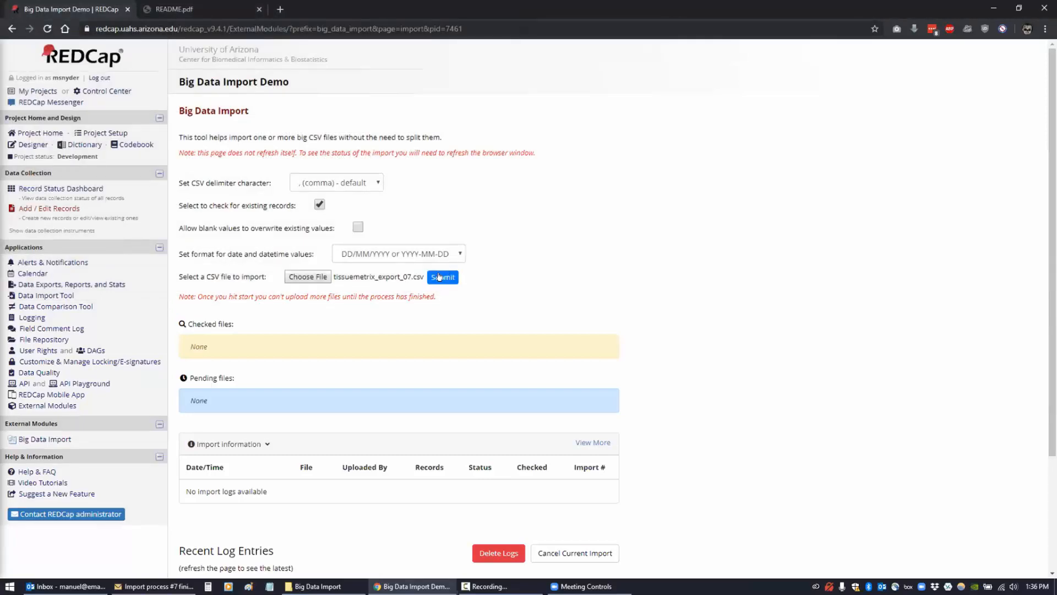
click(439, 277)
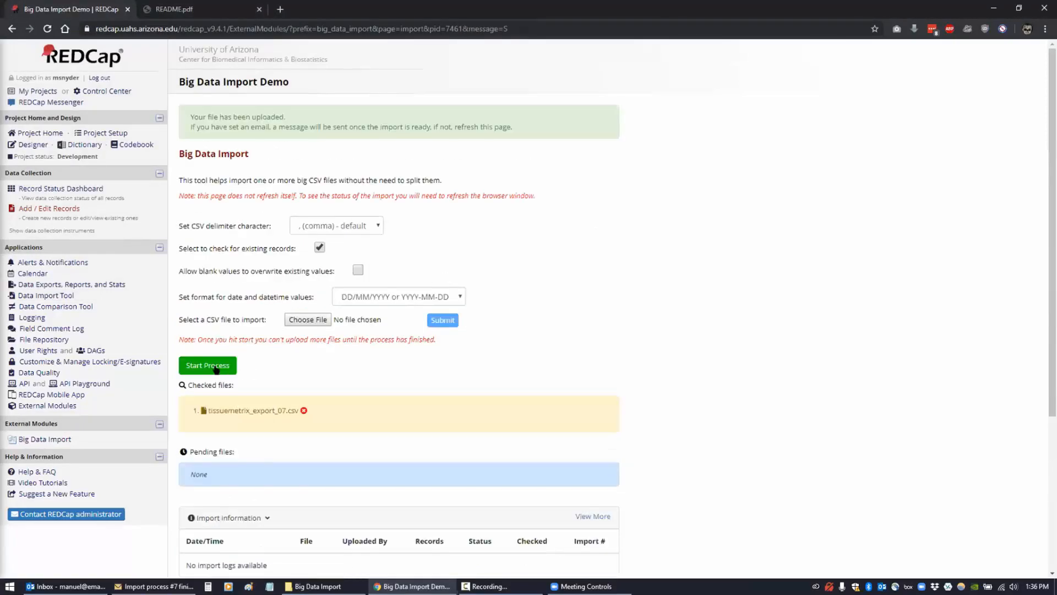
click(216, 369)
scroll(683, 362, down, 4)
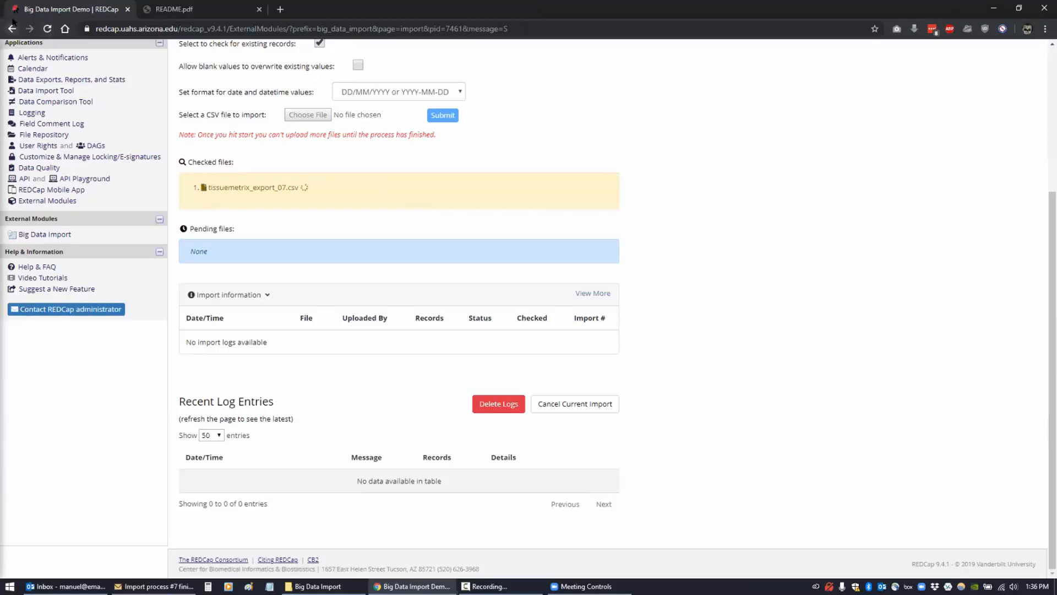
click(48, 29)
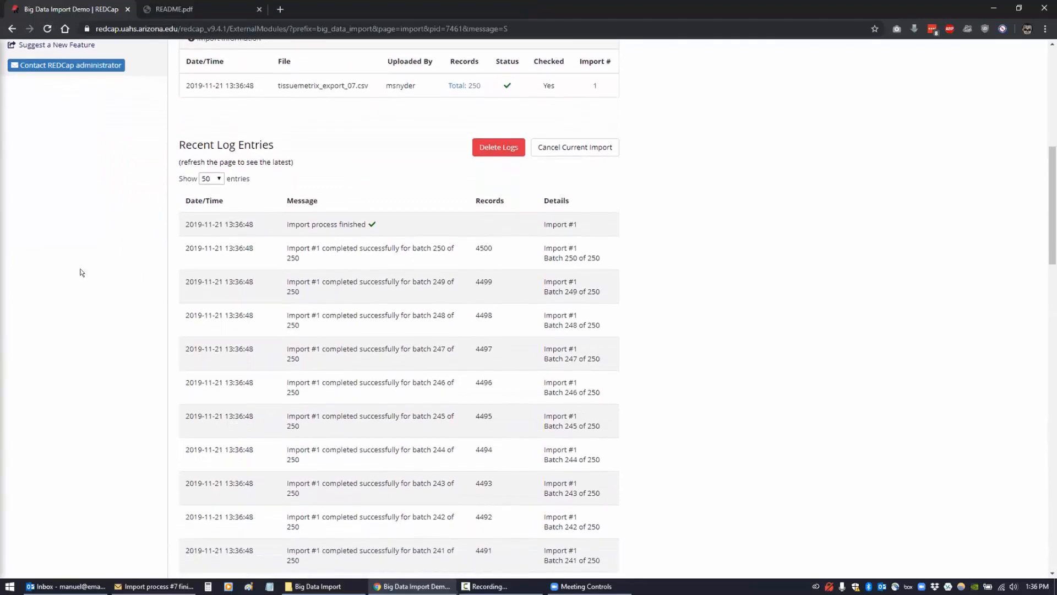
scroll(33, 81, up, 3)
- Point out the Delete project, Restore/undelete and tissuemetrix_export_07.csv submission entries in Logging
click(33, 82)
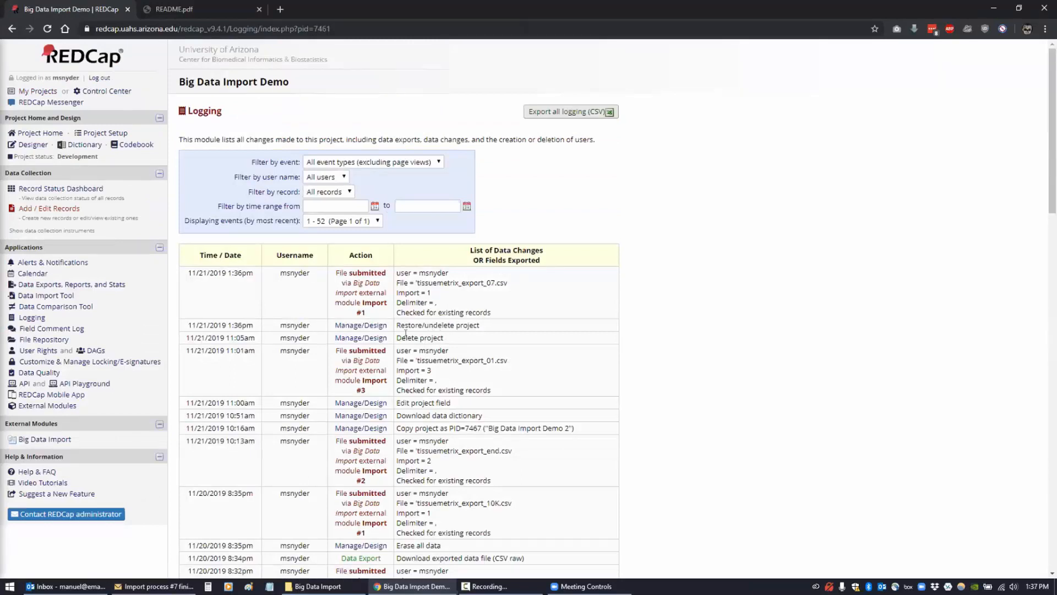
mouse_move(401, 338)
mouse_down()
mouse_move(450, 333)
mouse_move(398, 329)
mouse_move(416, 326)
mouse_up()
click(431, 306)
drag(186, 271, 503, 311)
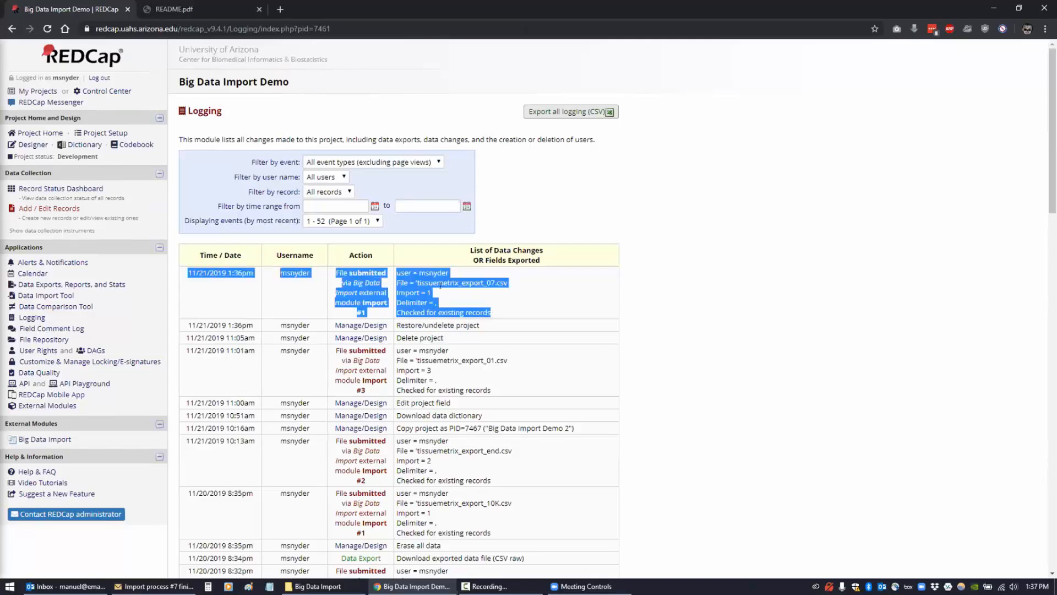
click(502, 308)
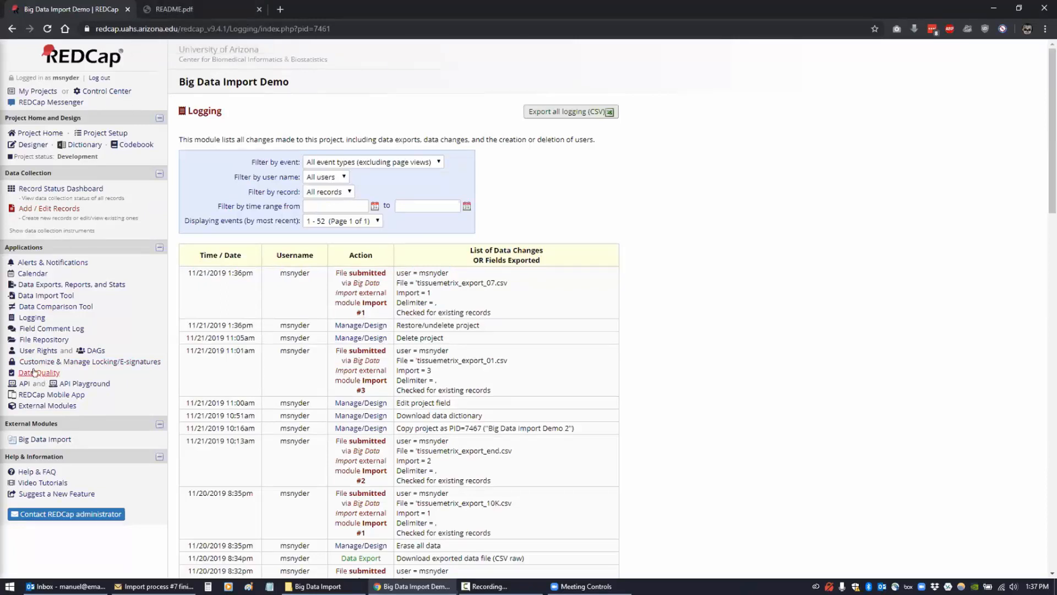
click(31, 438)
- Review import #1's 250 records of tissuemetrix_export_07.csv and the Record Status Dashboard
scroll(668, 382, down, 3)
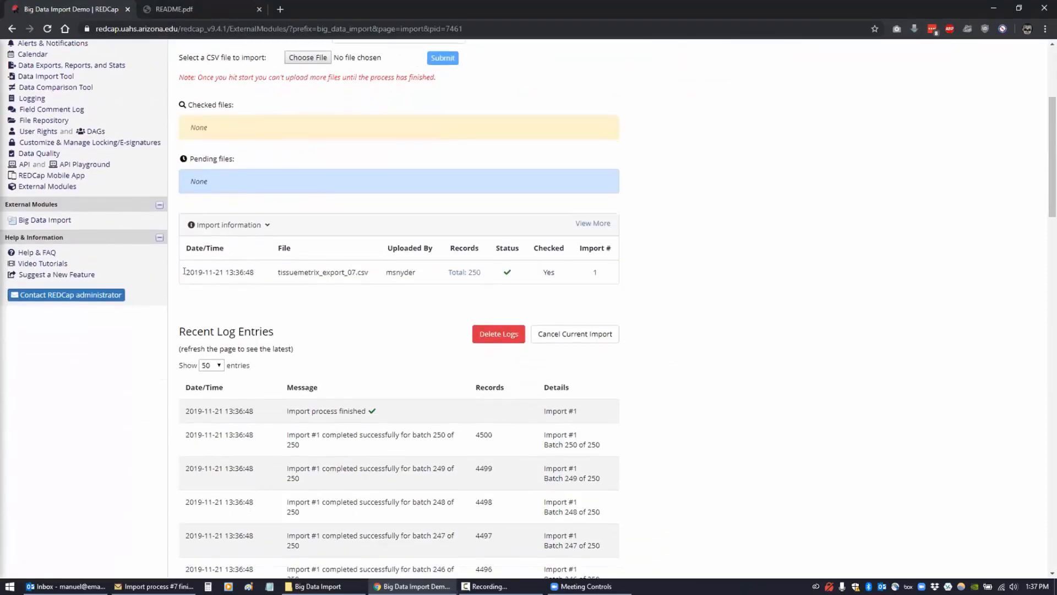
drag(211, 269, 599, 272)
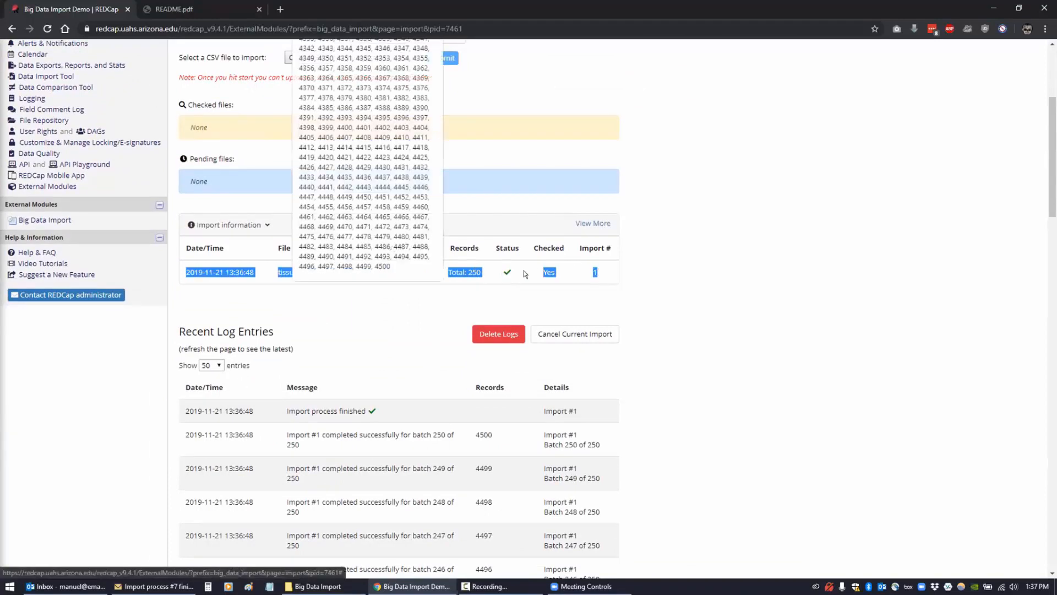
scroll(234, 281, up, 4)
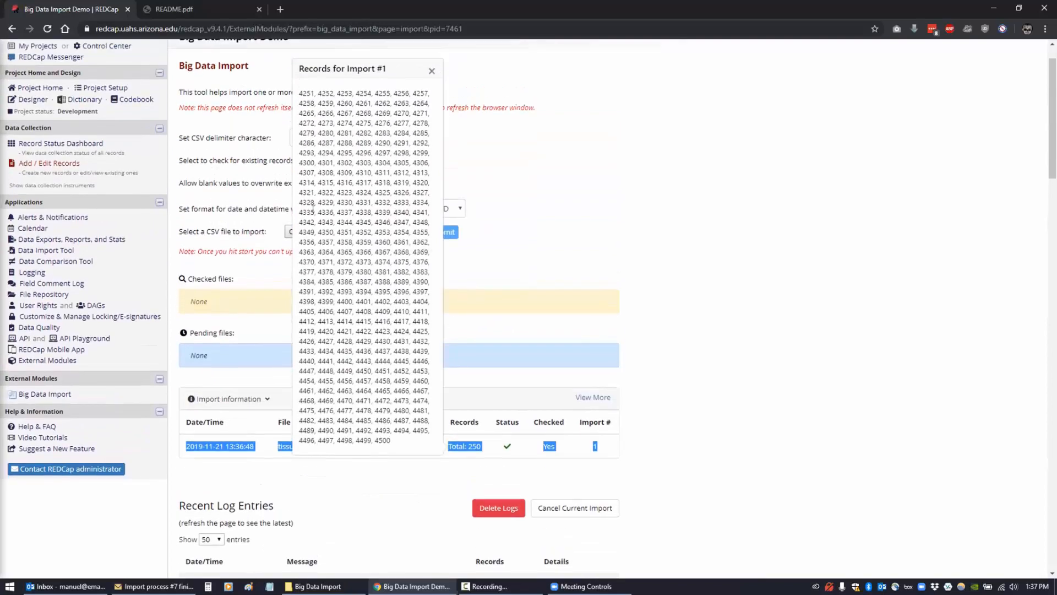
click(598, 389)
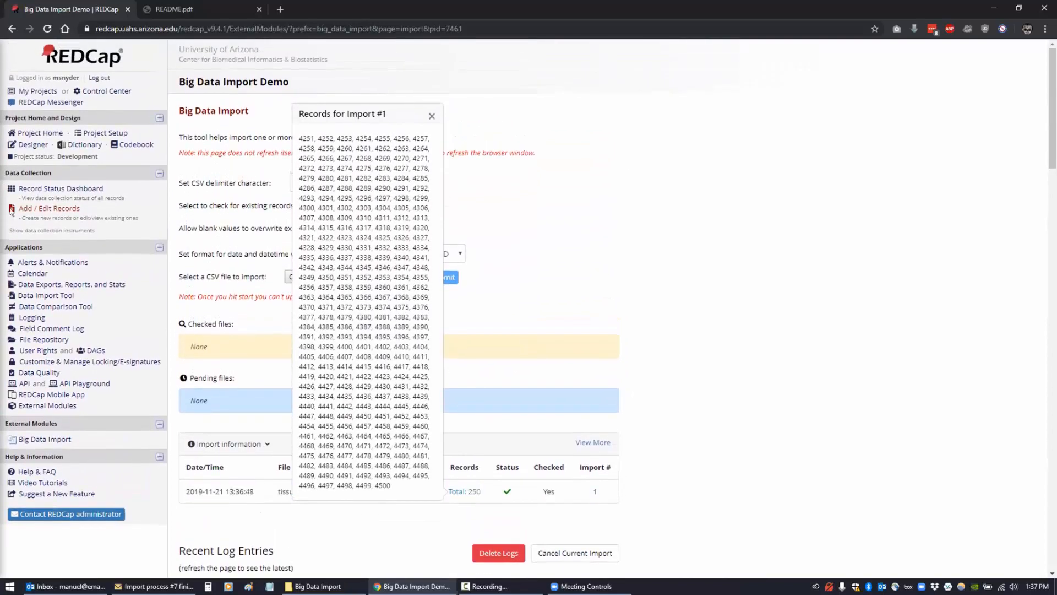
click(66, 194)
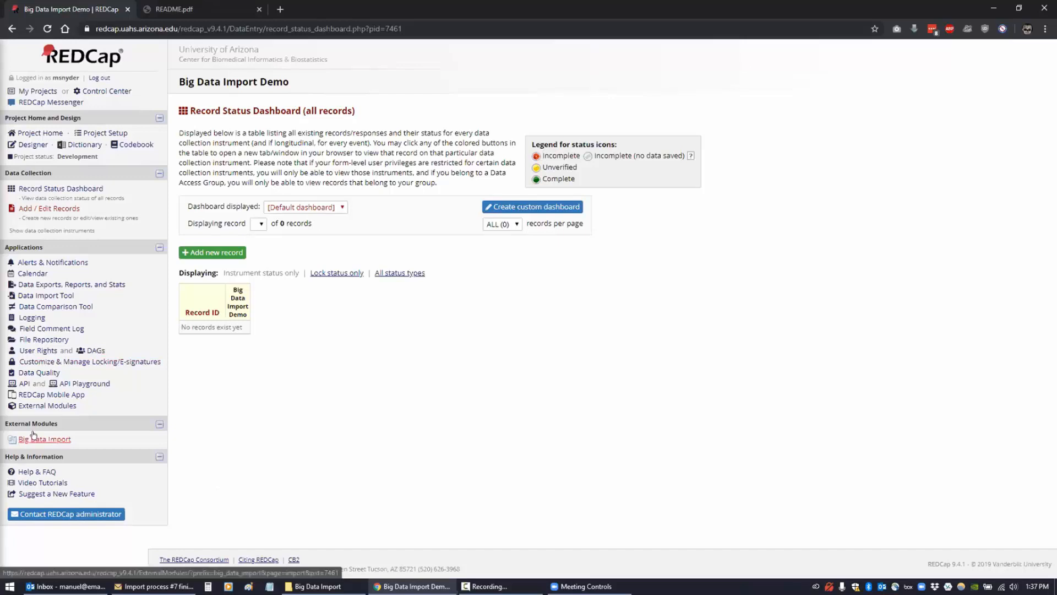
click(70, 440)
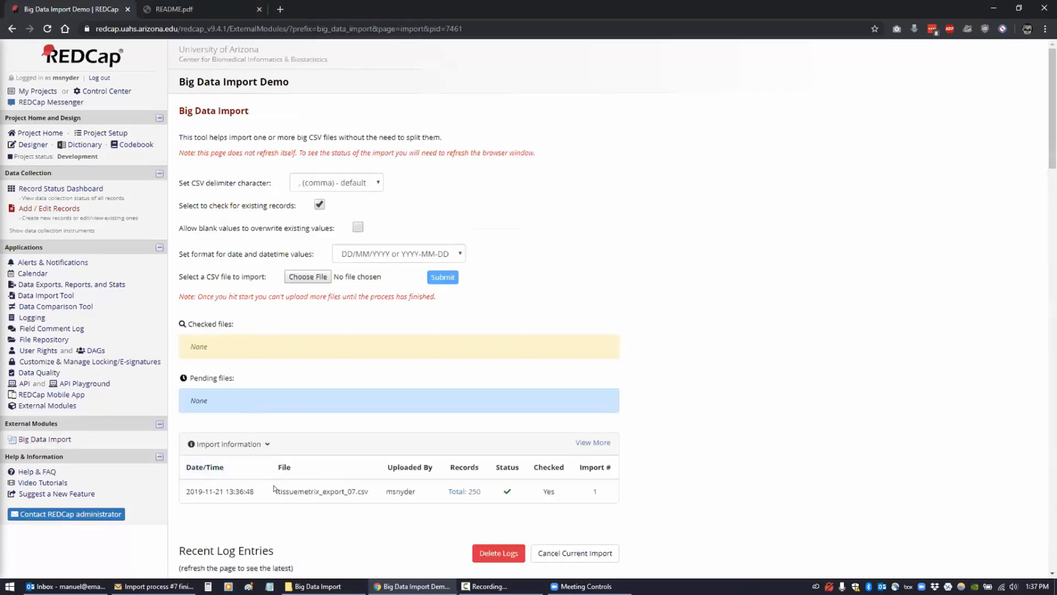
drag(369, 491, 274, 493)
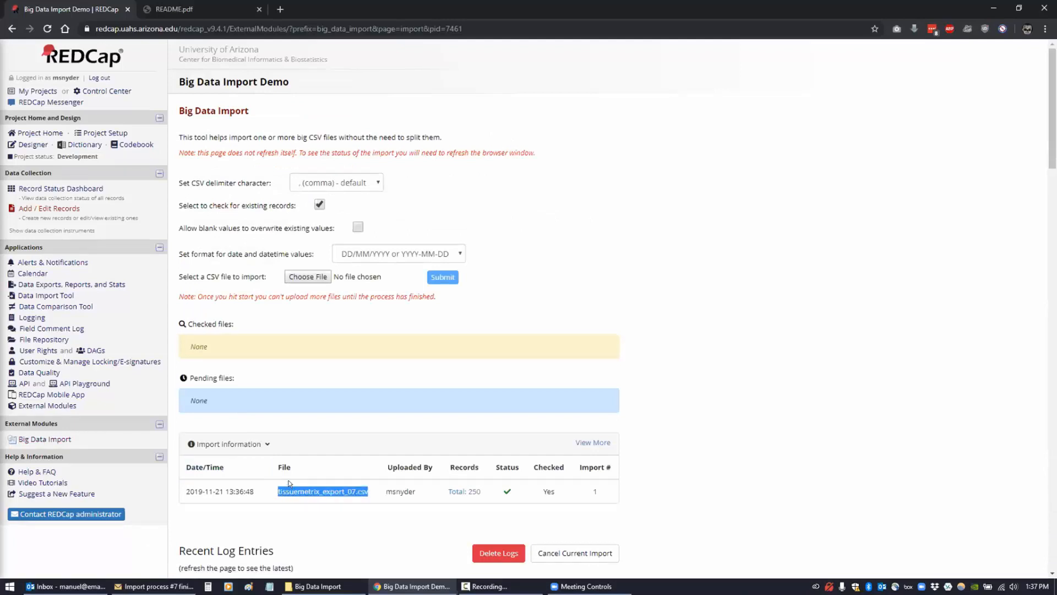
- Open the Codebook and scroll through the project's 12 fields
click(130, 147)
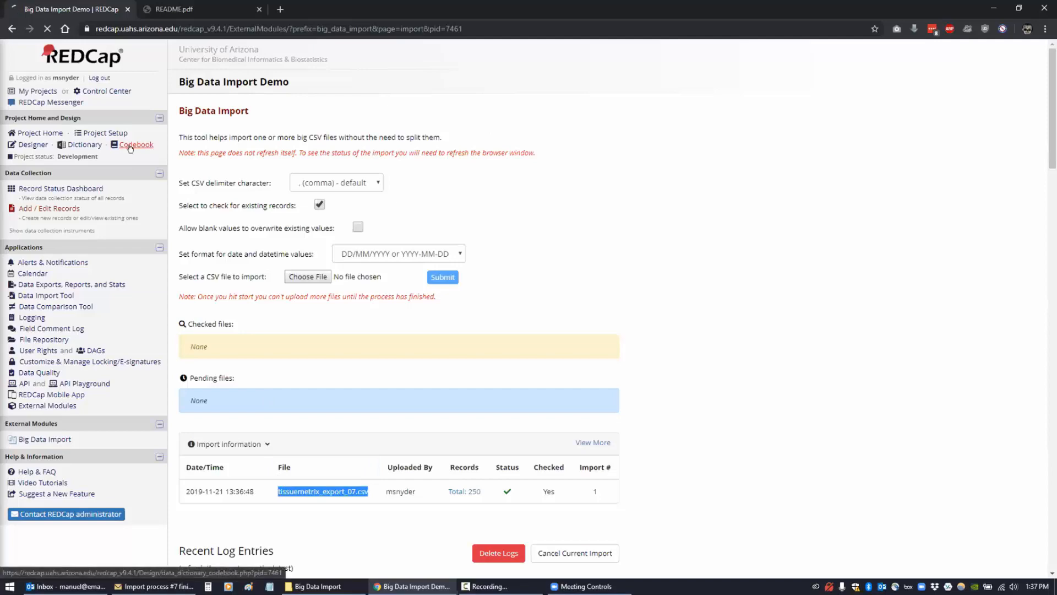
scroll(316, 238, down, 1)
scroll(316, 238, down, 2)
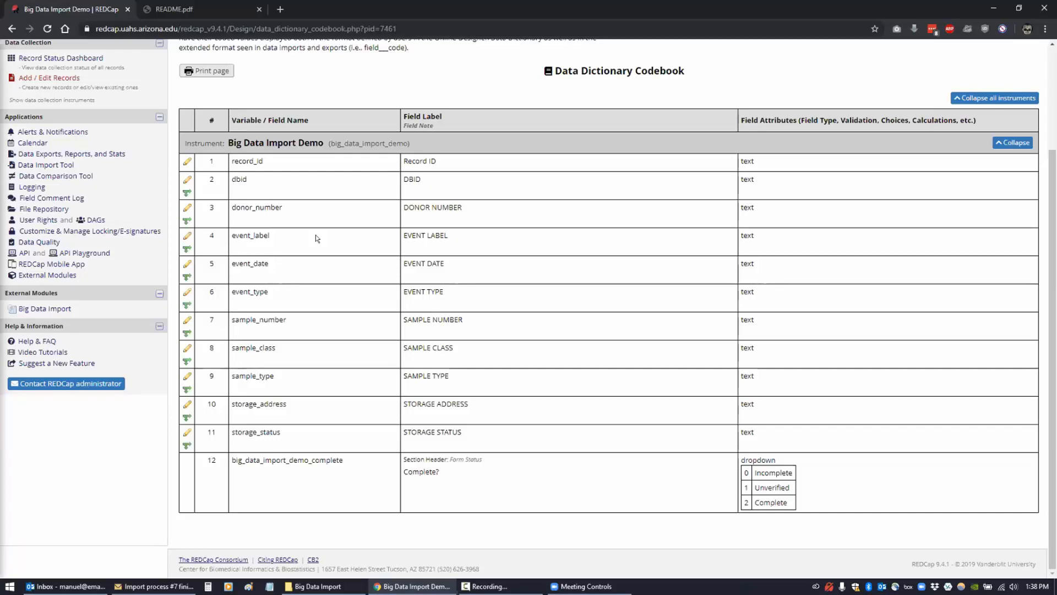
scroll(42, 167, up, 3)
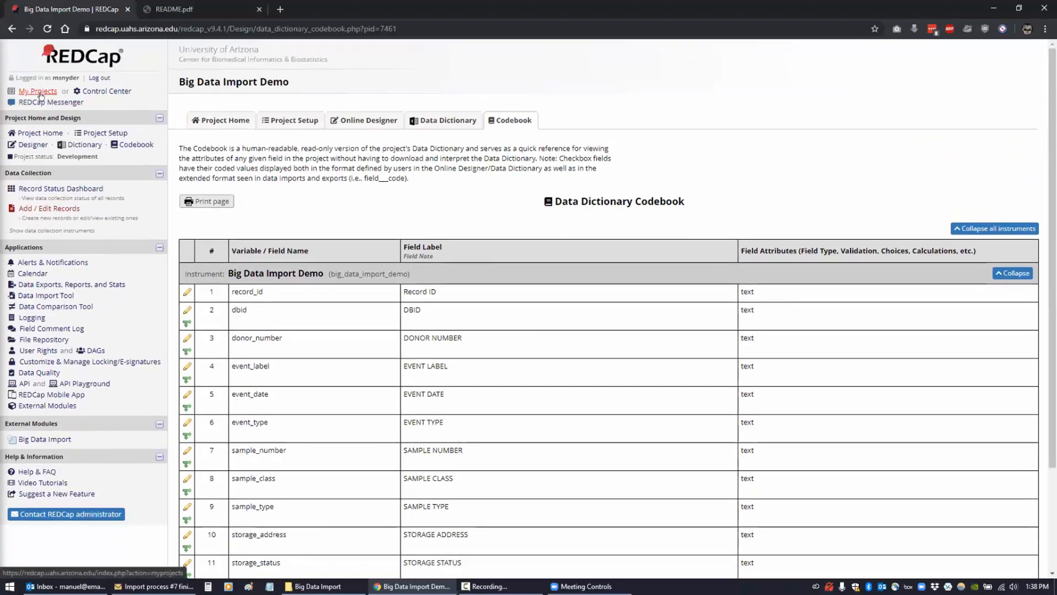
- Open Big Data Import Demo (PID 7468, 4,750 records) from My Projects
click(38, 92)
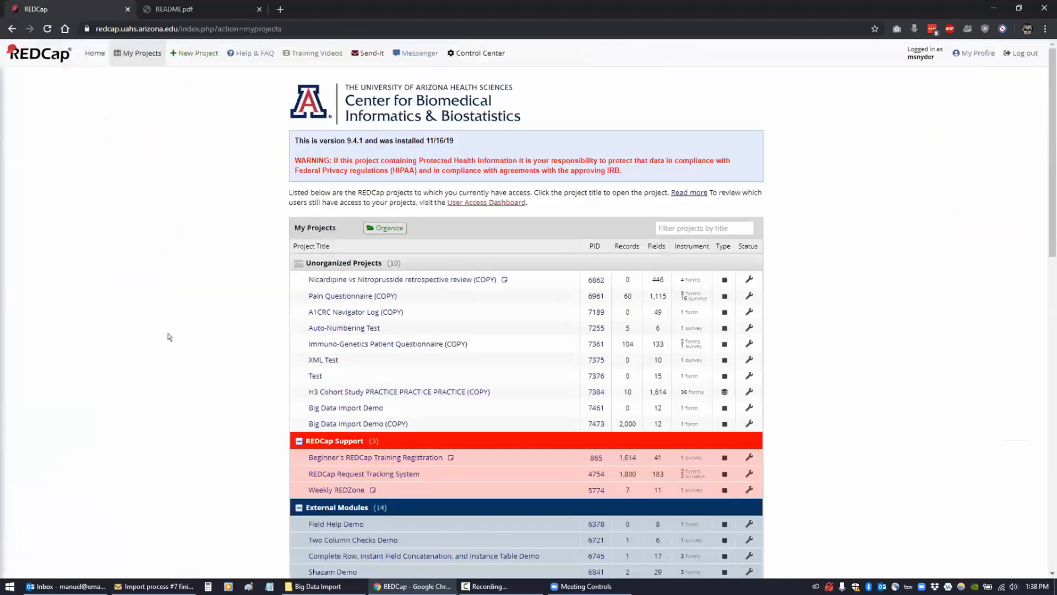
scroll(168, 333, down, 6)
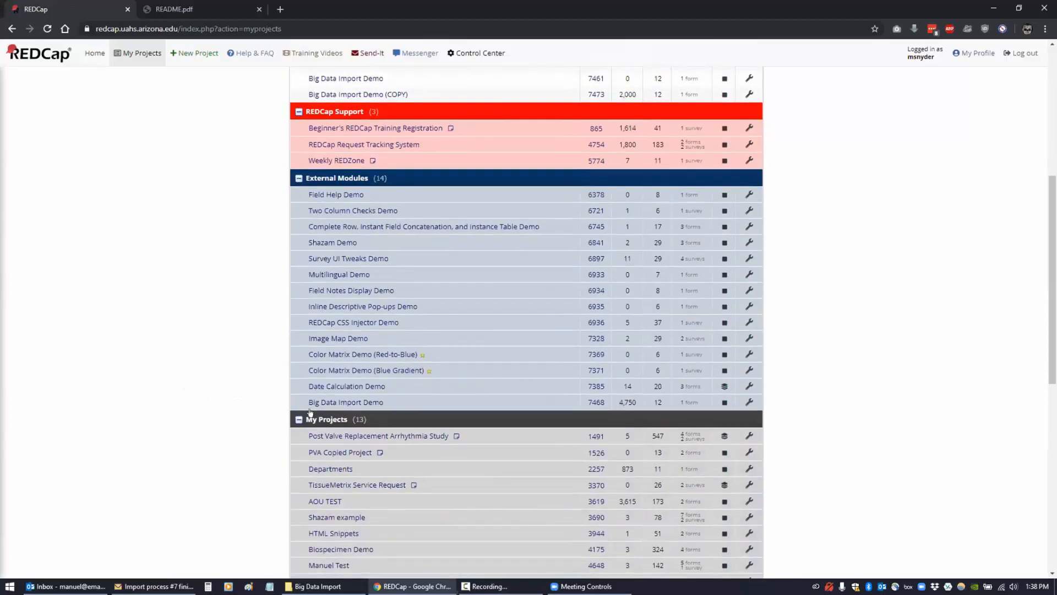
click(324, 403)
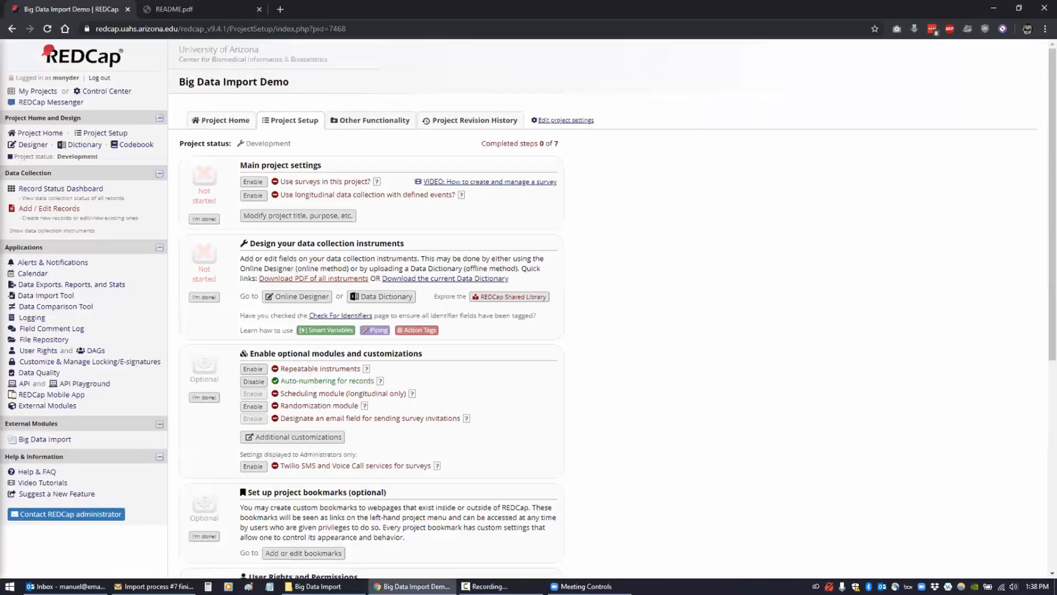